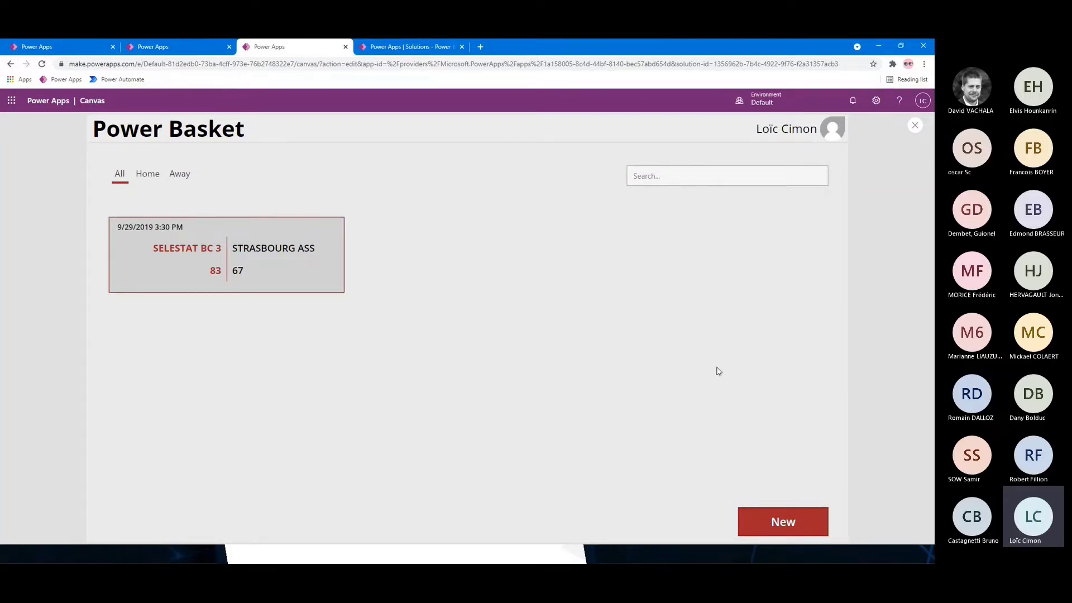
Start a new game record and analyze the match sheet 0067_DM3_C_15808_SOUFFELWEYERSHEIM_BC_-_3_STRASBOURG_ASS_200000009104773.pdf.
click(771, 519)
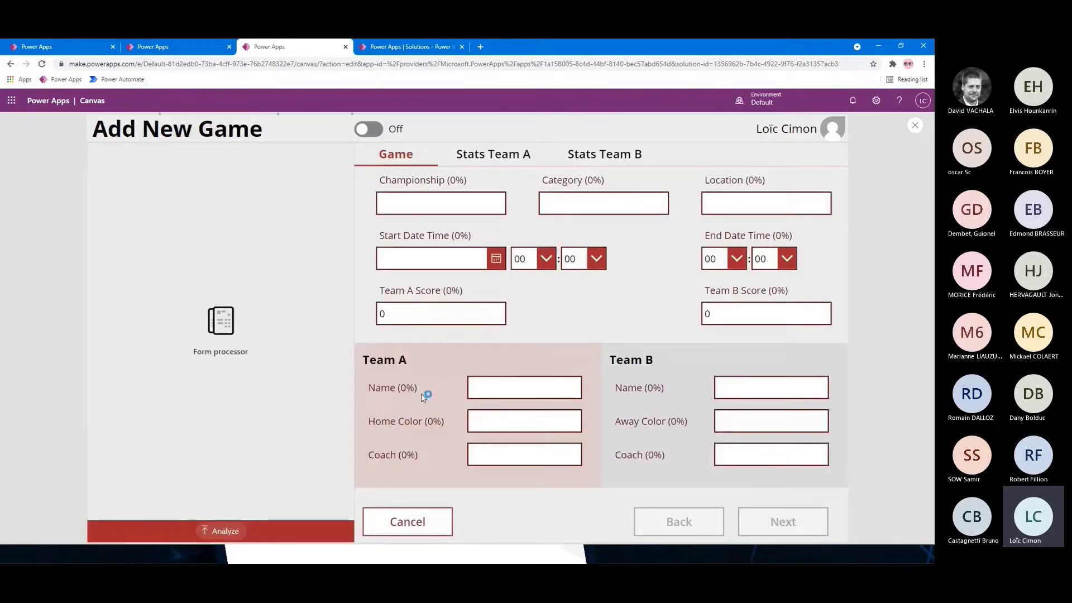
click(229, 528)
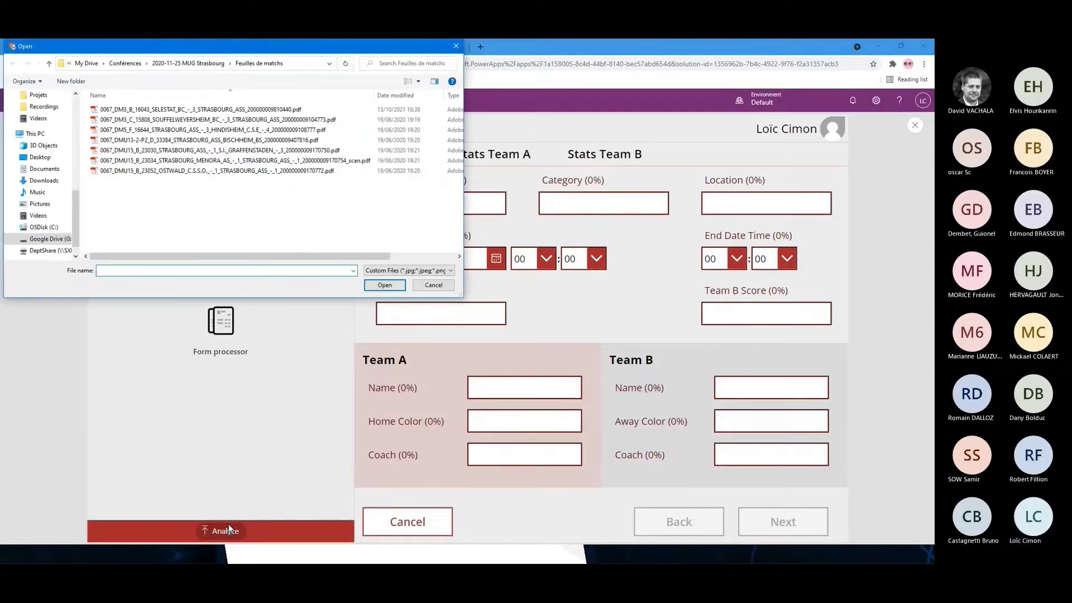
click(179, 119)
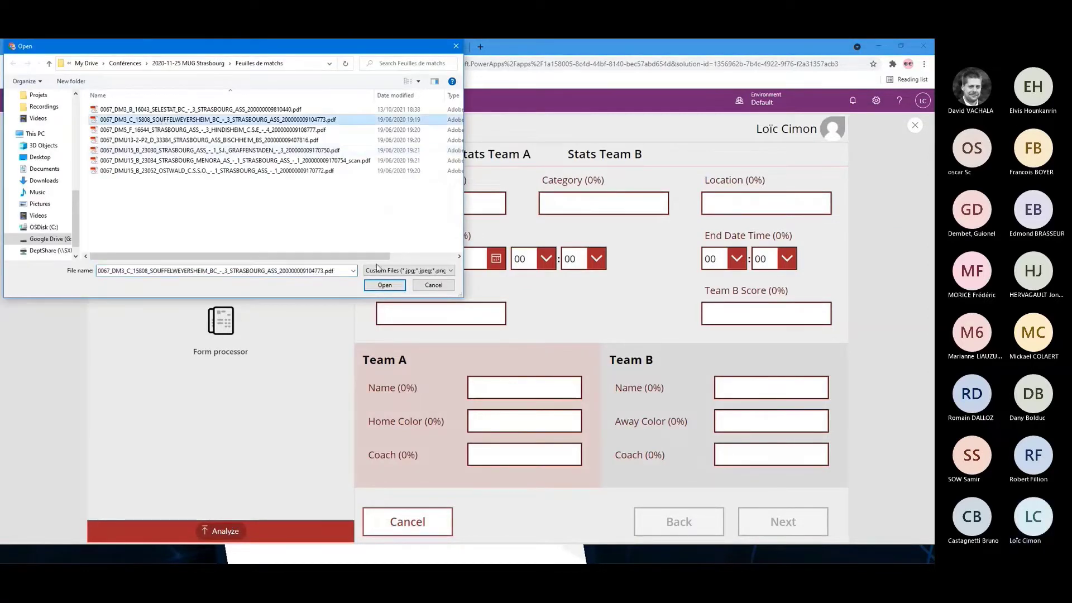
click(382, 285)
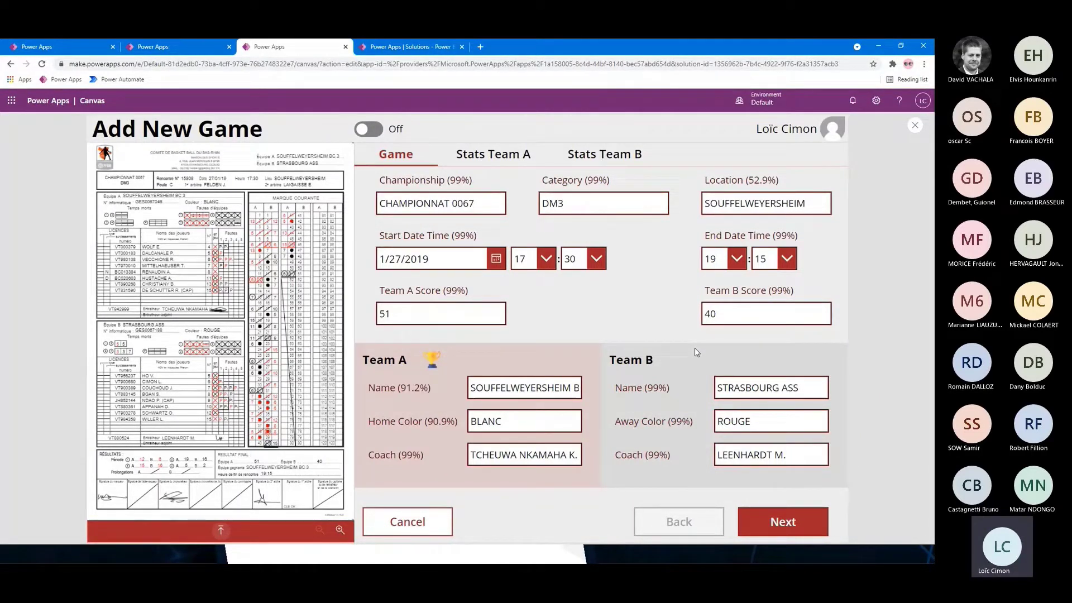
Correct the game's scores to 55 for Team A and 89 for Team B.
click(402, 316)
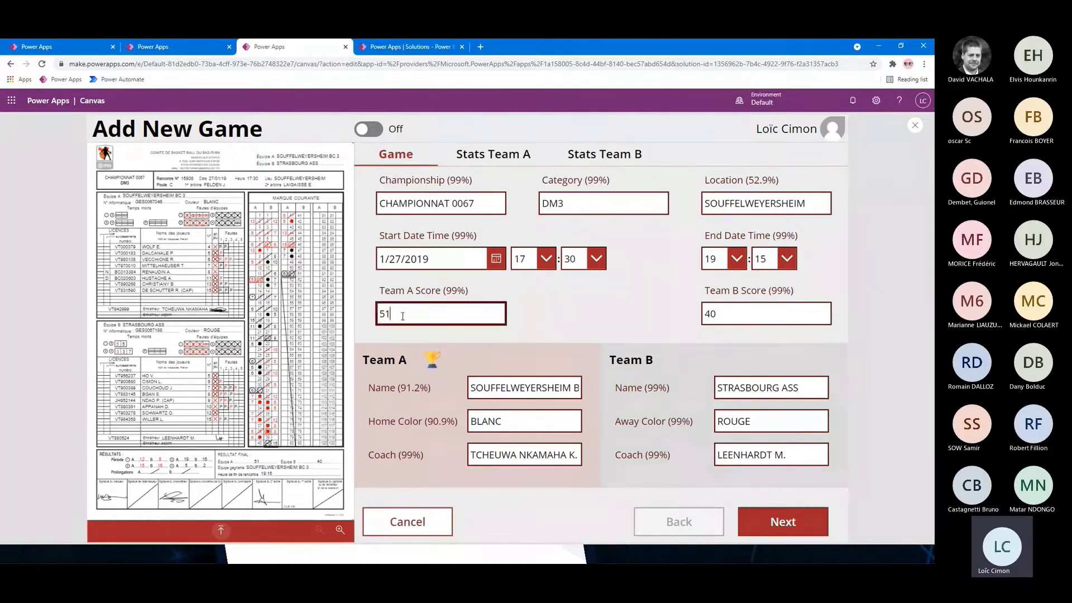
drag(389, 316, 384, 315)
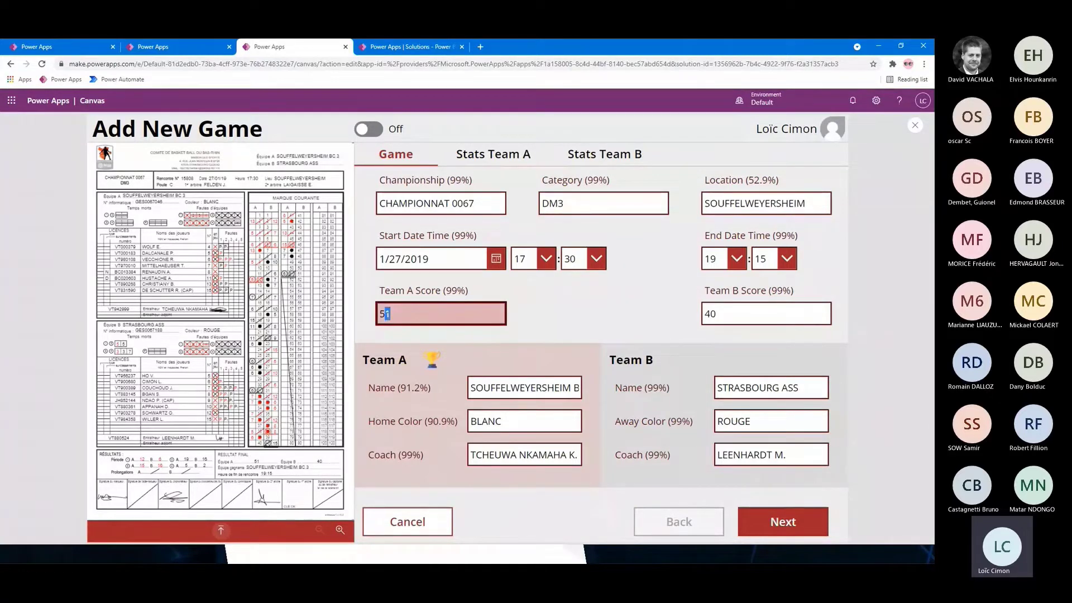
text(5)
click(817, 323)
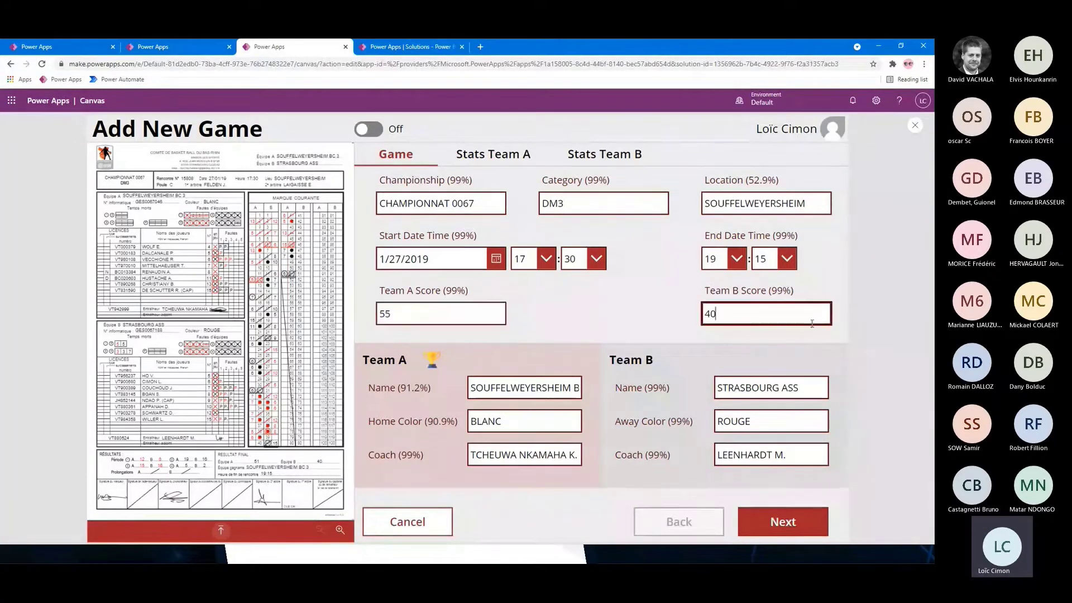
drag(717, 314, 677, 321)
text(89)
click(662, 319)
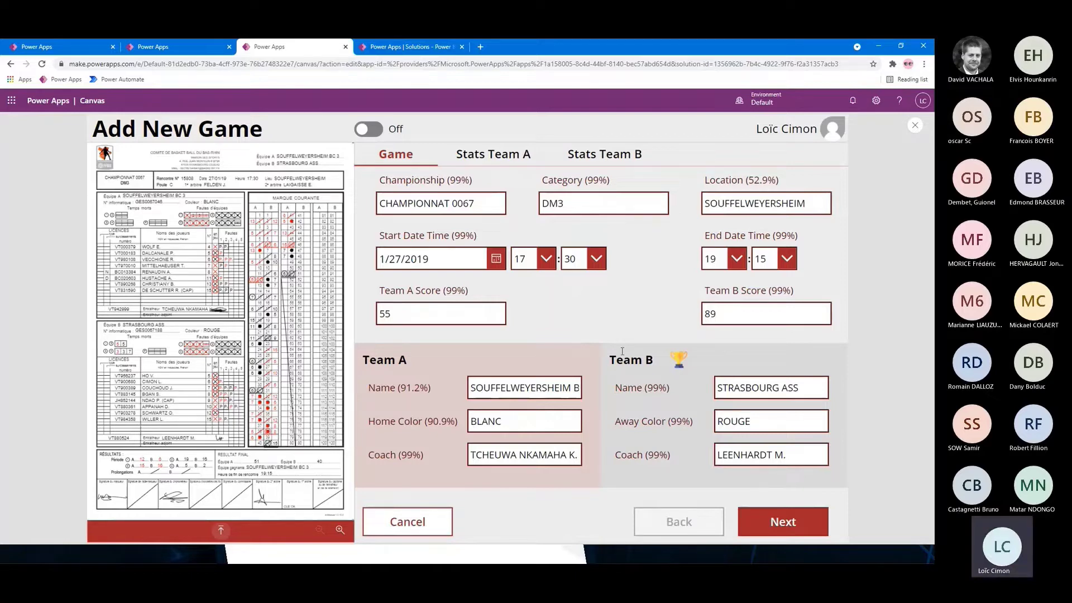
Review the Team A player stats and set player number 9 as the captain of Team B.
click(798, 531)
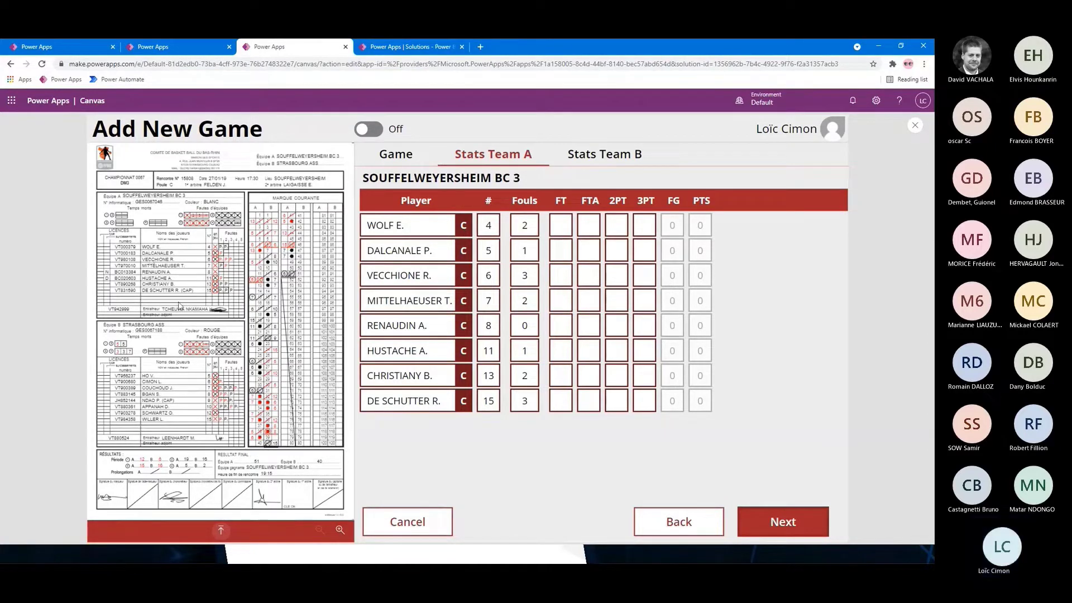
mouse_move(241, 295)
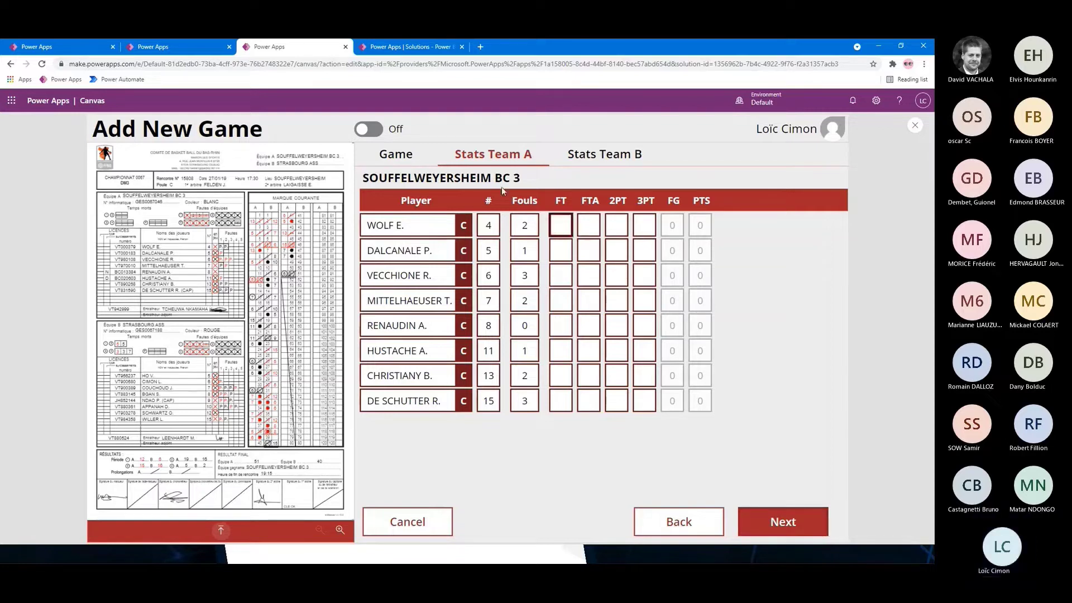
click(575, 154)
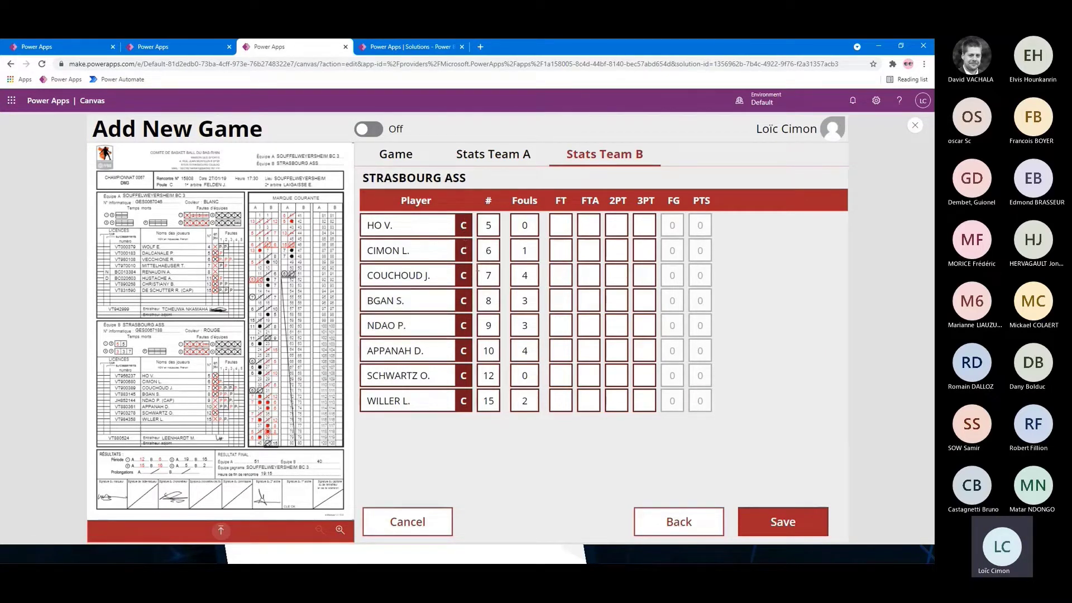
click(463, 251)
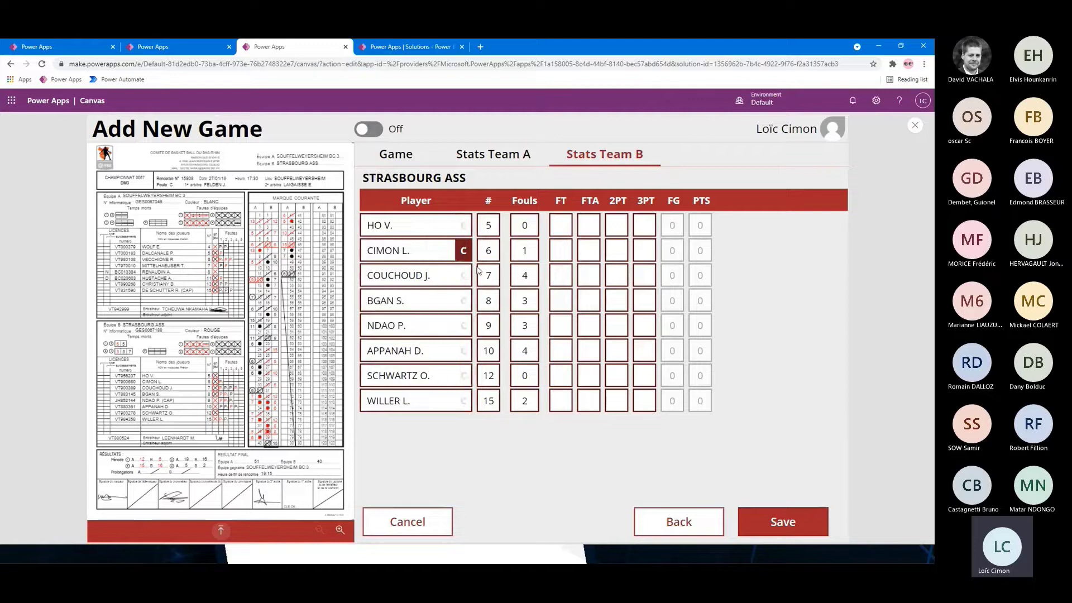
click(464, 326)
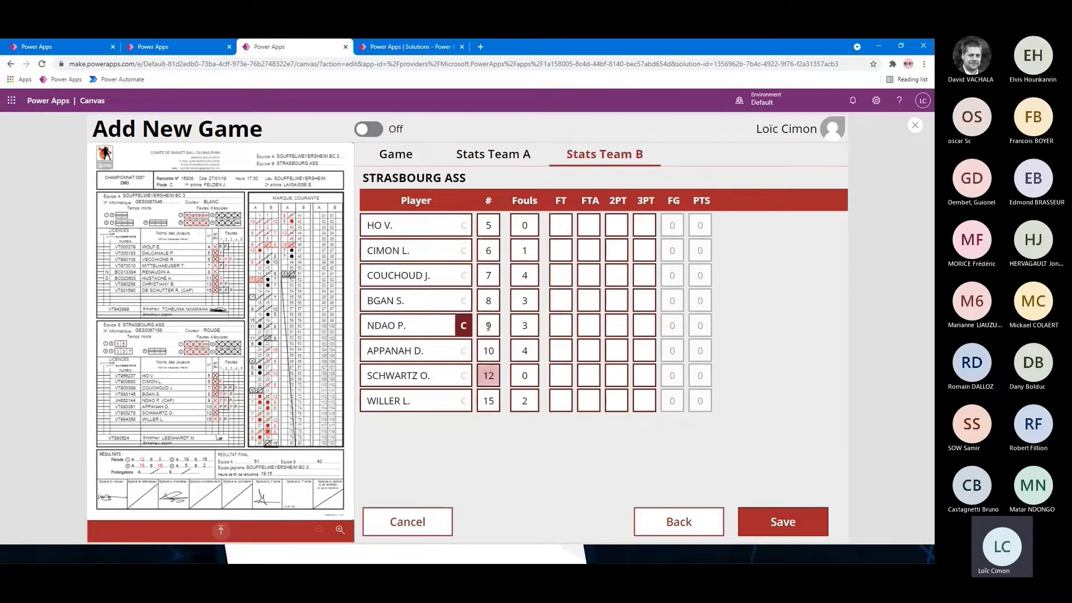
Enter the stats of Team B's player number 6: FT 4, FTA 6, 2PT 4 and 3PT 3.
click(561, 250)
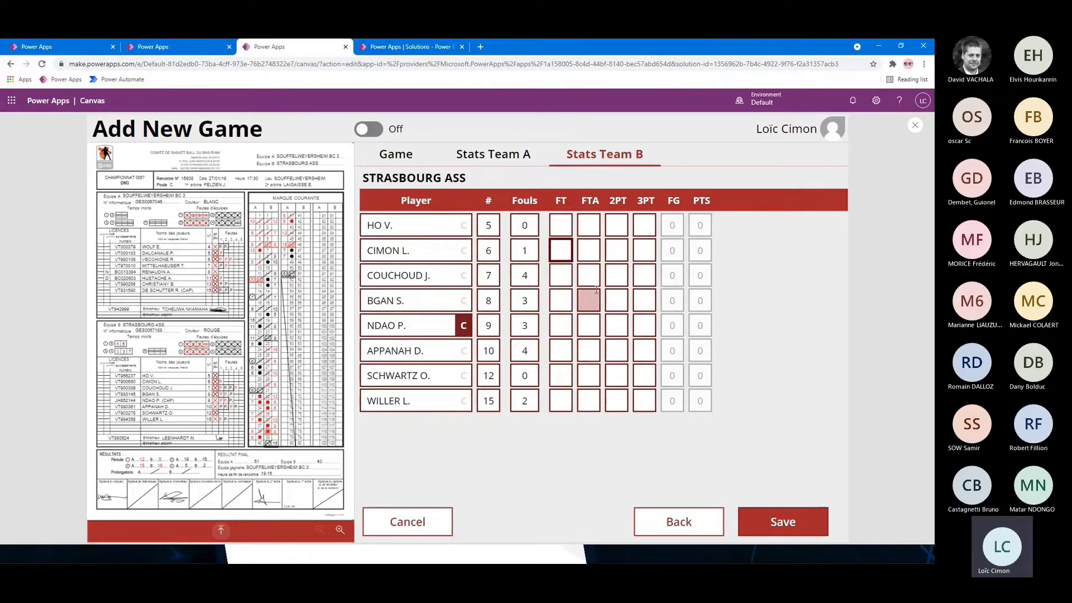
text(4)
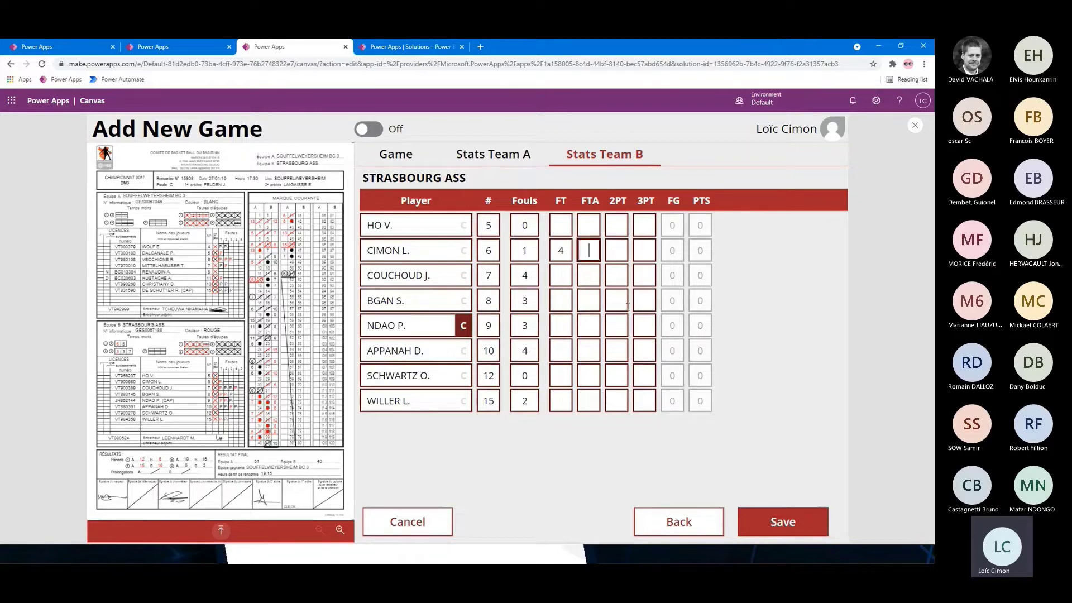
mouse_move(600, 249)
mouse_down()
mouse_move(614, 299)
mouse_move(599, 246)
mouse_up()
click(599, 246)
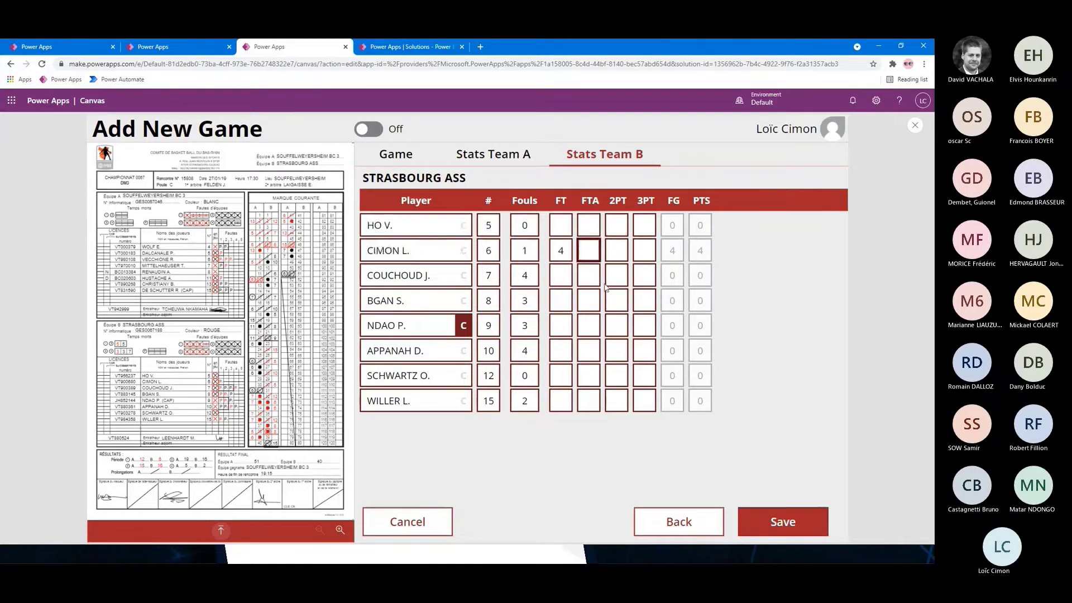
text(6)
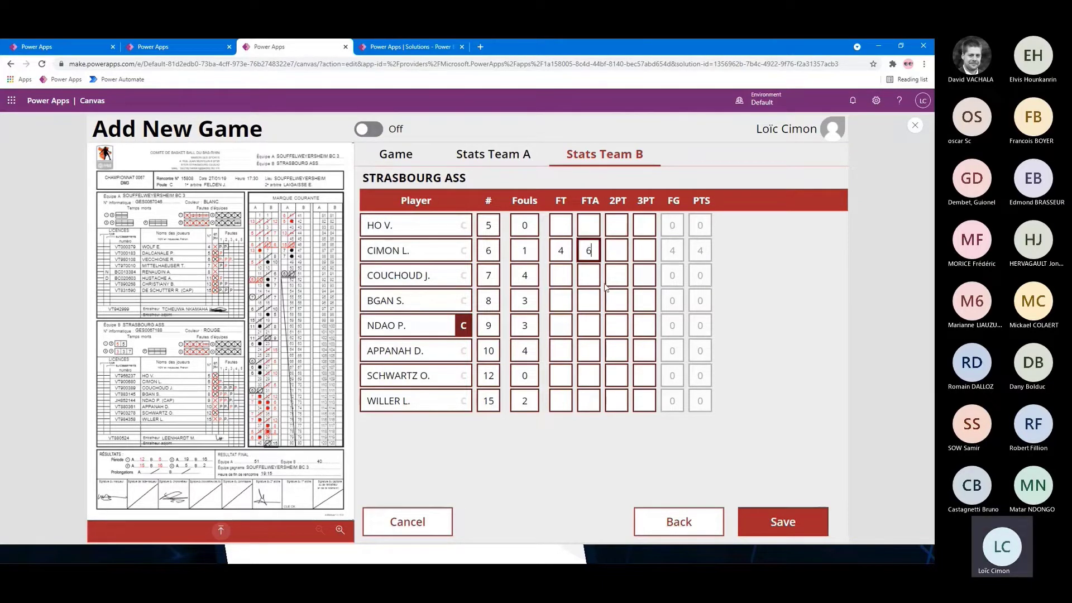
click(618, 250)
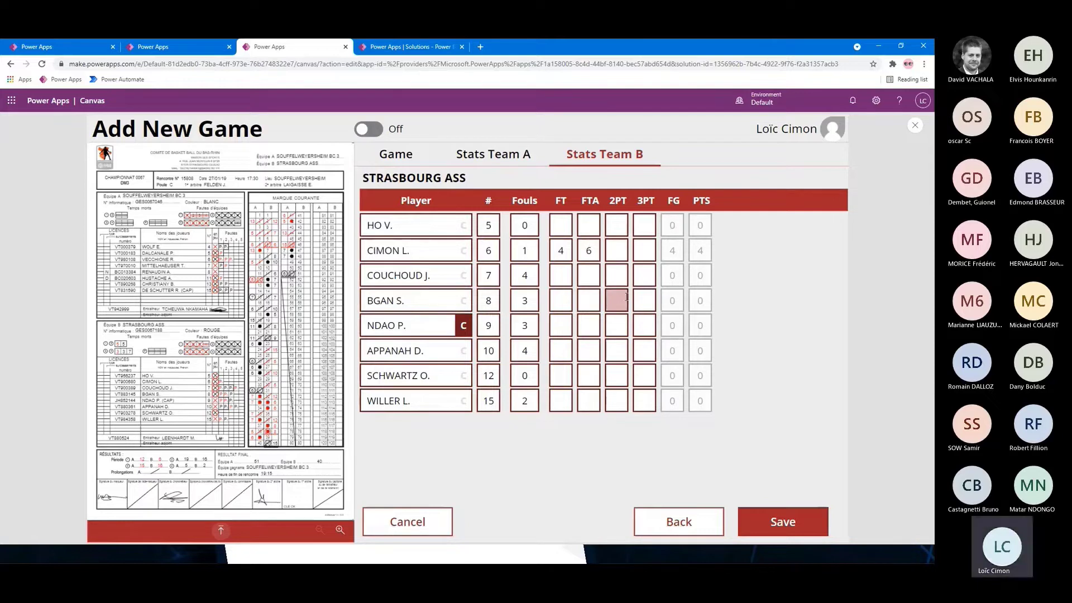
click(617, 248)
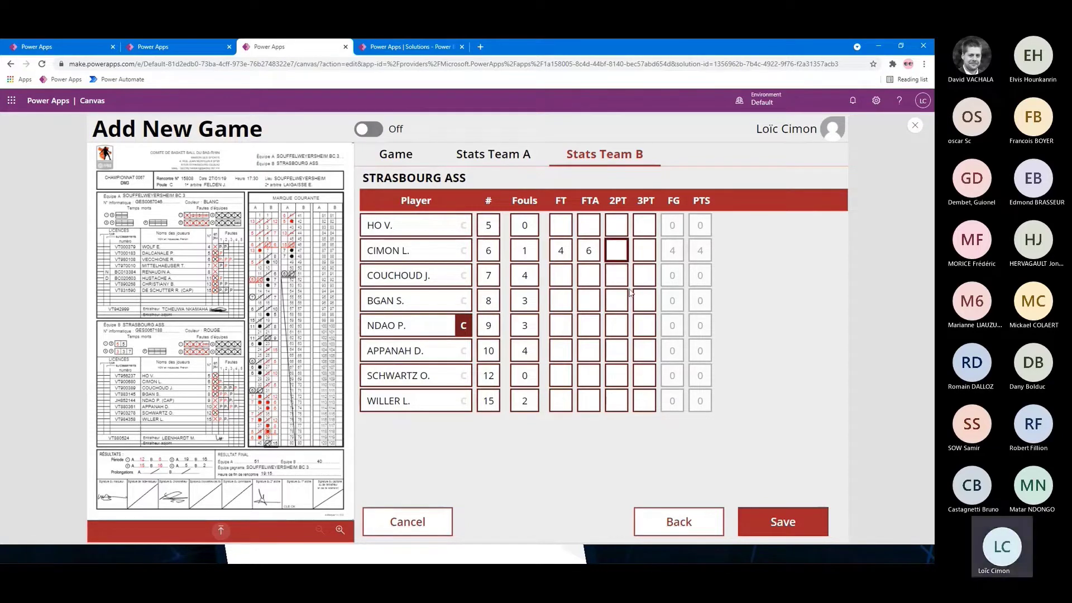
click(733, 268)
click(651, 252)
text(3)
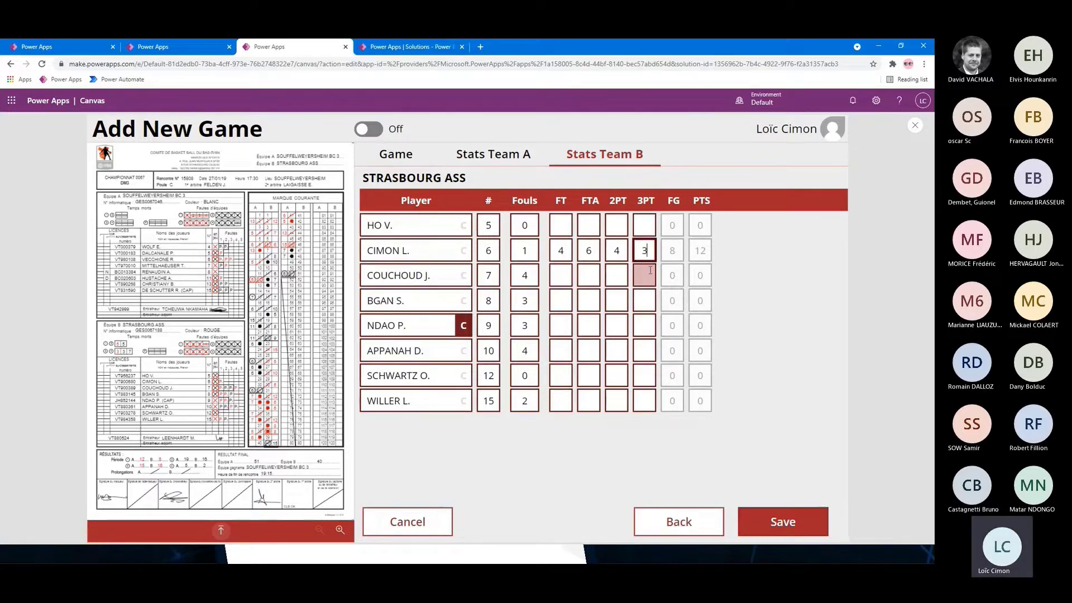
click(746, 290)
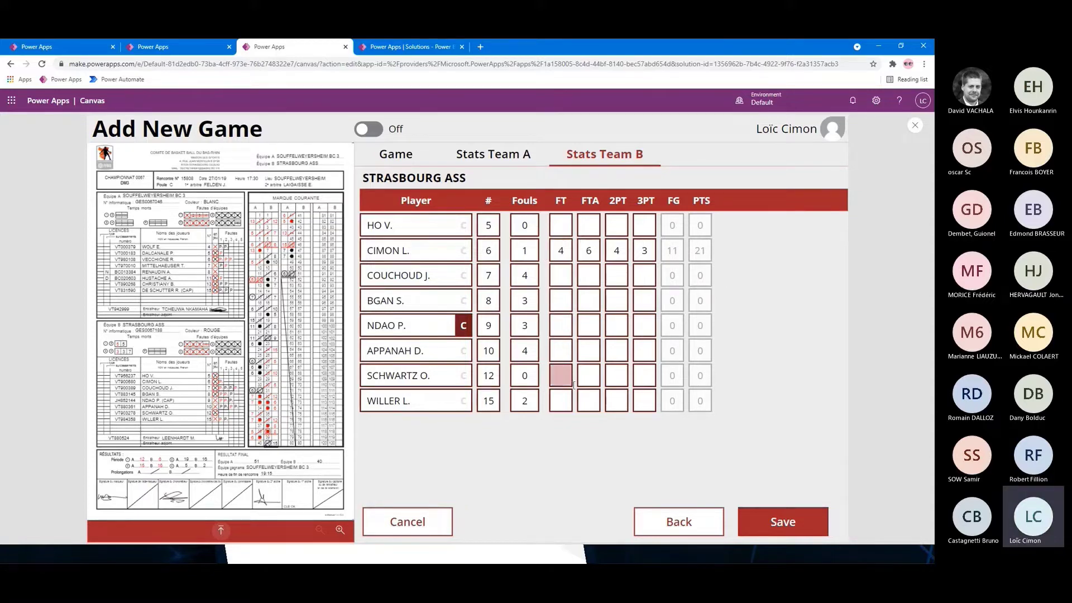
Check both teams' player stats and save the new game.
click(496, 160)
click(593, 157)
click(781, 523)
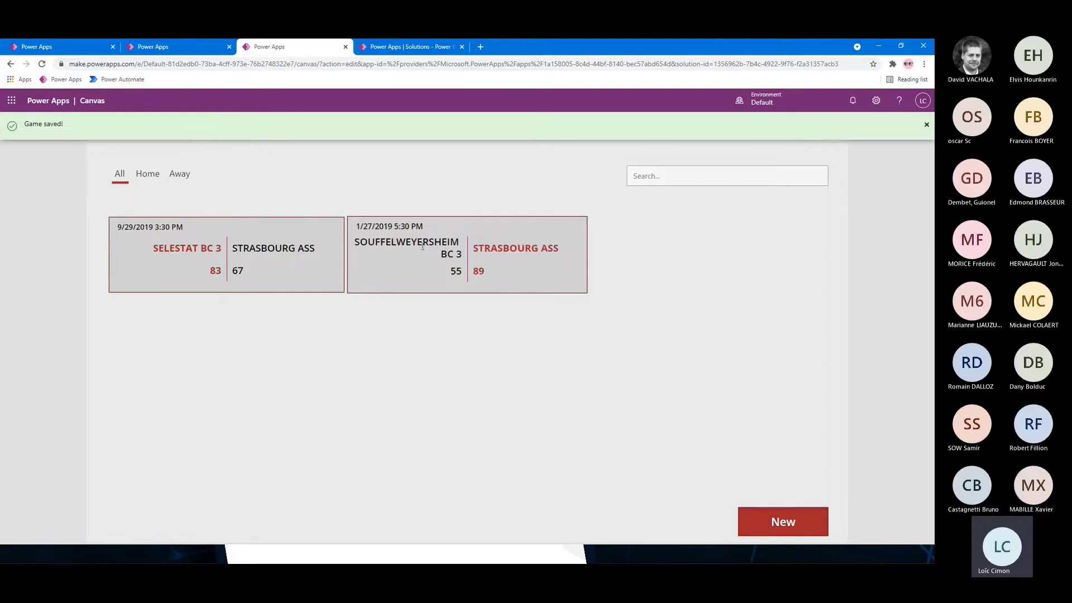
Reopen the saved Souffelweyersheim BC 3 against Strasbourg ASS game, review its details and Team A stats, and return to the games list.
click(457, 252)
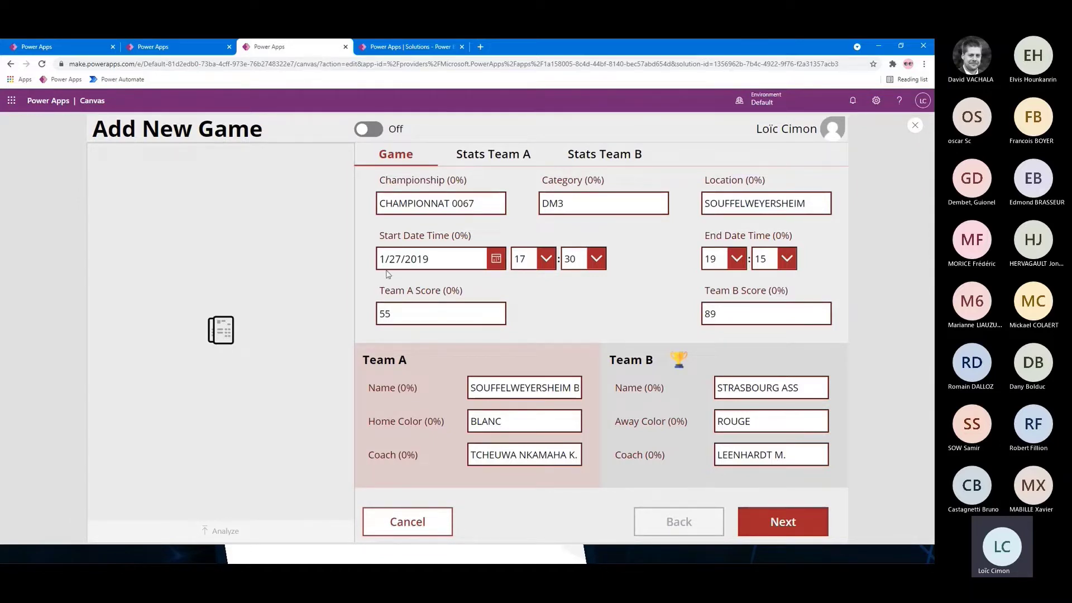
click(501, 158)
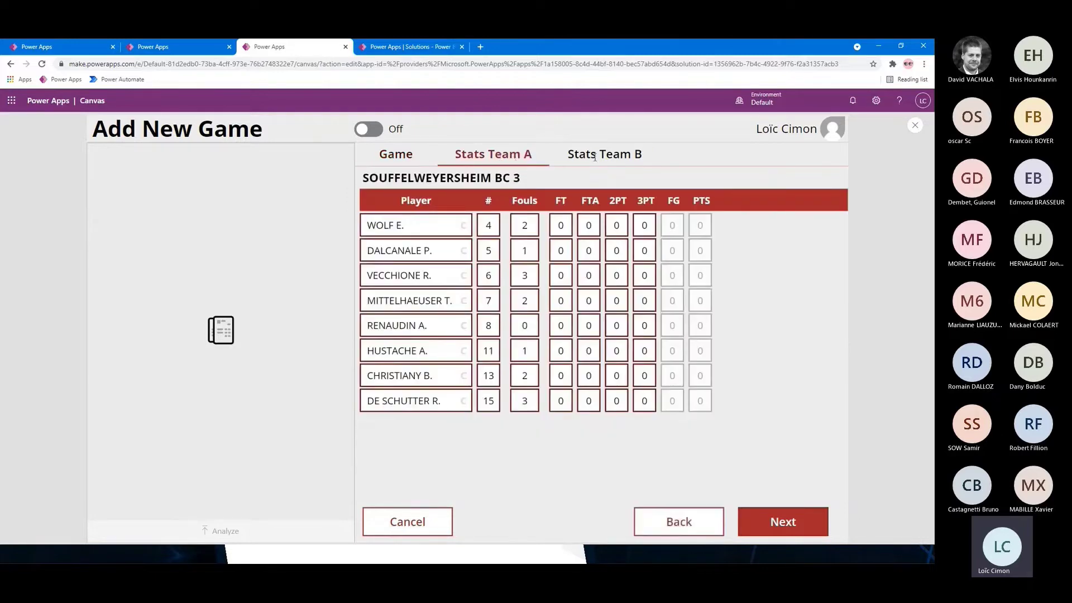
click(424, 521)
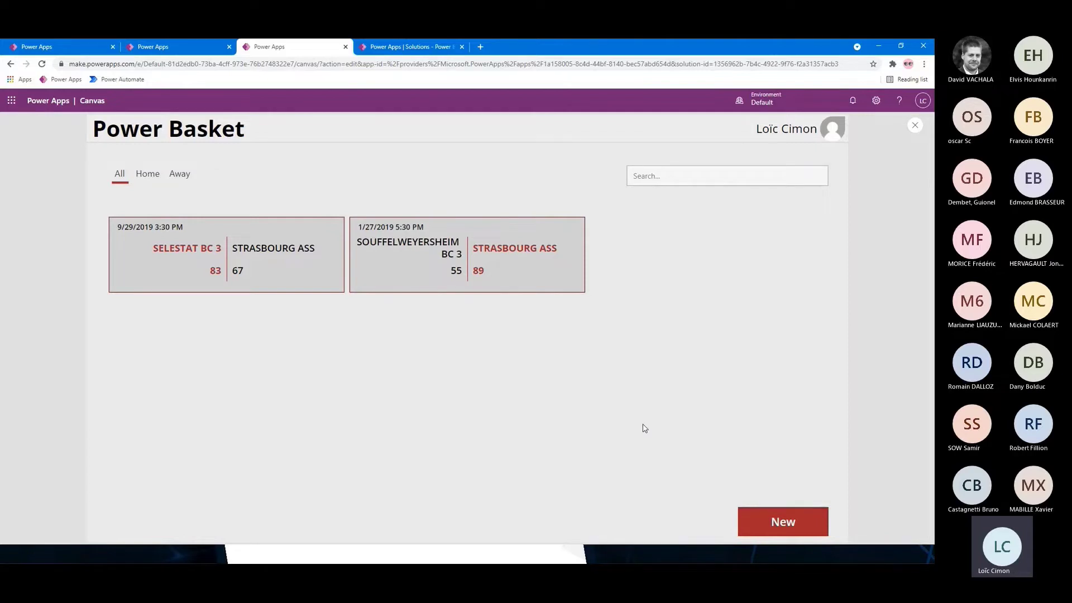
Switch to the Power Basket report in Power BI Desktop, refresh its data and filter the Players page to the player whose stats were entered.
key(alt+Tab)
key(alt+Tab)
key(alt+Tab)
key(alt+Tab)
key(alt+Tab)
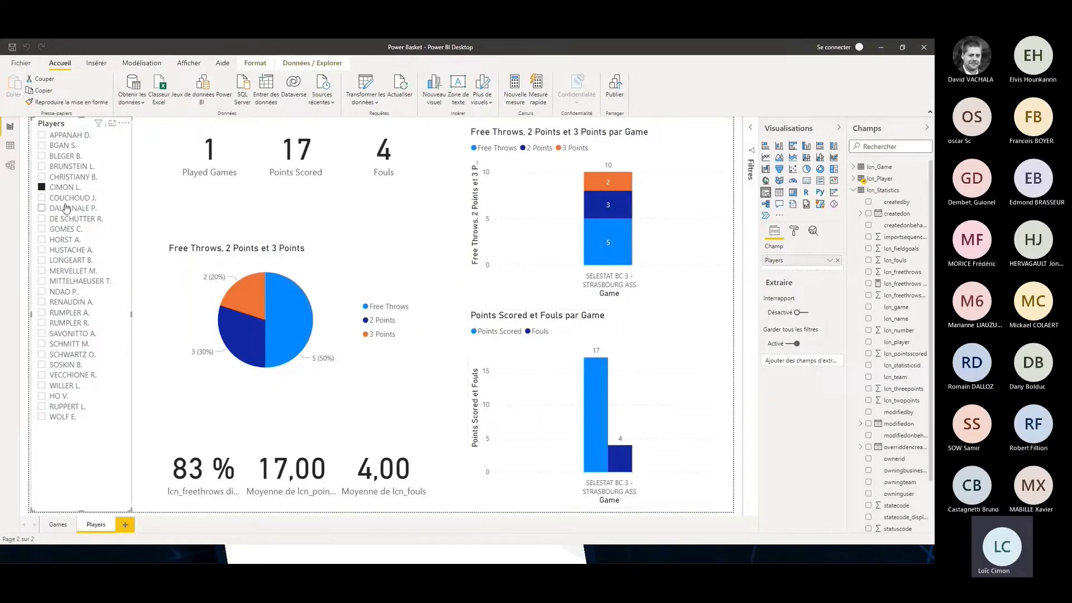
click(42, 187)
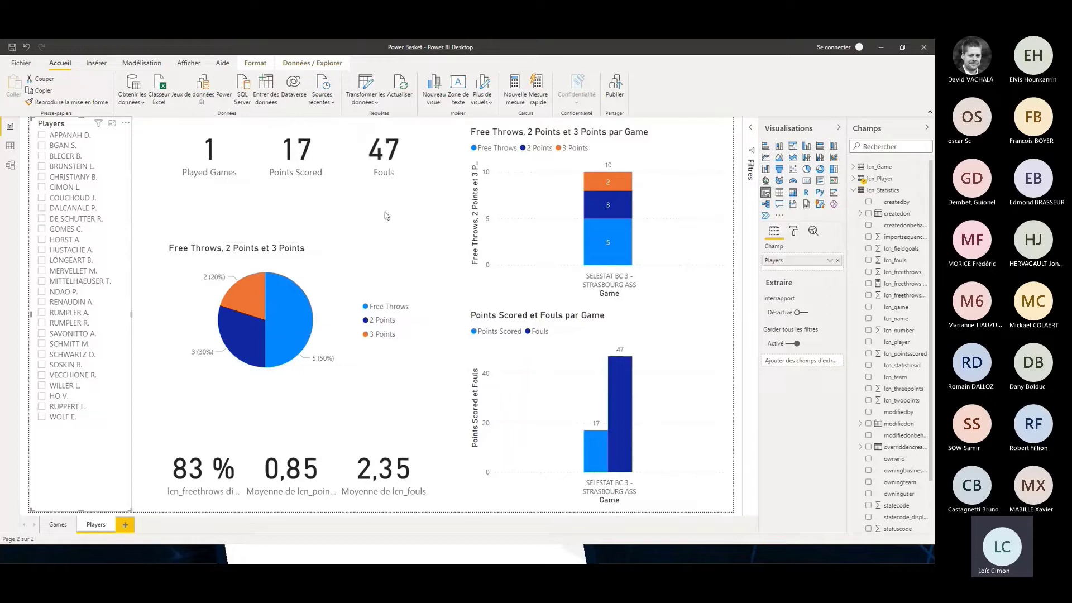
click(404, 94)
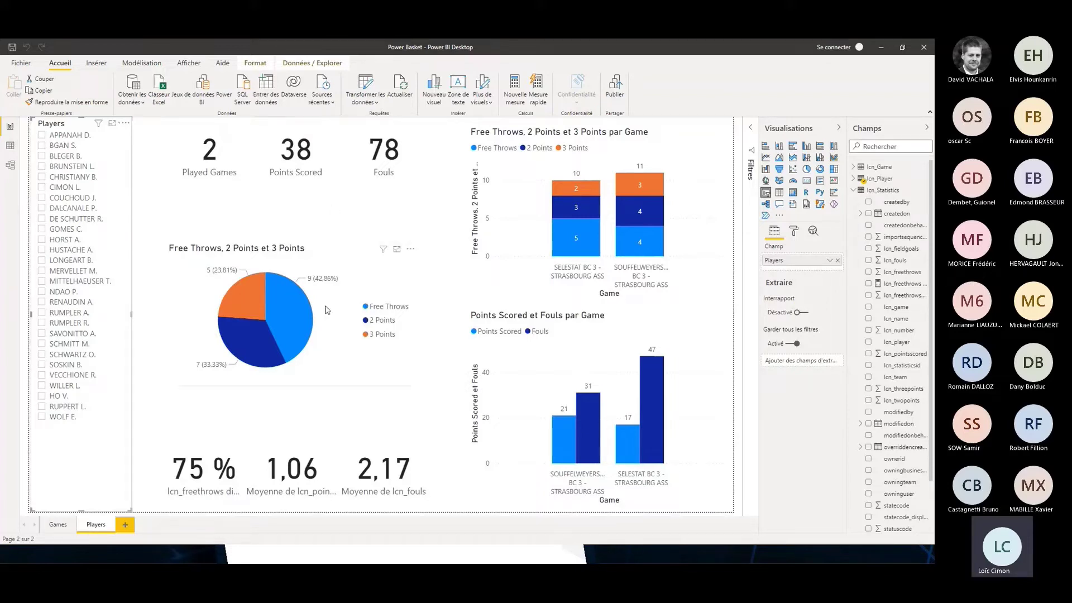
click(56, 187)
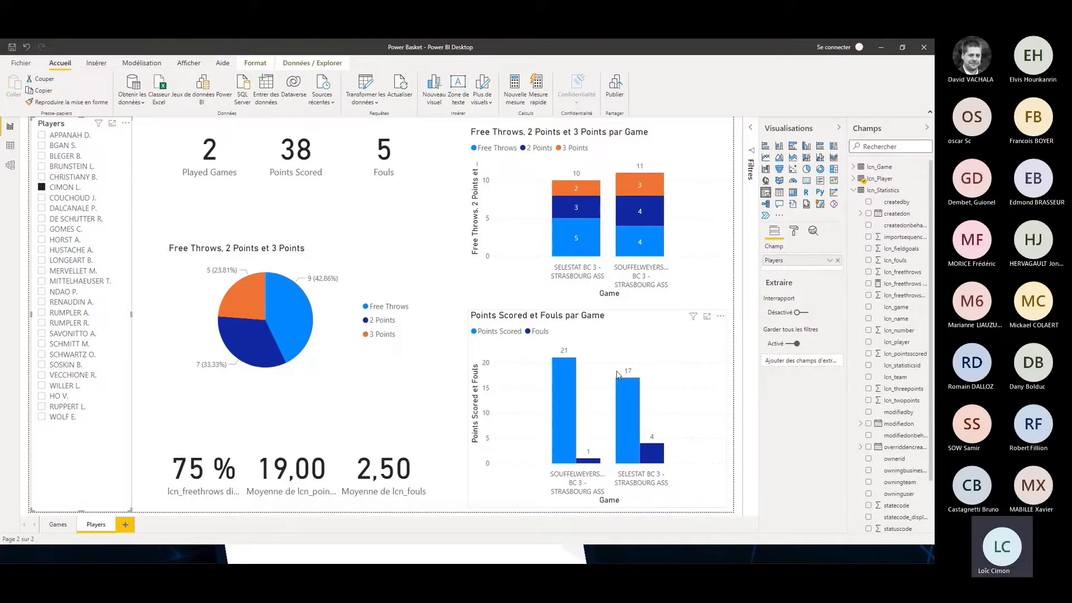
Switch to the PowerPoint slide show and advance to the slide describing AI Builder.
key(alt+Tab)
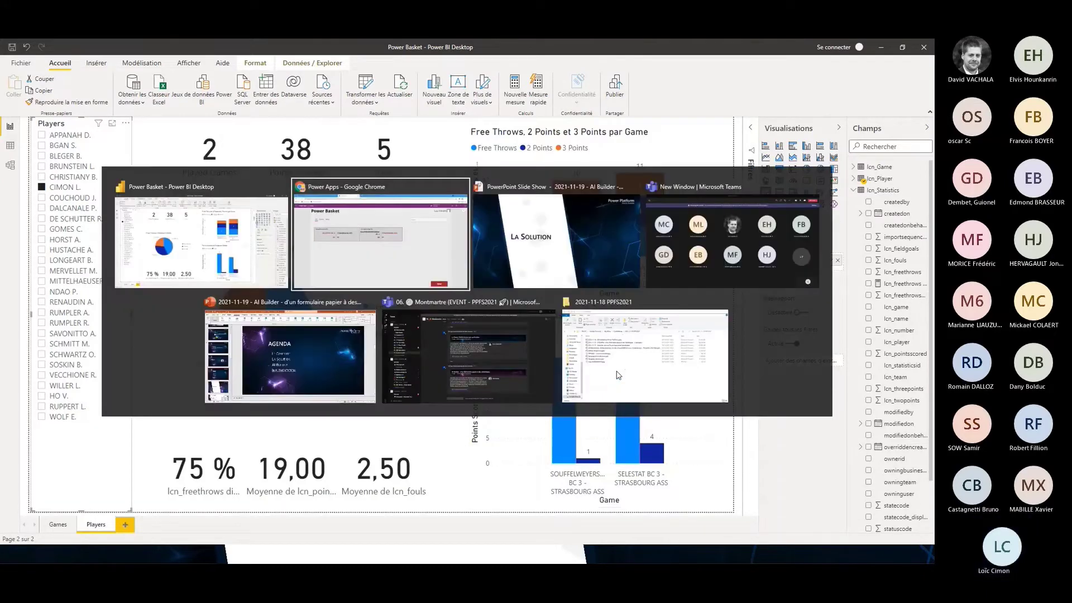
key(alt+Tab)
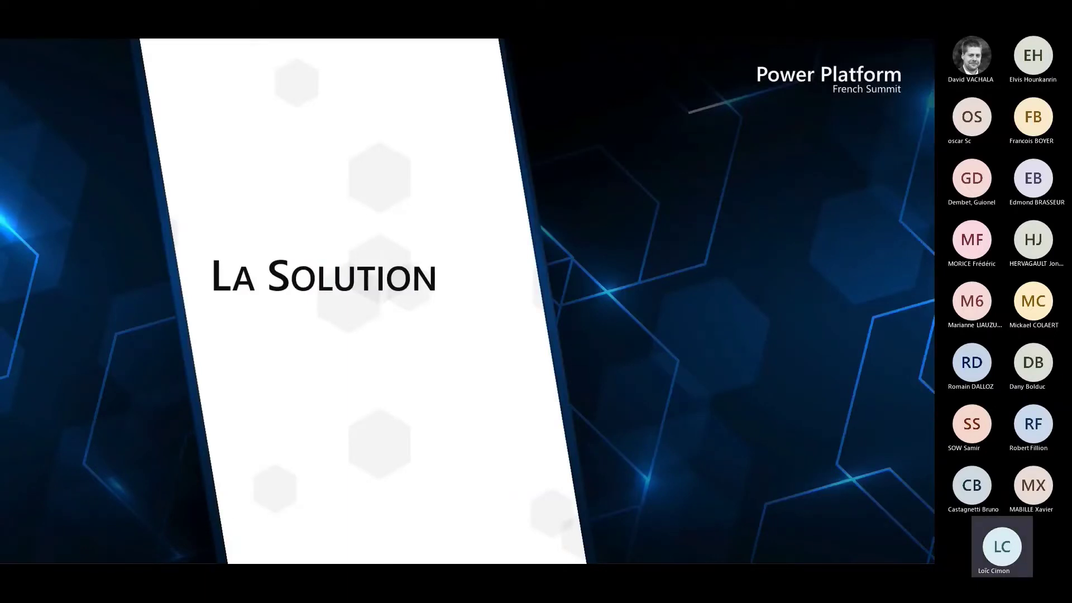
key(Right)
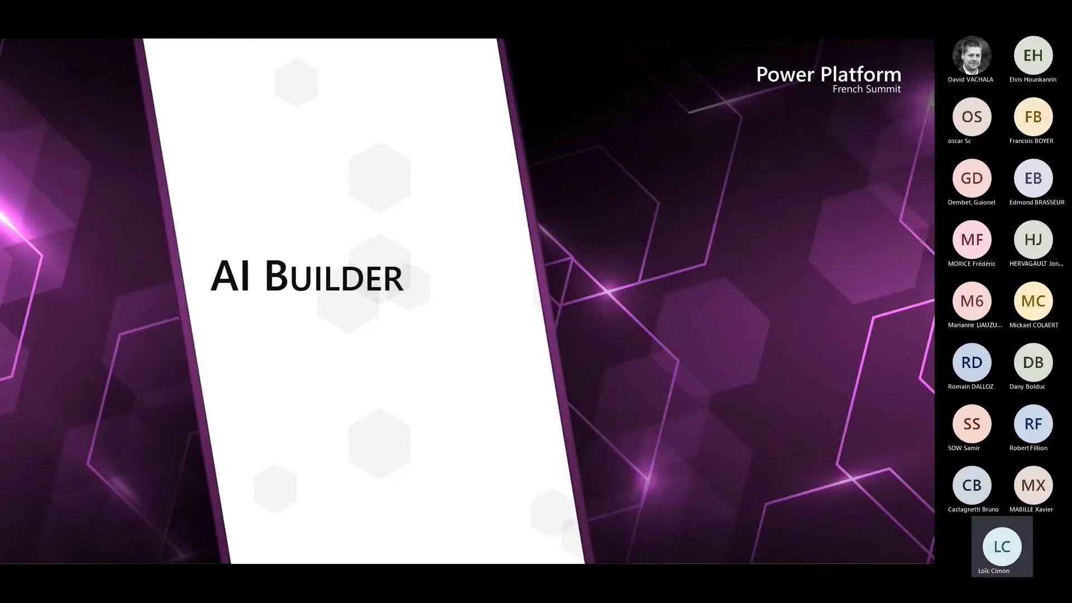
key(Right)
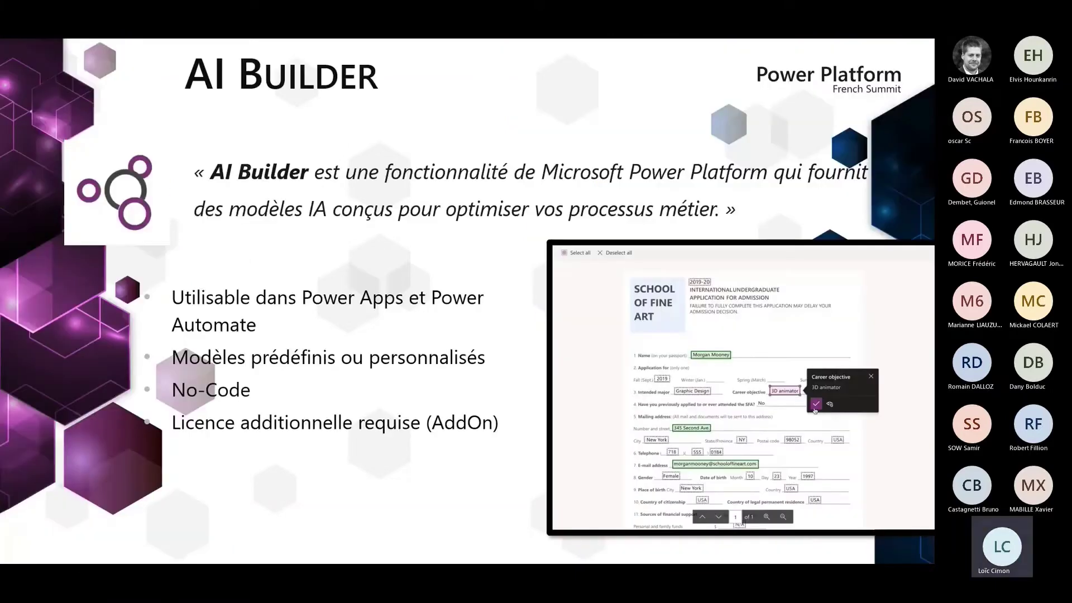
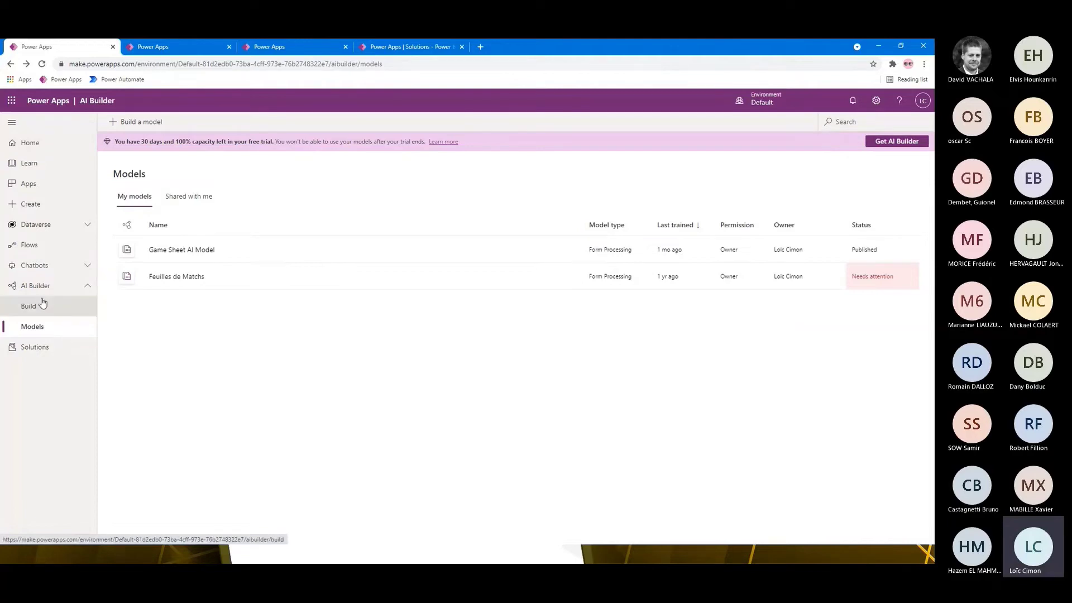
click(56, 316)
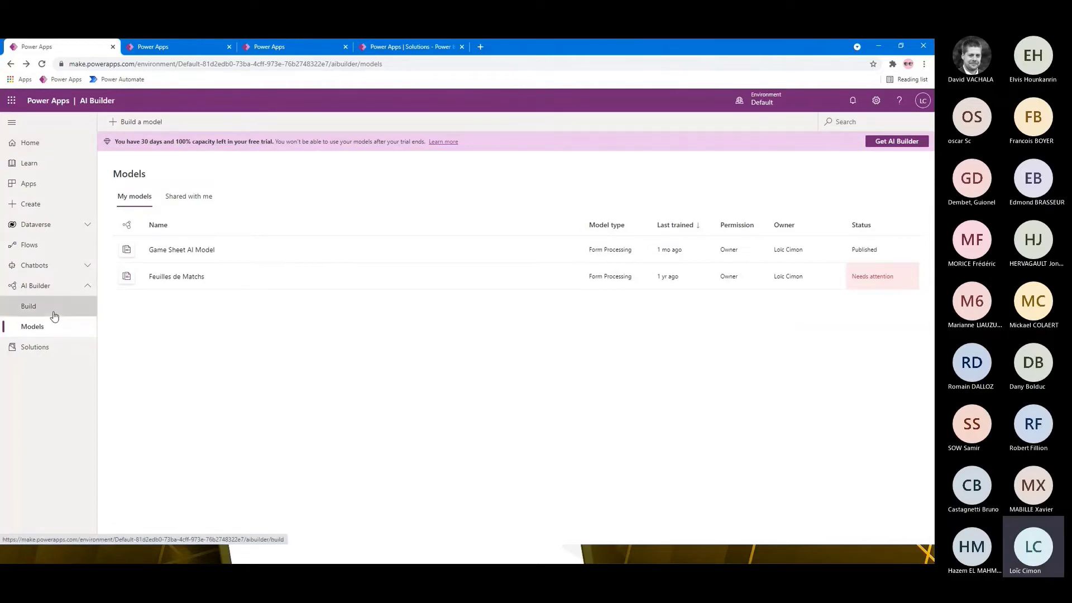
Go from the AI Builder models list to the build page and test Sentiment Analysis on the sample "Contoso energy rated appliances reduced our cost.".
click(61, 333)
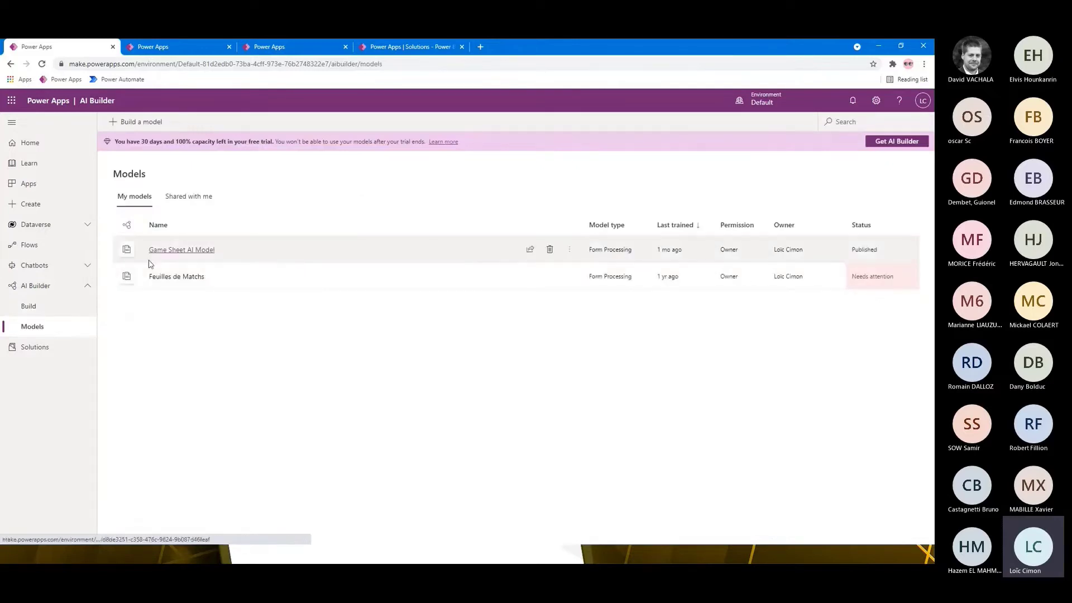
click(39, 311)
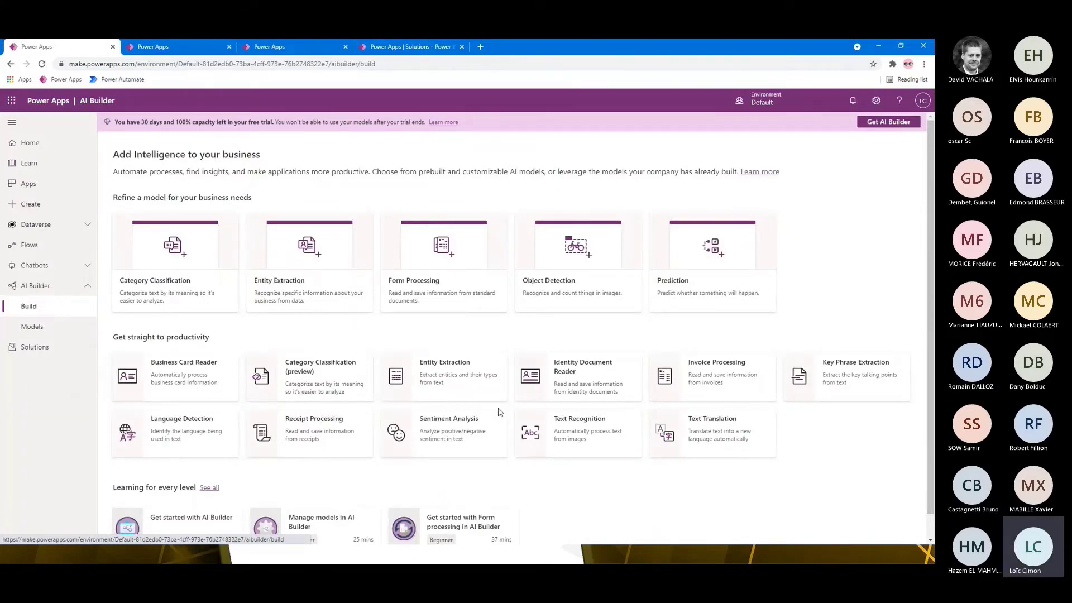
click(461, 430)
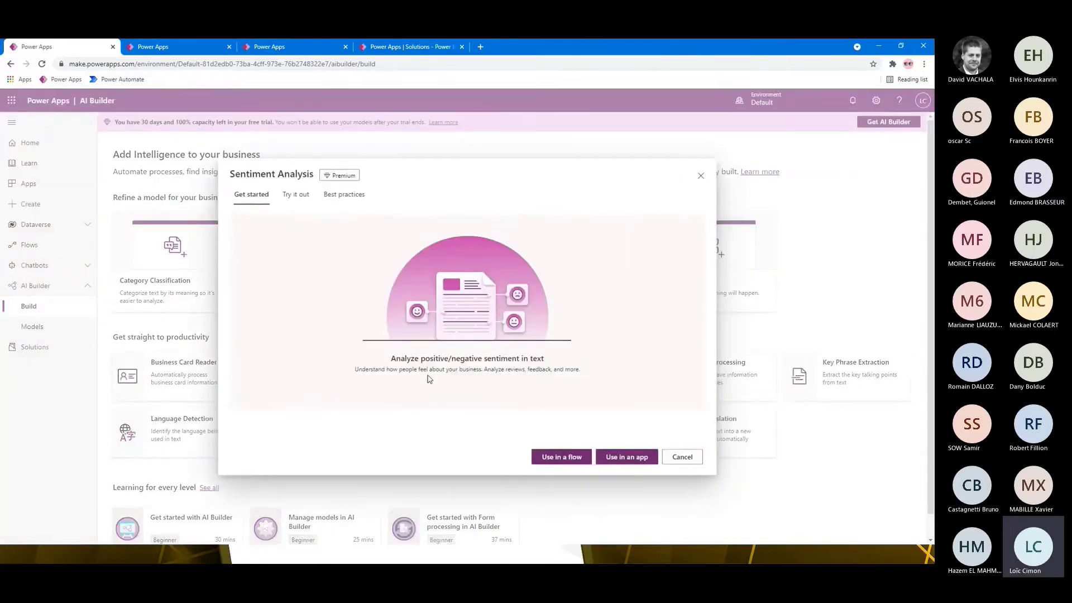
click(296, 195)
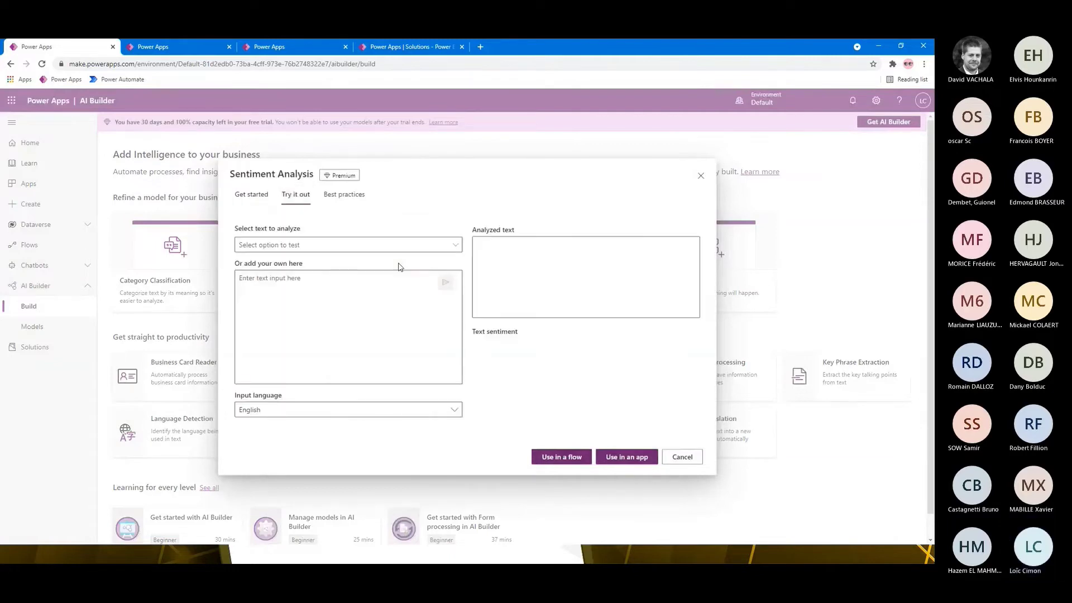
click(349, 247)
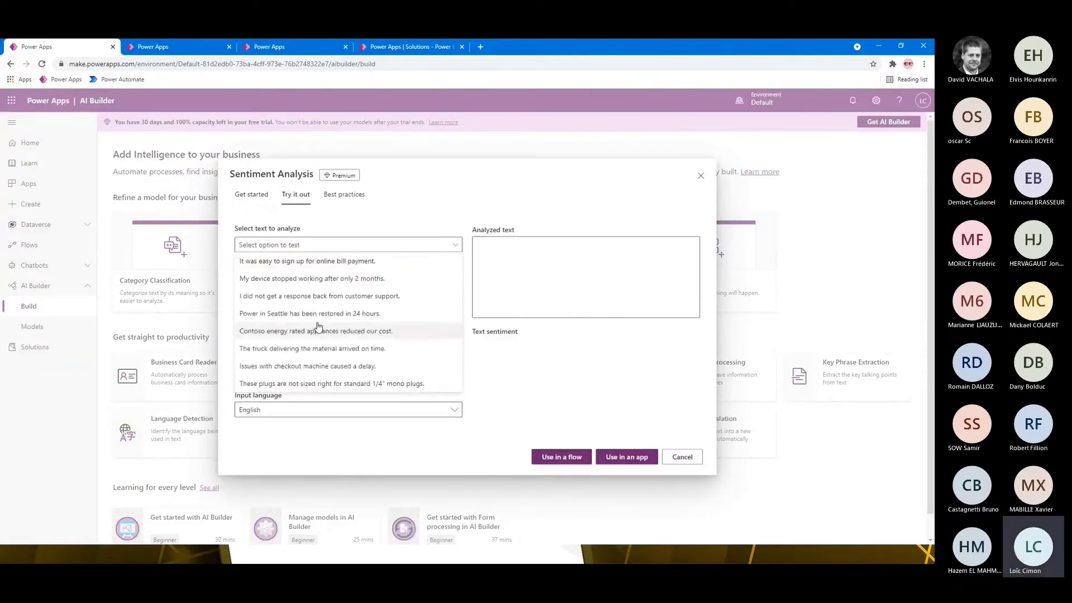
click(318, 330)
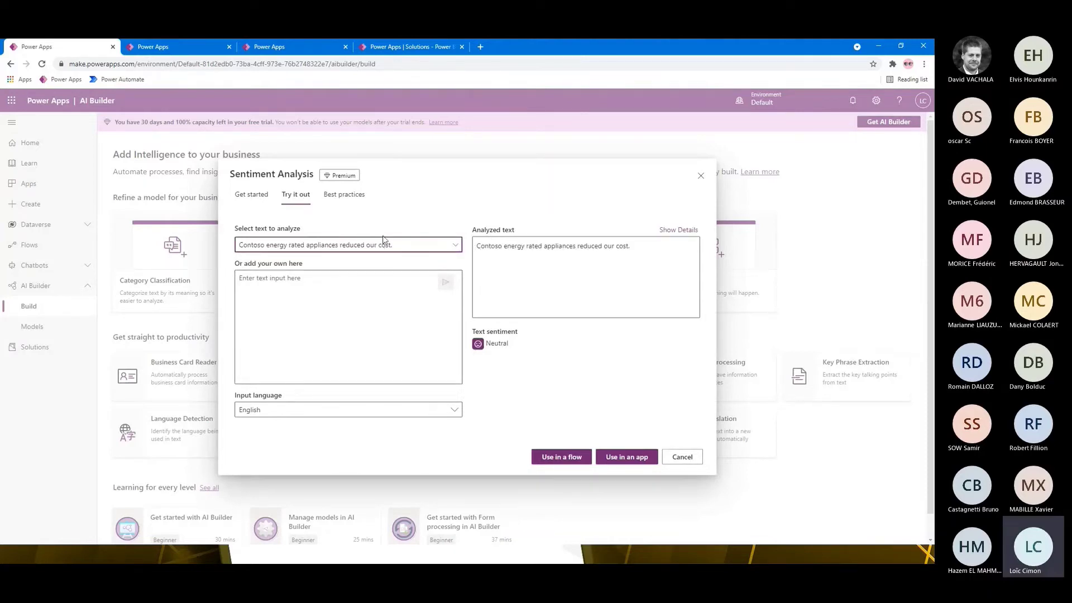
Analyze the sentiment of the custom text "PPFS is amazing" and close the Sentiment Analysis dialog.
click(372, 328)
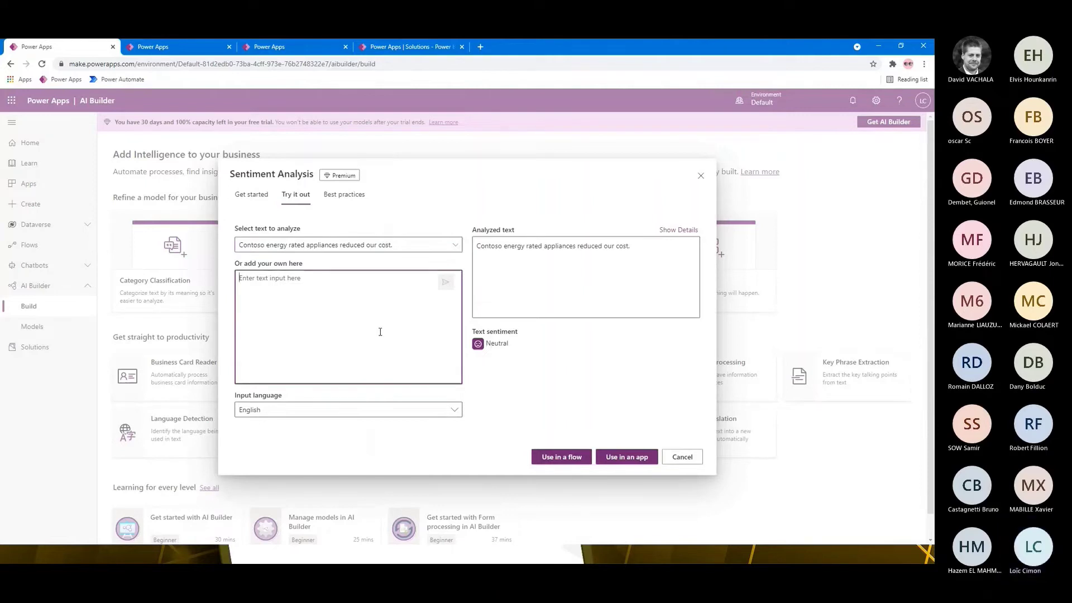
text(PP)
key(BackSpace)
text(PFS )
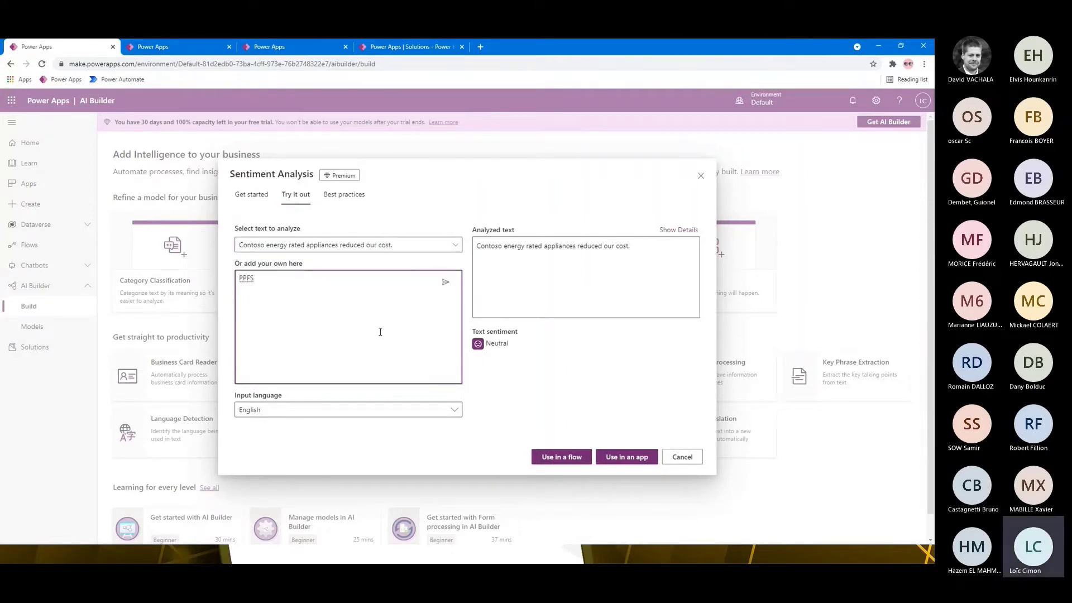
text(is amazing)
click(445, 282)
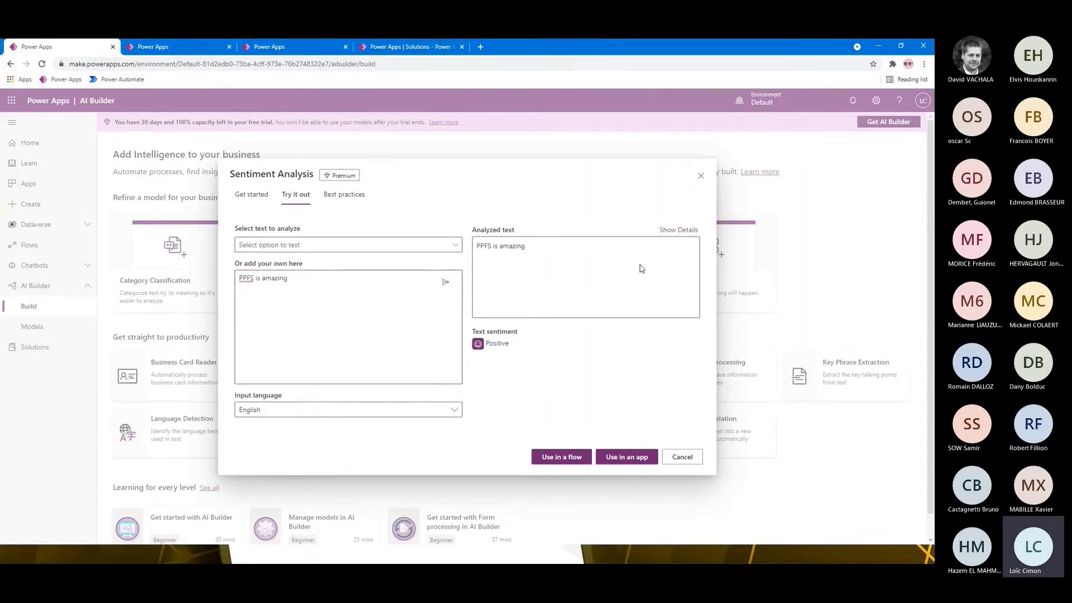
click(701, 175)
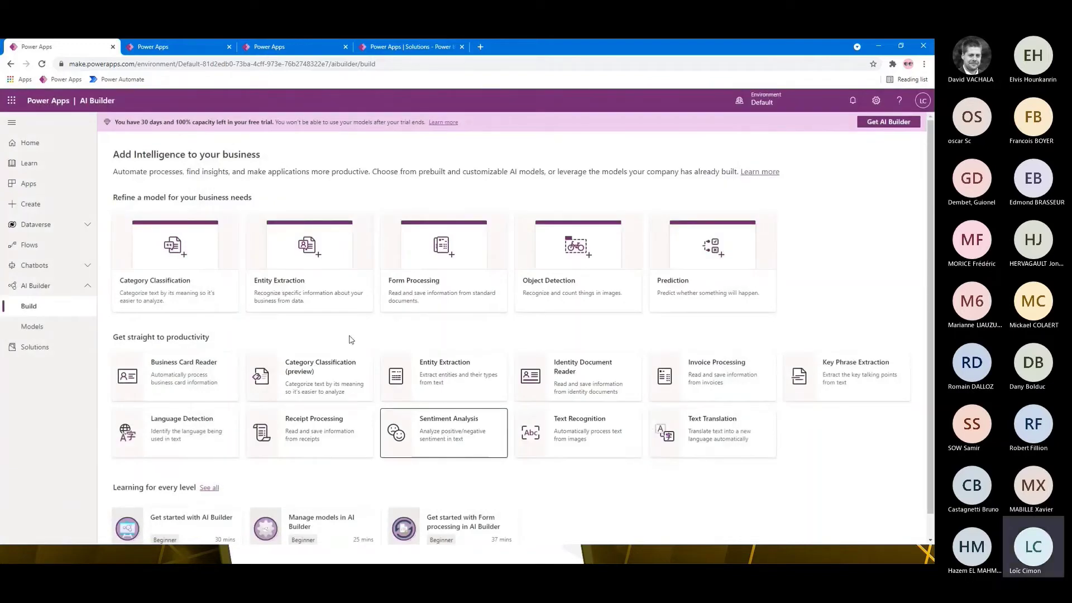
Create a Form Processing model named PPFS, reviewing its best practices and example documents first.
click(440, 258)
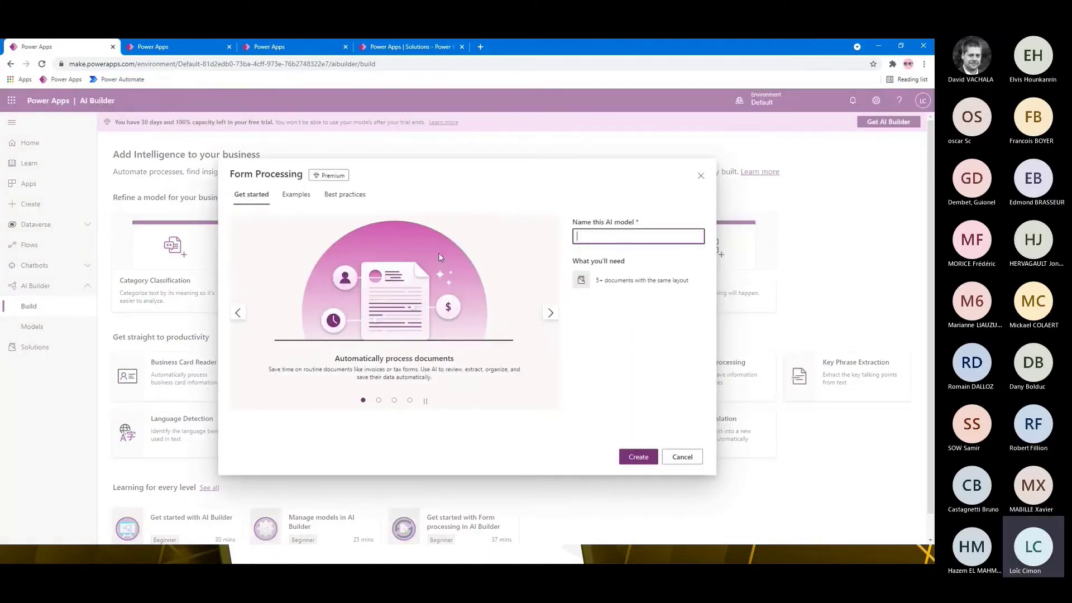
text(PPFS)
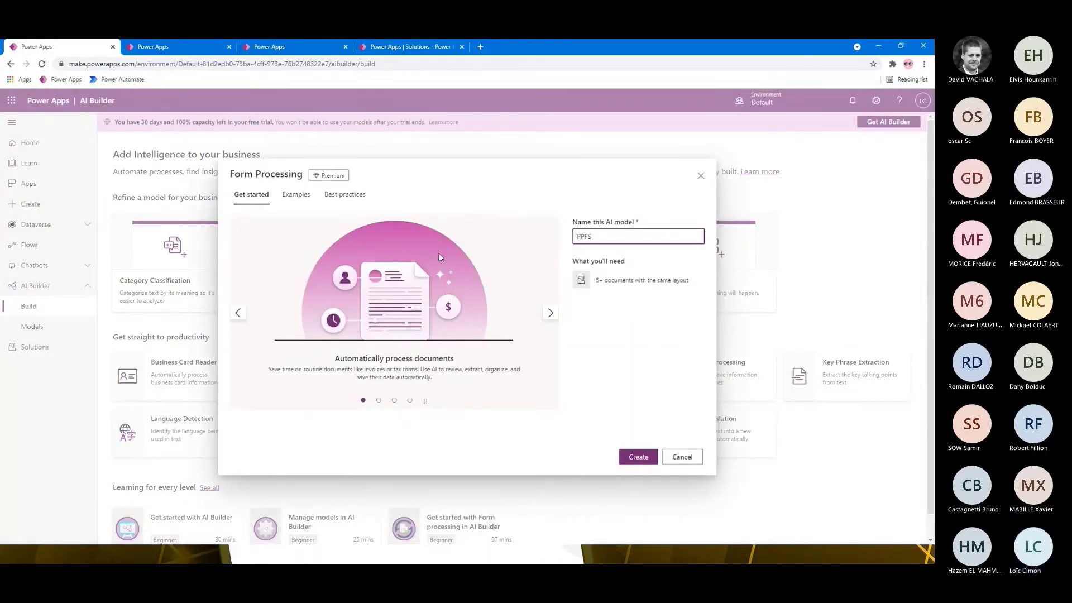
click(289, 200)
click(337, 199)
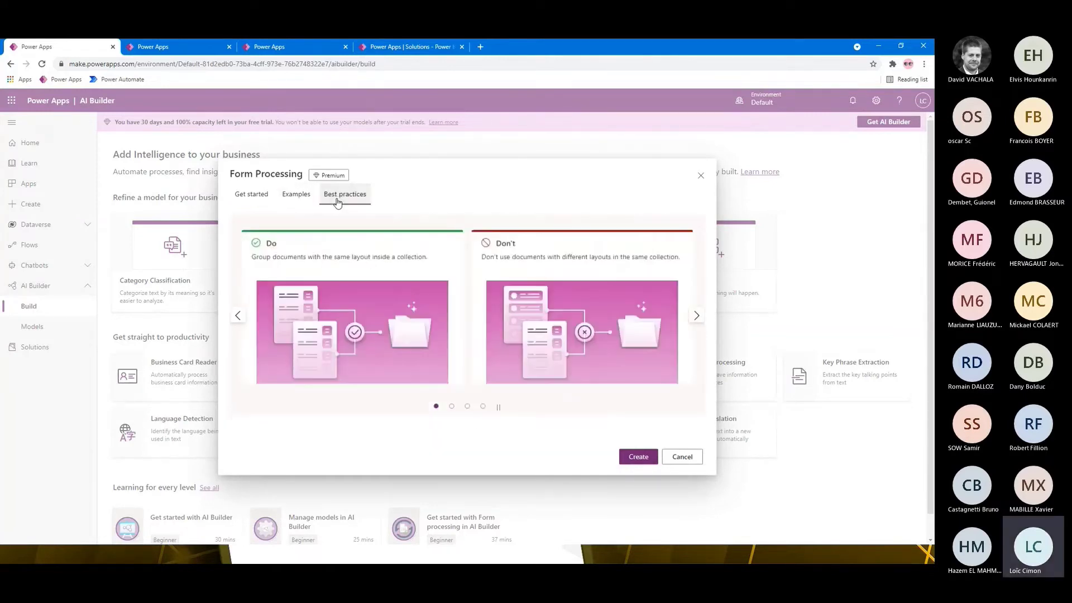
click(307, 202)
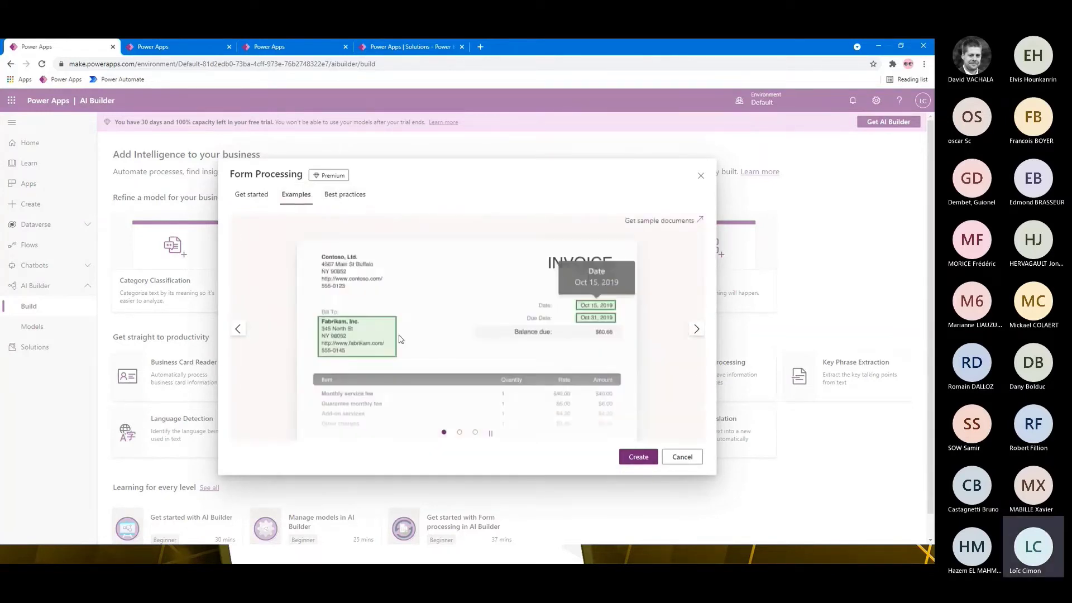
click(695, 332)
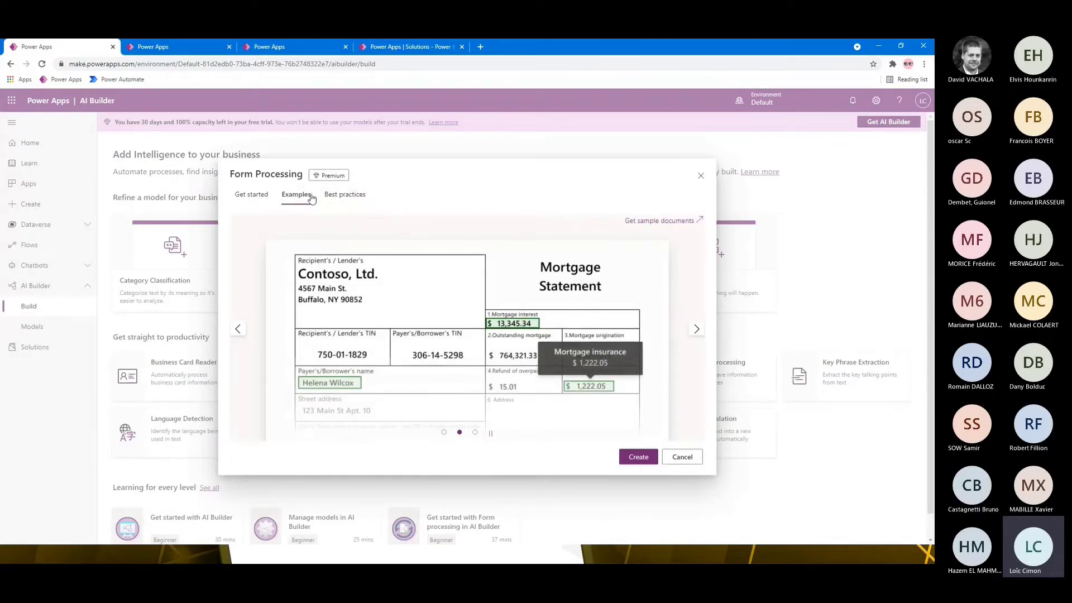
click(255, 197)
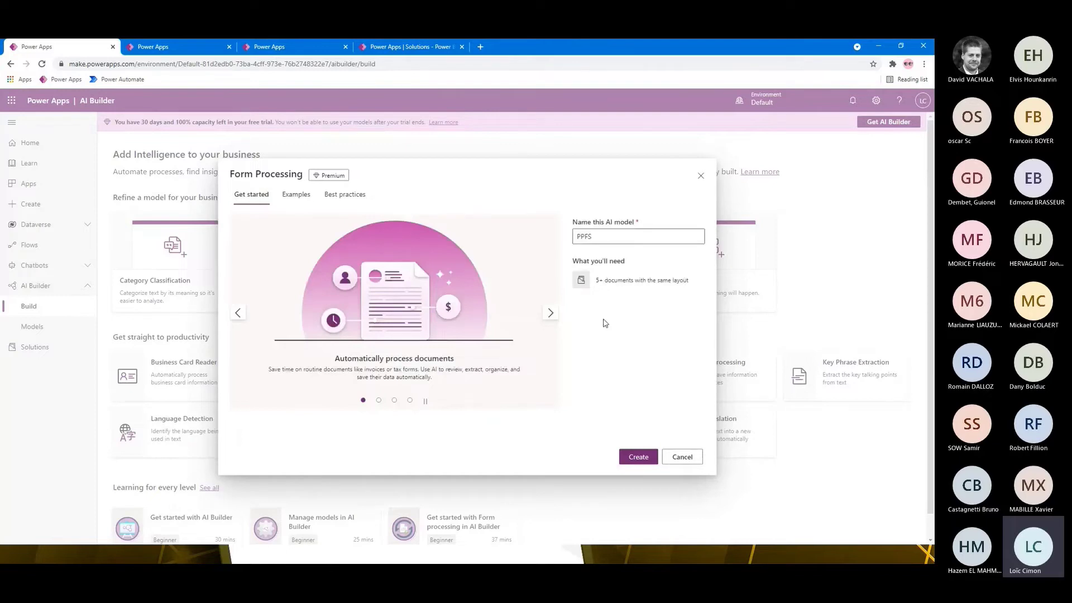
click(637, 458)
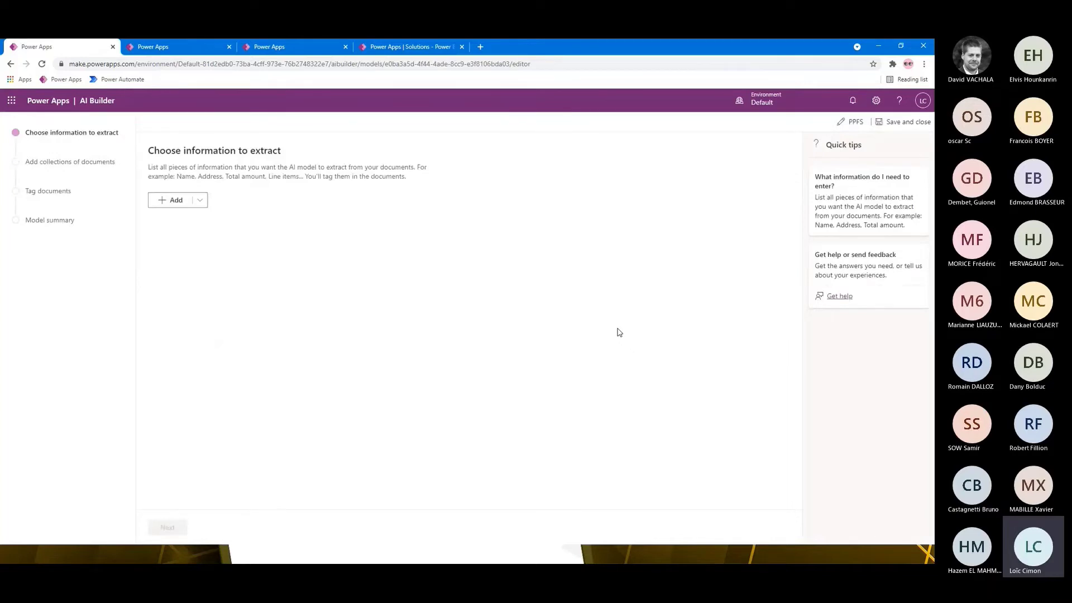
Add a field named Team A to the information the model extracts.
click(199, 200)
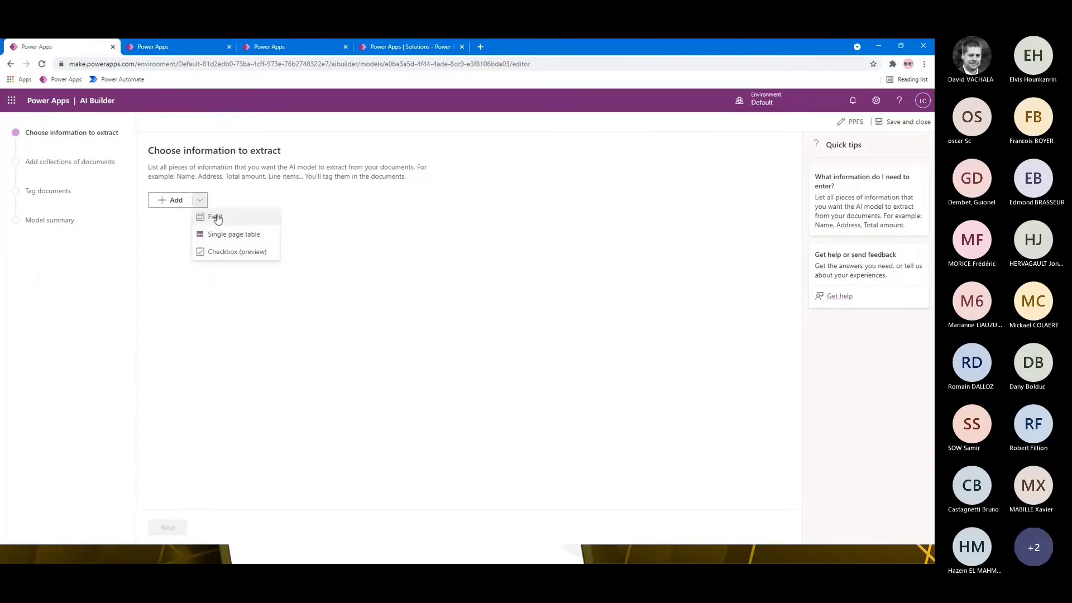
click(217, 218)
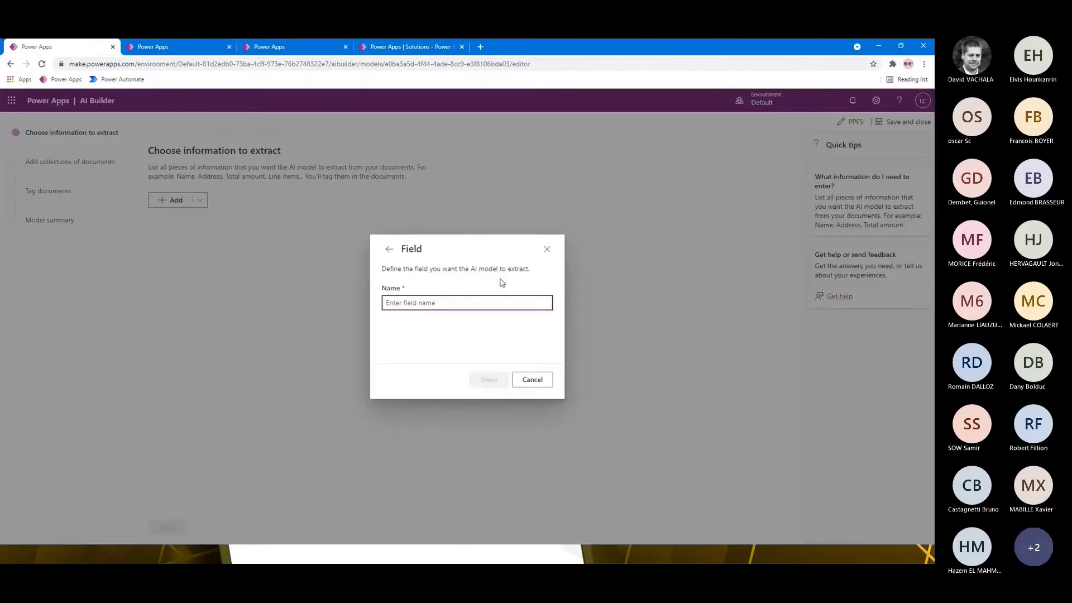
text(Equi)
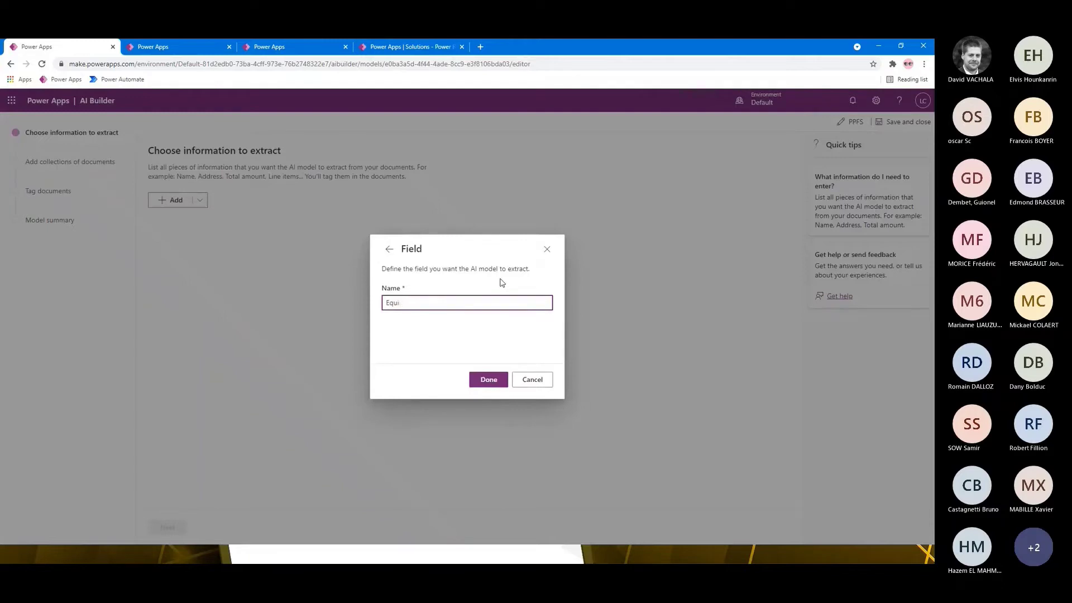
key(BackSpace)
key(BackSpace)
key(BackSpace)
text(Team A)
click(490, 379)
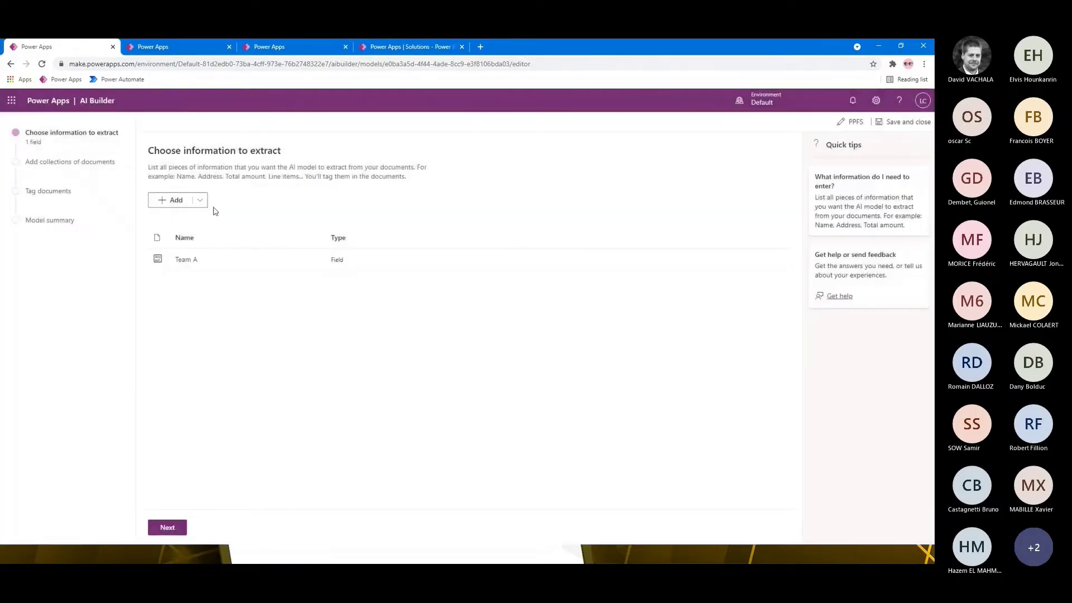
Add a second extraction field named Team B.
click(200, 200)
click(226, 216)
text(Teamb)
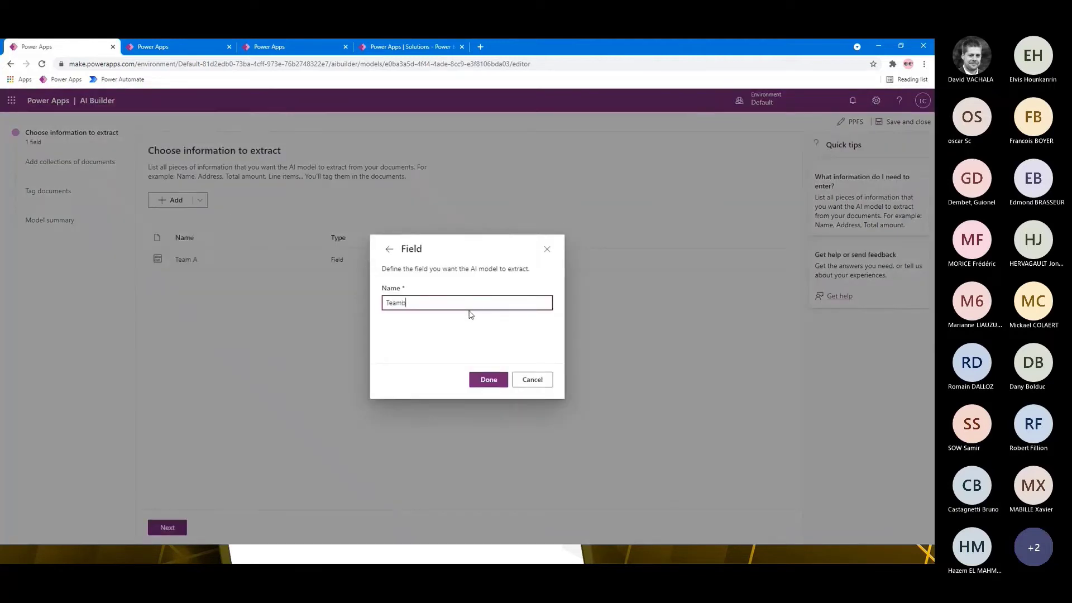
key(BackSpace)
text(B)
click(489, 380)
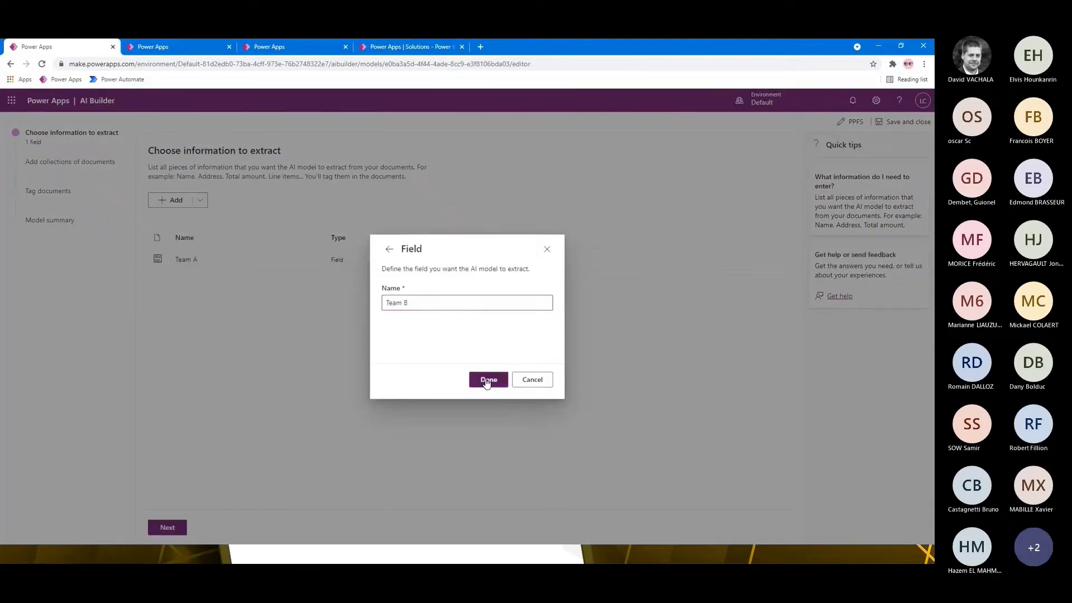
Check the other extraction types, then proceed to the document collections stage and create a new collection.
click(201, 200)
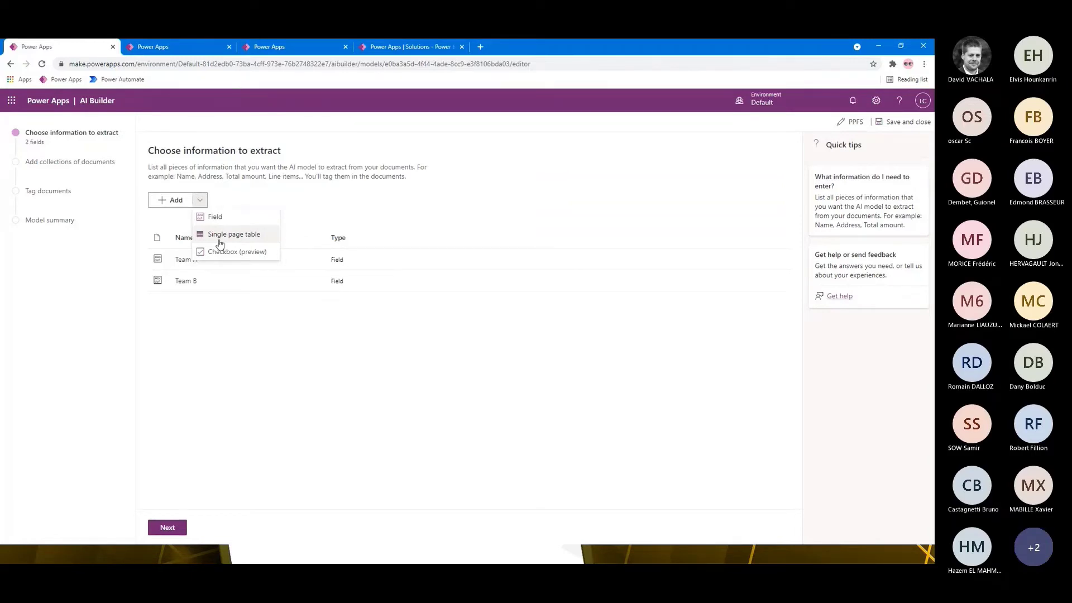
click(248, 329)
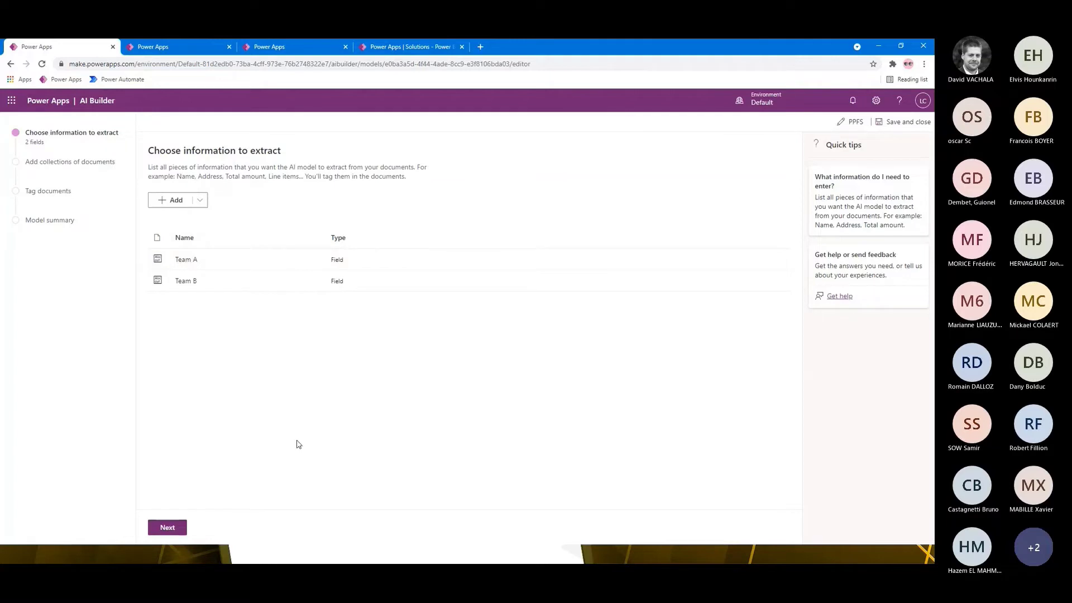
click(167, 527)
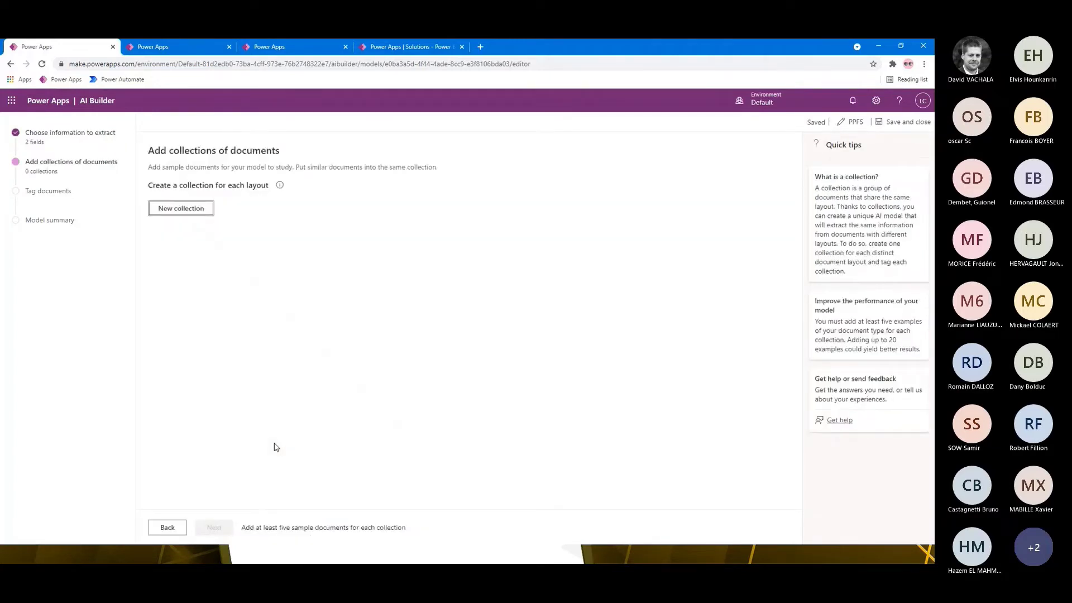
click(193, 220)
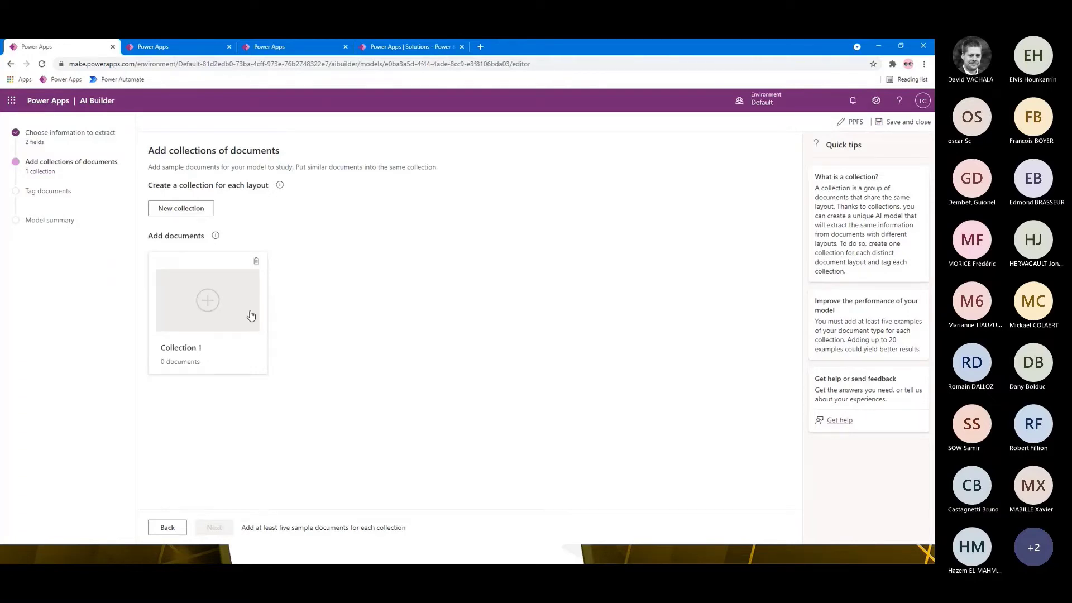
Upload all seven match sheet PDFs from the local Feuilles de matchs folder into Collection 1.
click(215, 307)
click(747, 357)
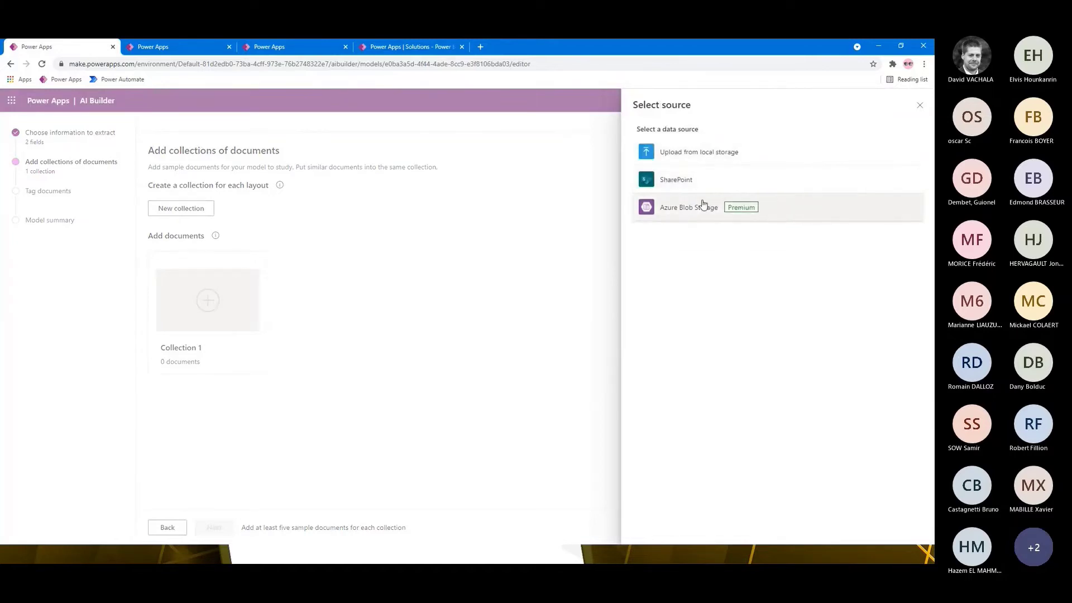
click(711, 160)
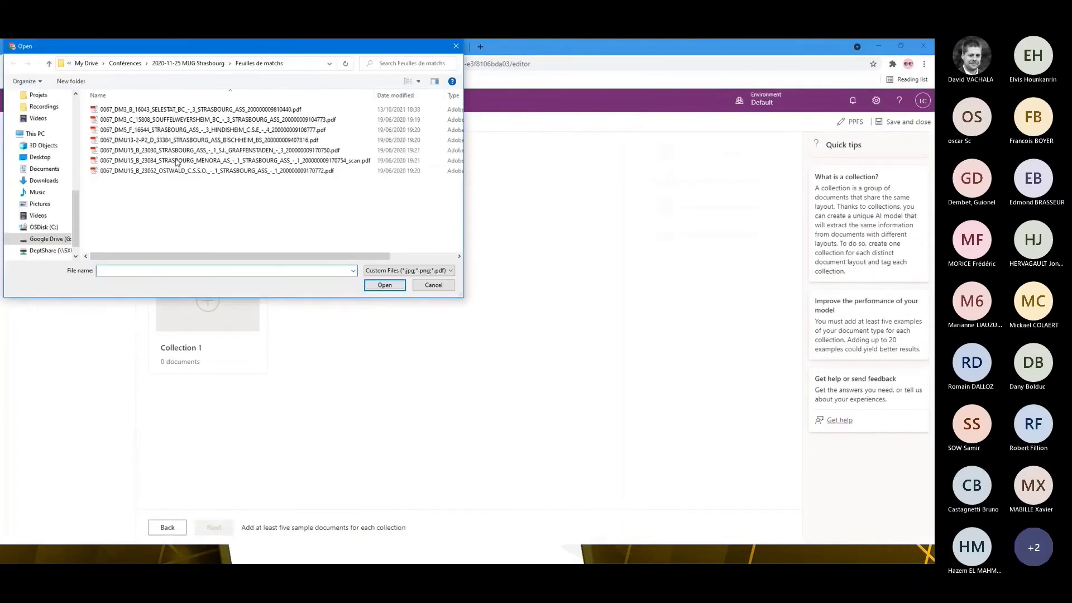
click(195, 110)
shift+click(168, 171)
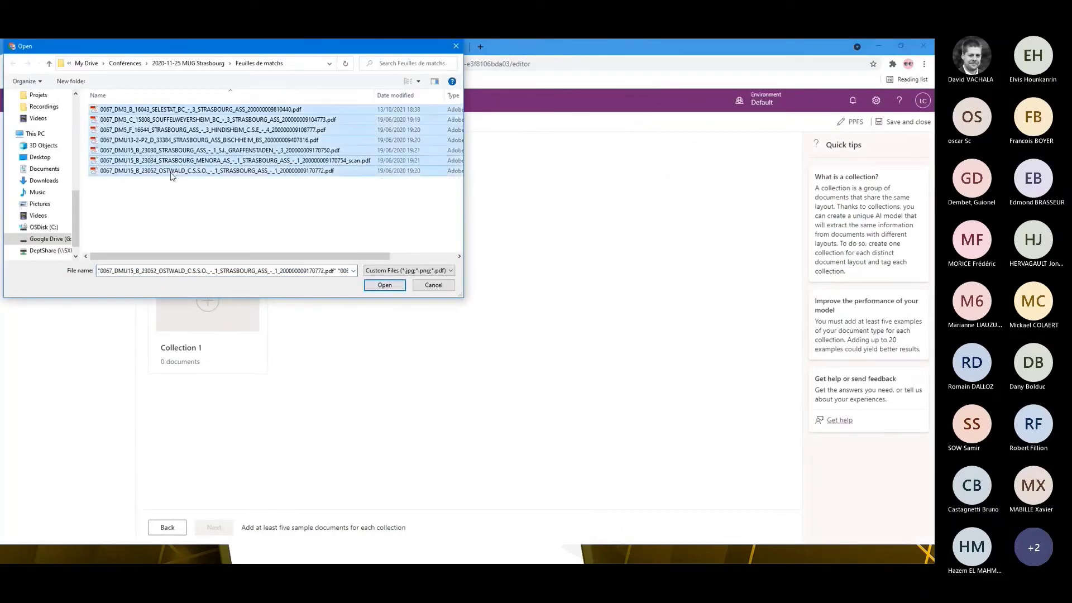
click(396, 284)
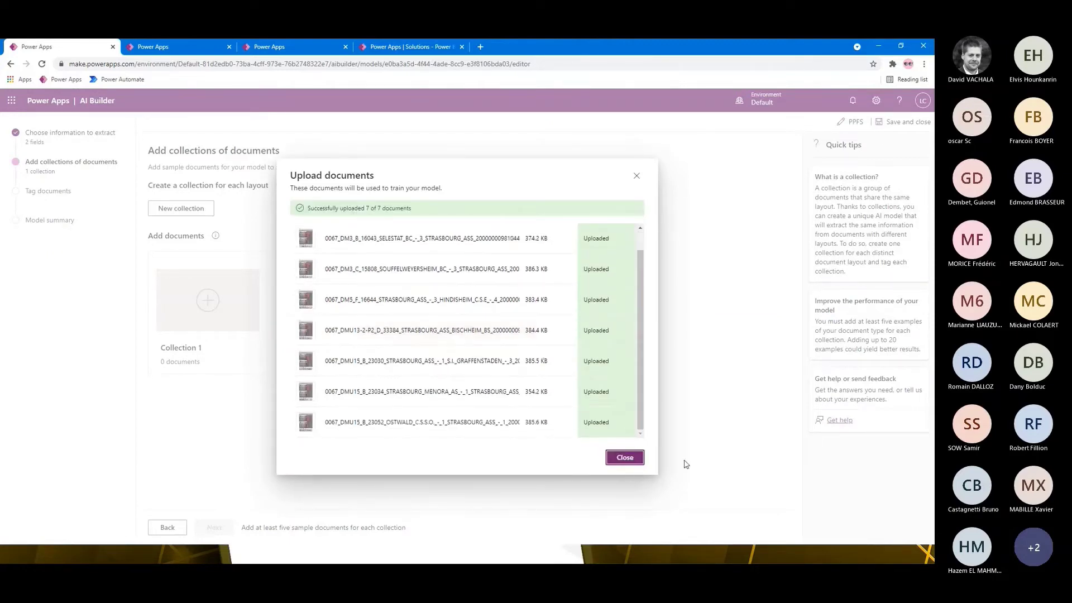
click(638, 459)
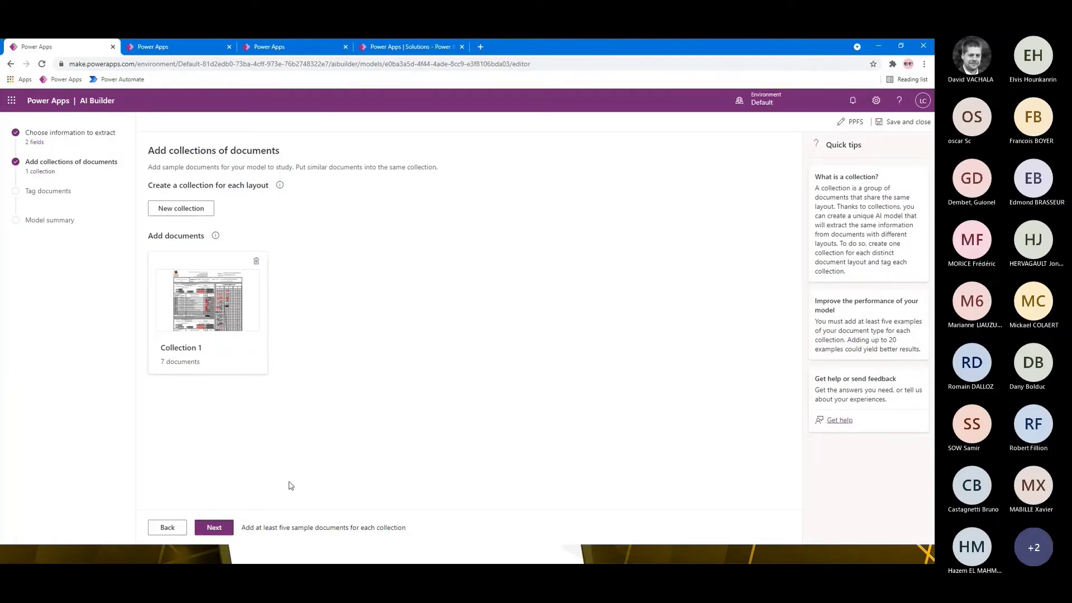
Proceed from the document collections to the document tagging stage.
click(219, 531)
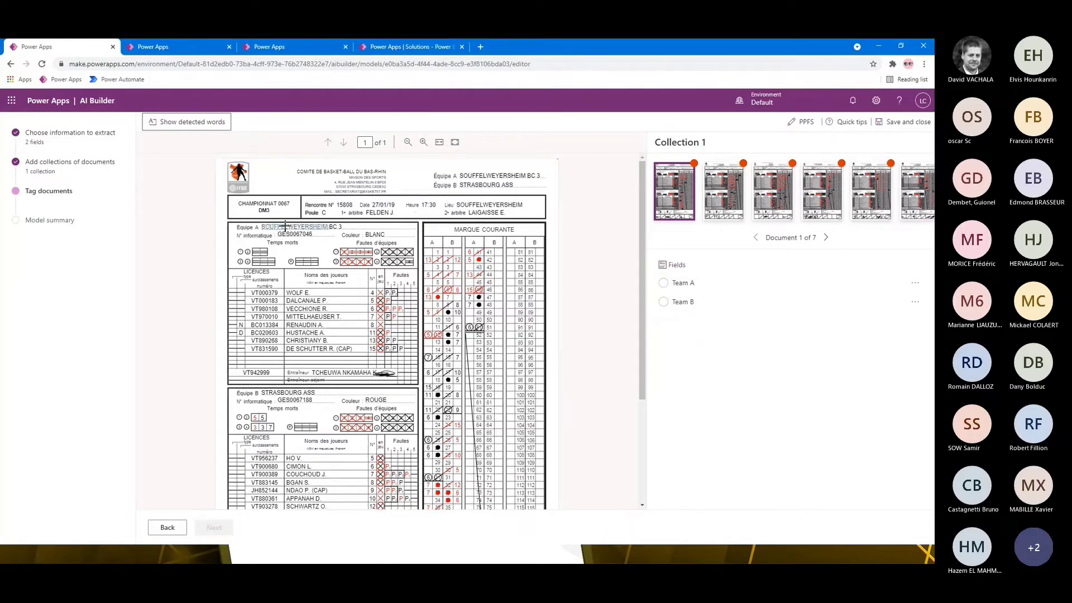
drag(262, 222, 346, 230)
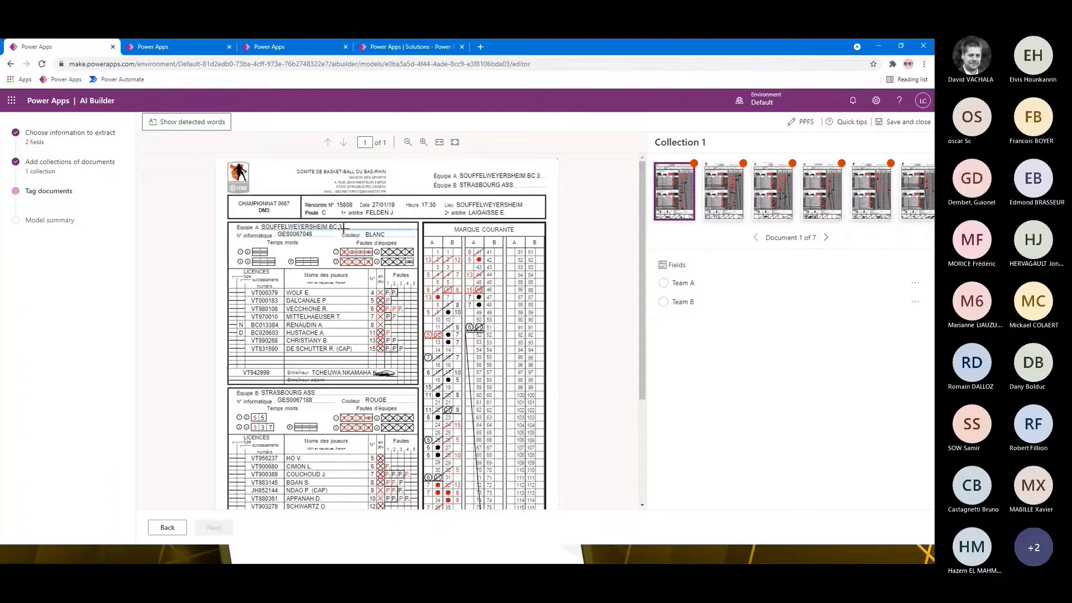
click(261, 222)
click(263, 226)
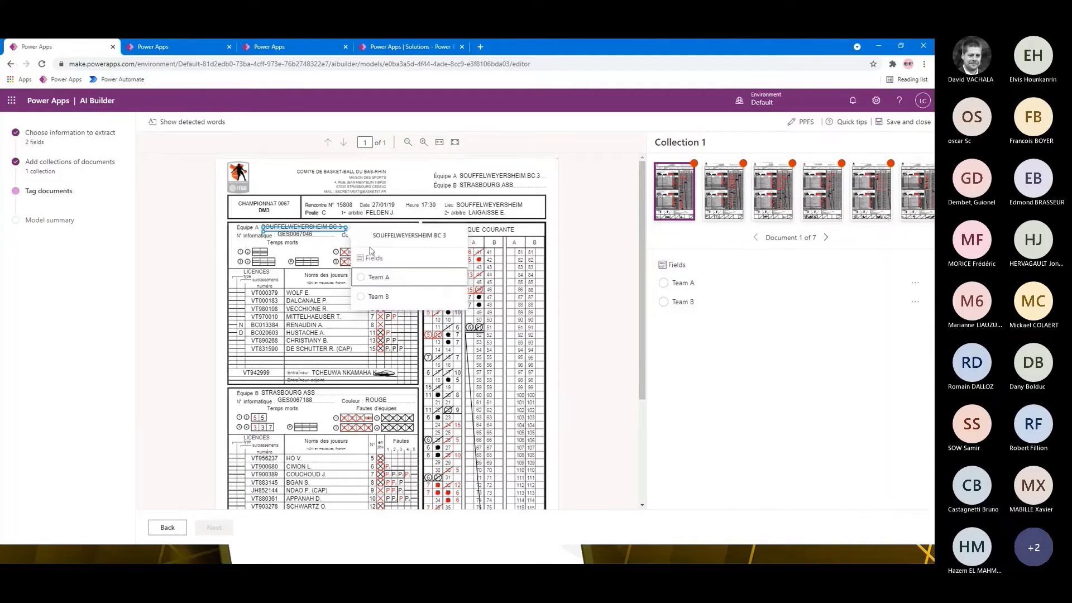
click(327, 237)
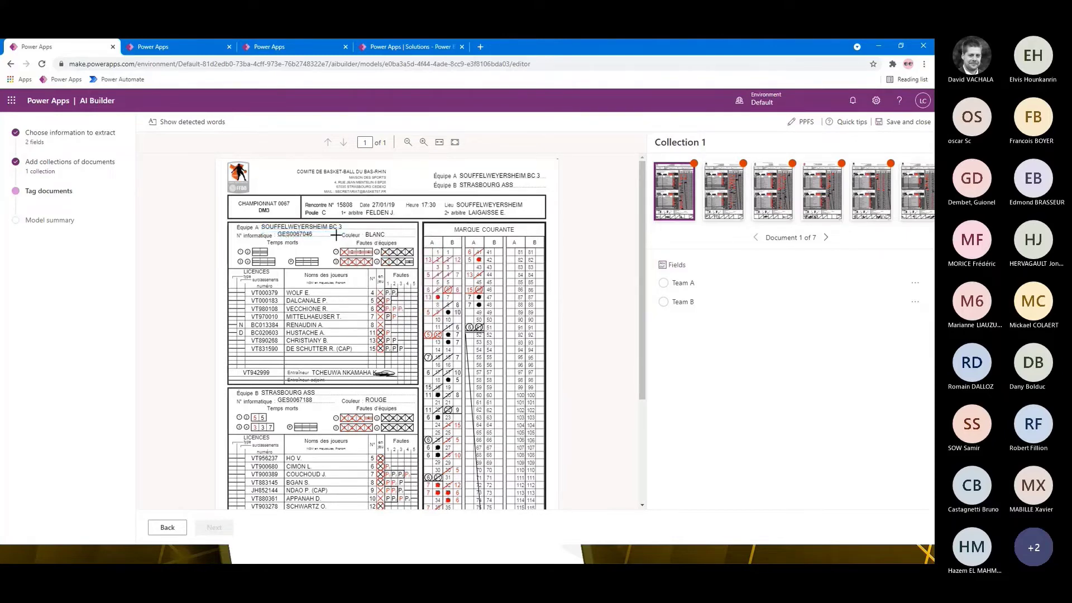
Tag the Équipe A name SOUFFELWEYERSHEIM BC 3 on the first match sheet as the Team A field.
key(ctrl+plus)
key(ctrl+plus)
key(ctrl+plus)
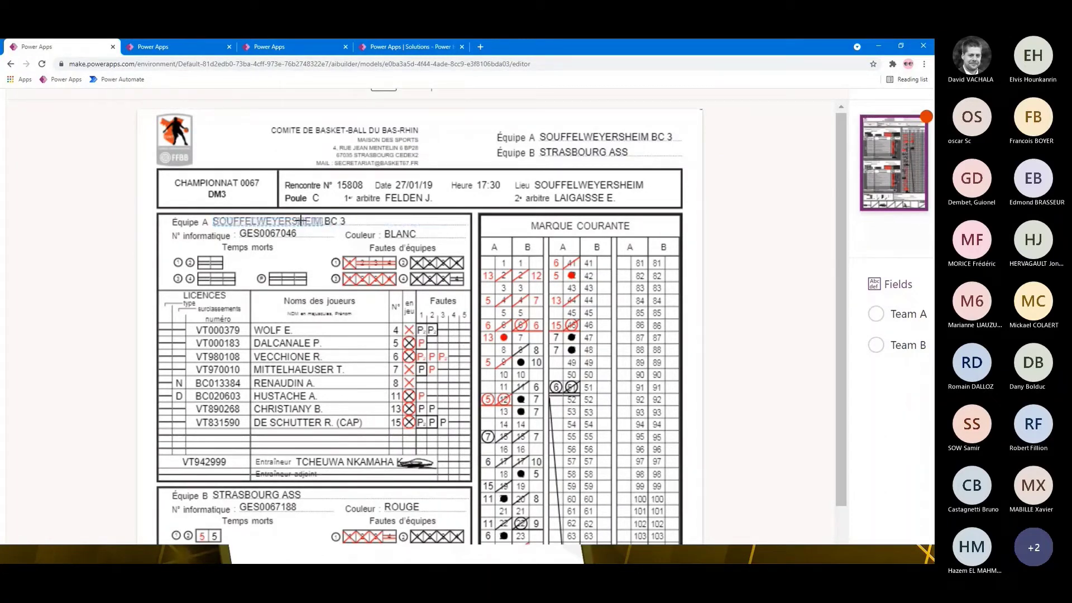
drag(211, 217, 357, 225)
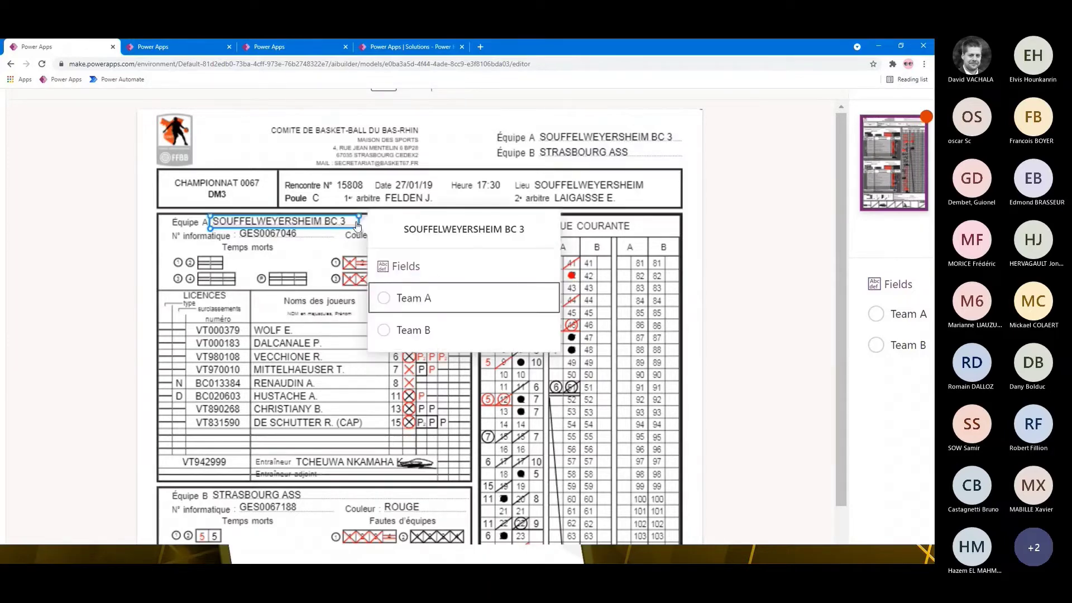
click(414, 298)
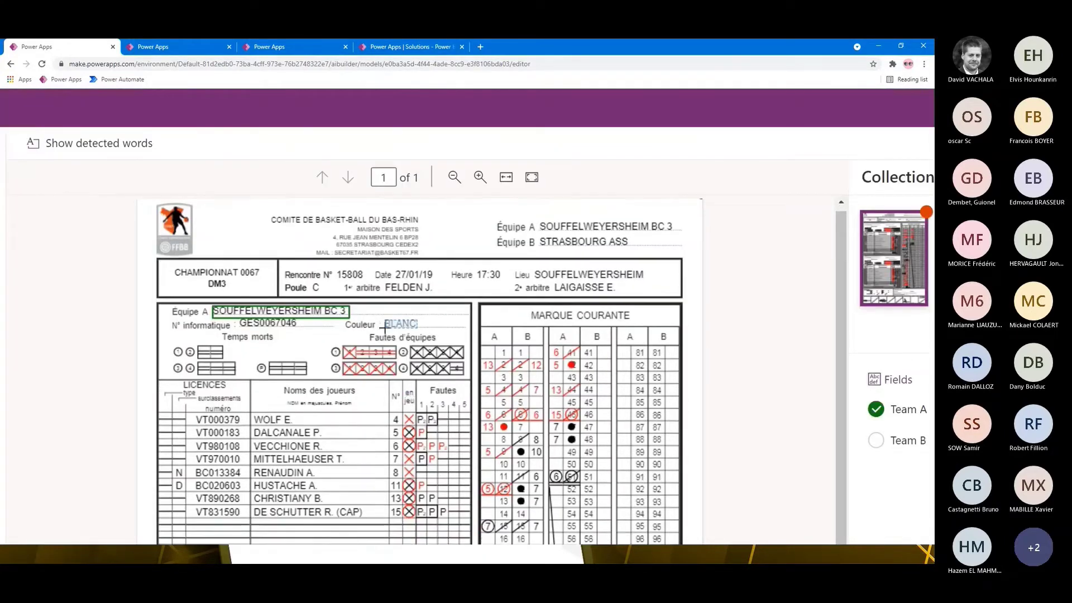
Tag the Équipe B name STRASBOURG ASS as the Team B field, and move on to the second match sheet.
scroll(386, 329, down, 3)
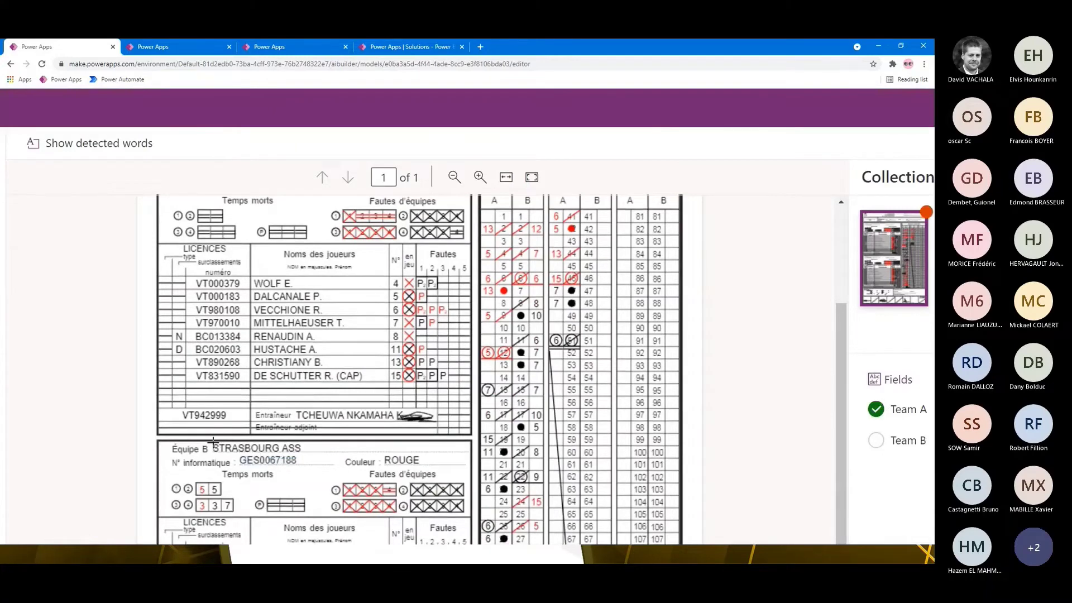
drag(213, 443, 316, 459)
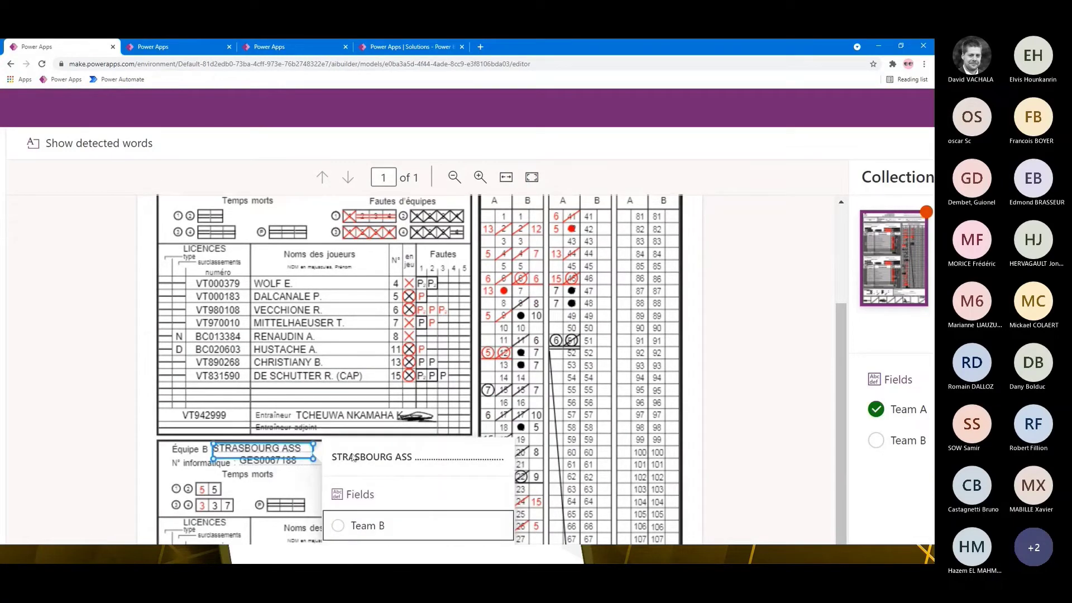
click(360, 525)
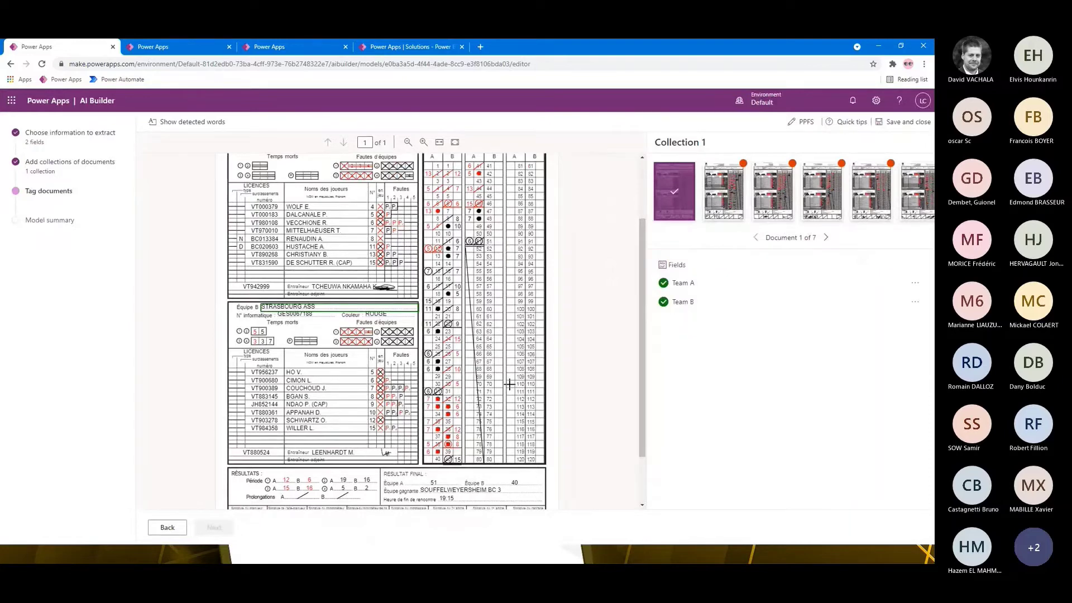
scroll(358, 401, up, 2)
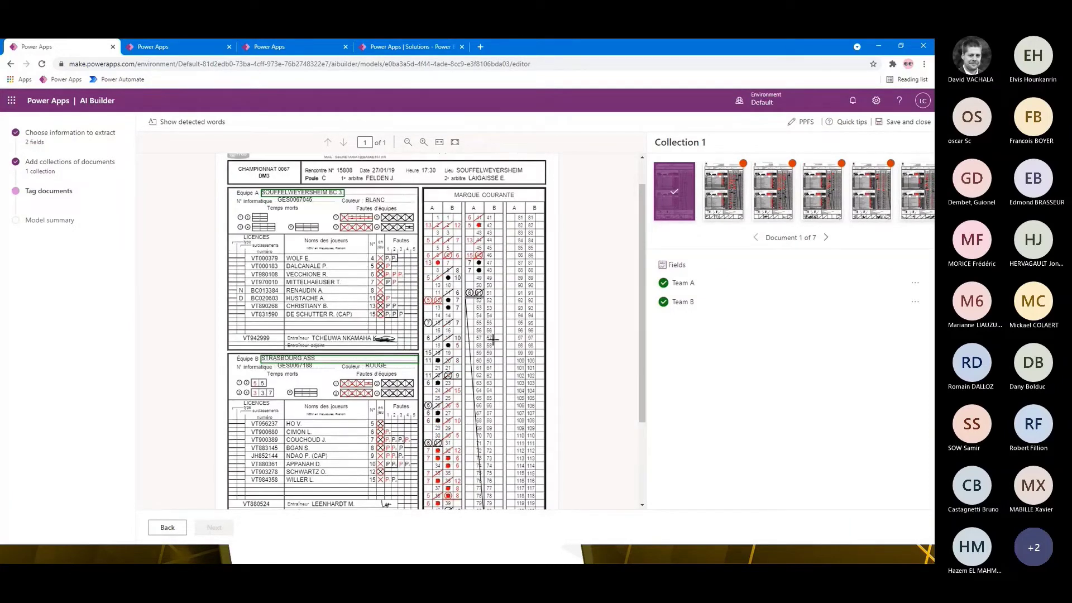
click(824, 245)
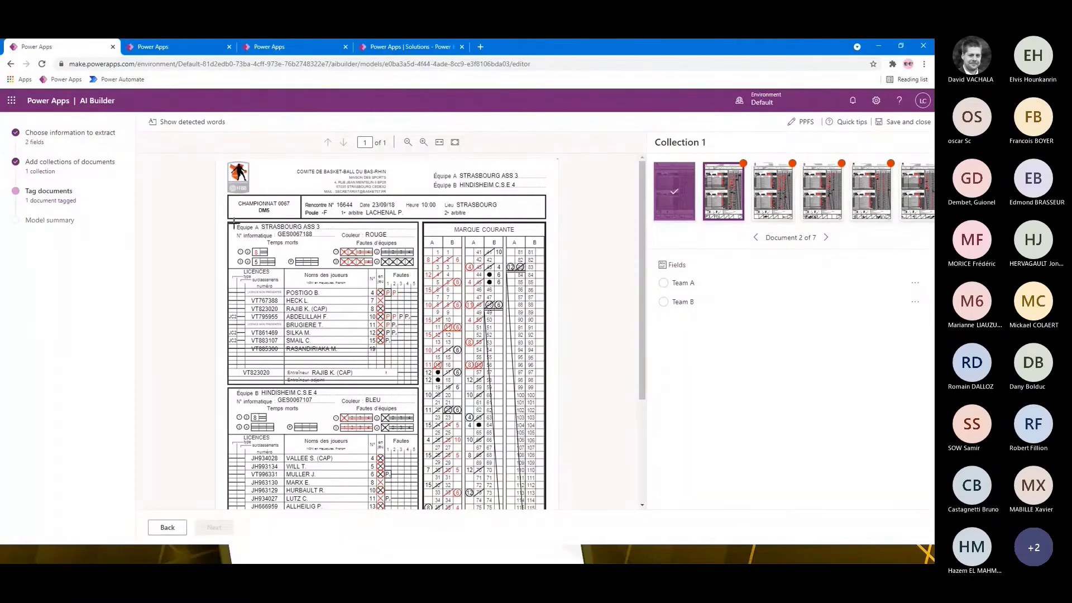
scroll(197, 382, down, 1)
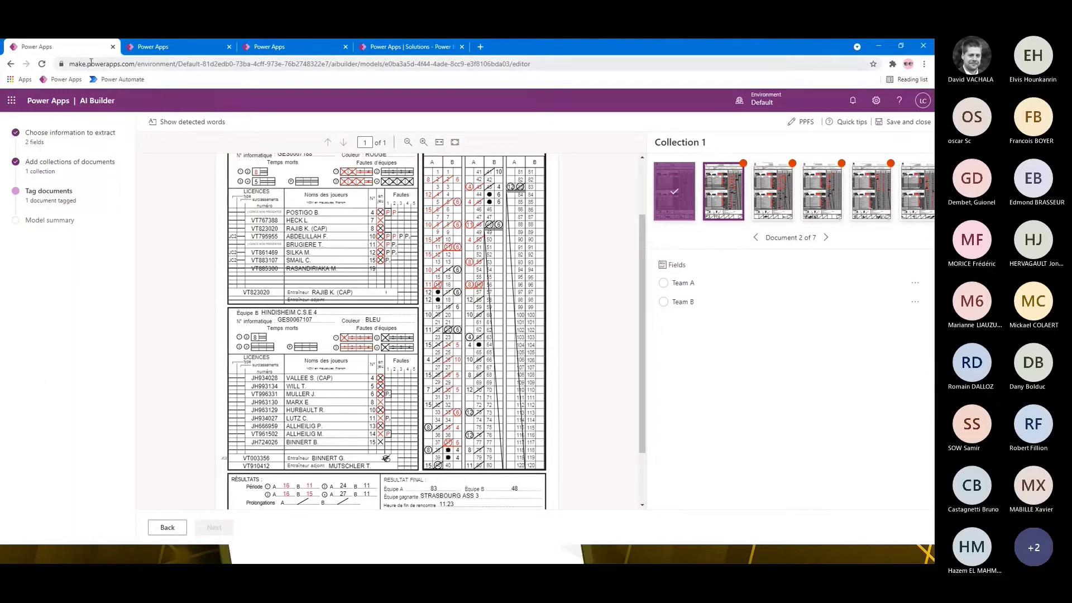
Switch to the other model editor tab, go to the AI Builder models list and open the Game Sheet AI Model.
click(155, 47)
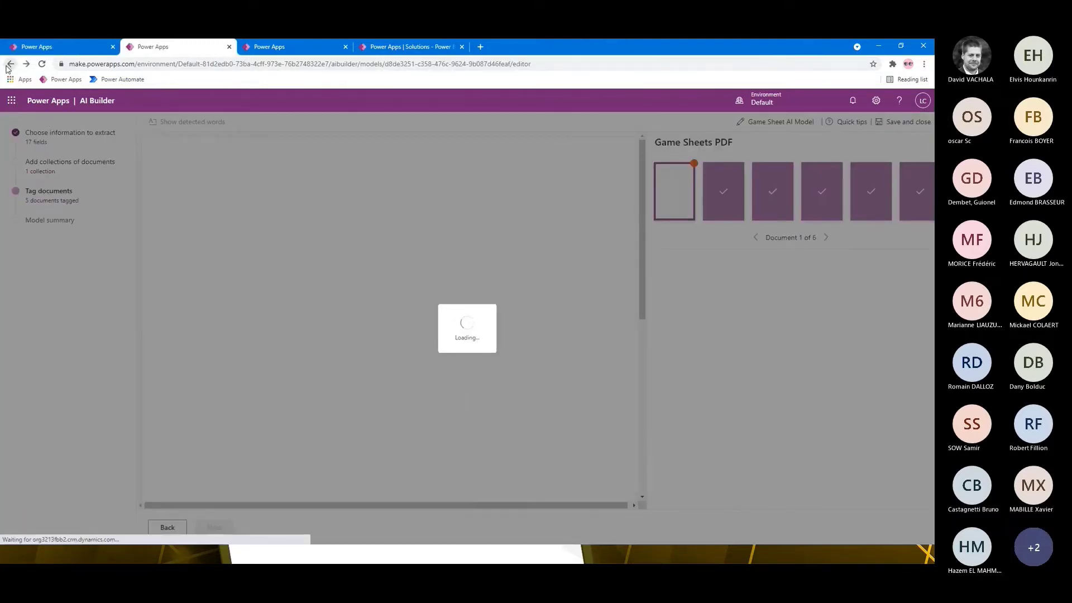
click(50, 82)
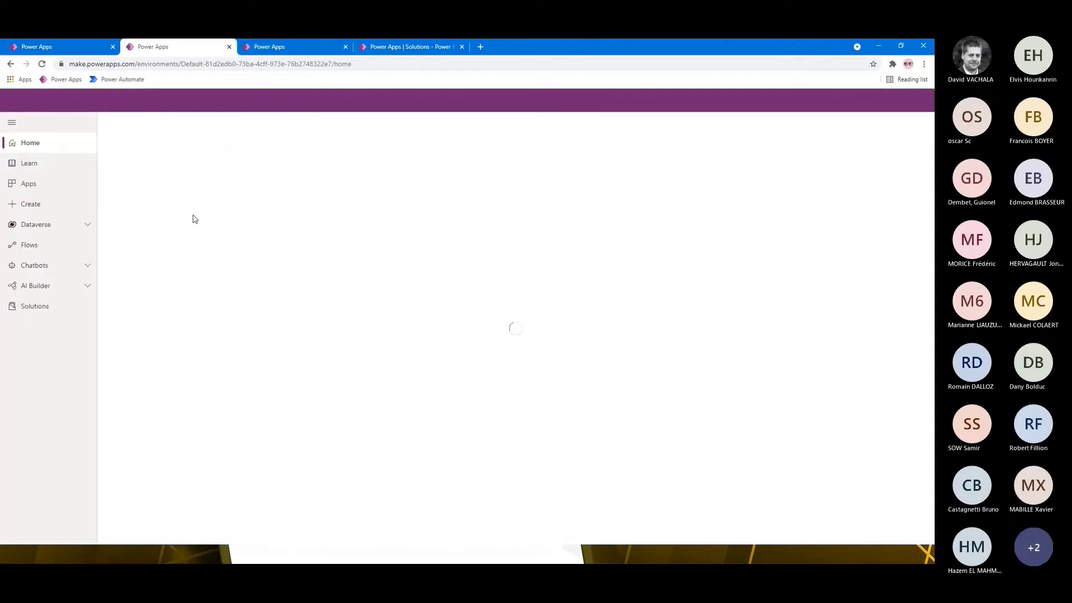
click(44, 286)
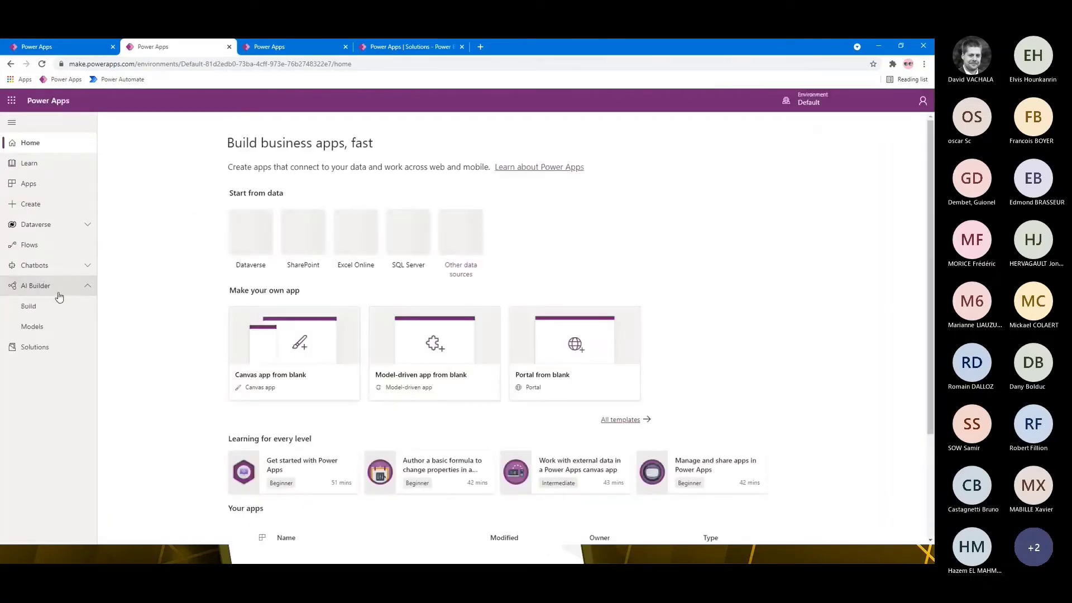
click(40, 327)
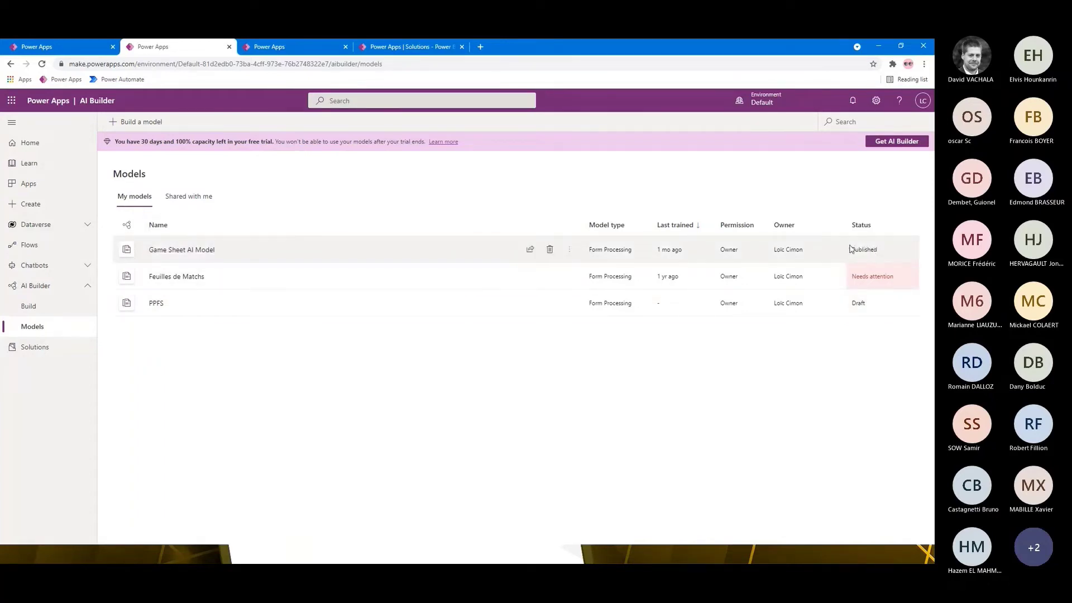
click(570, 251)
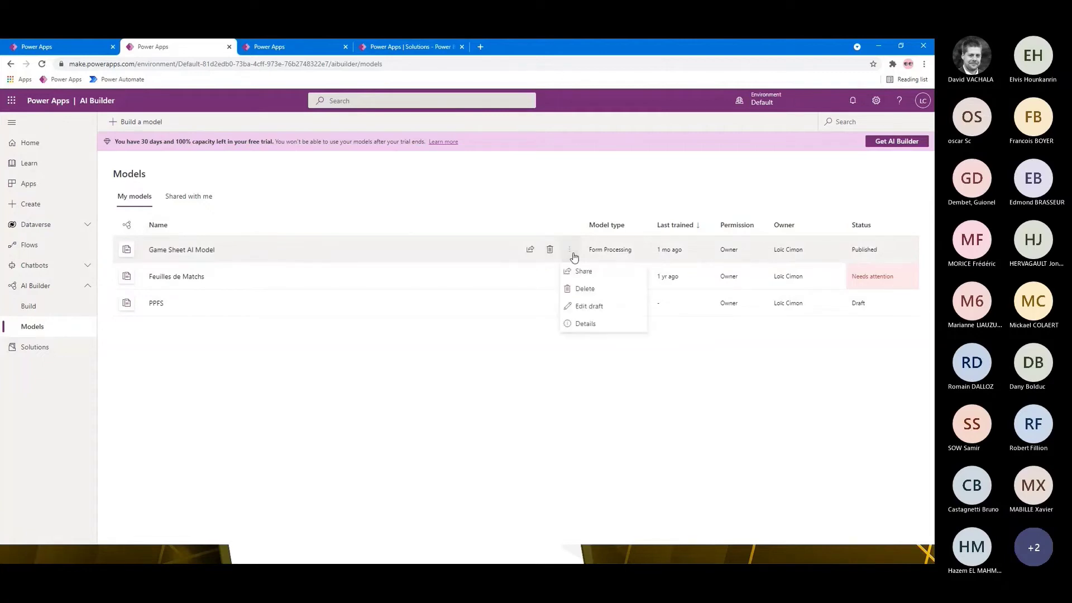
click(190, 250)
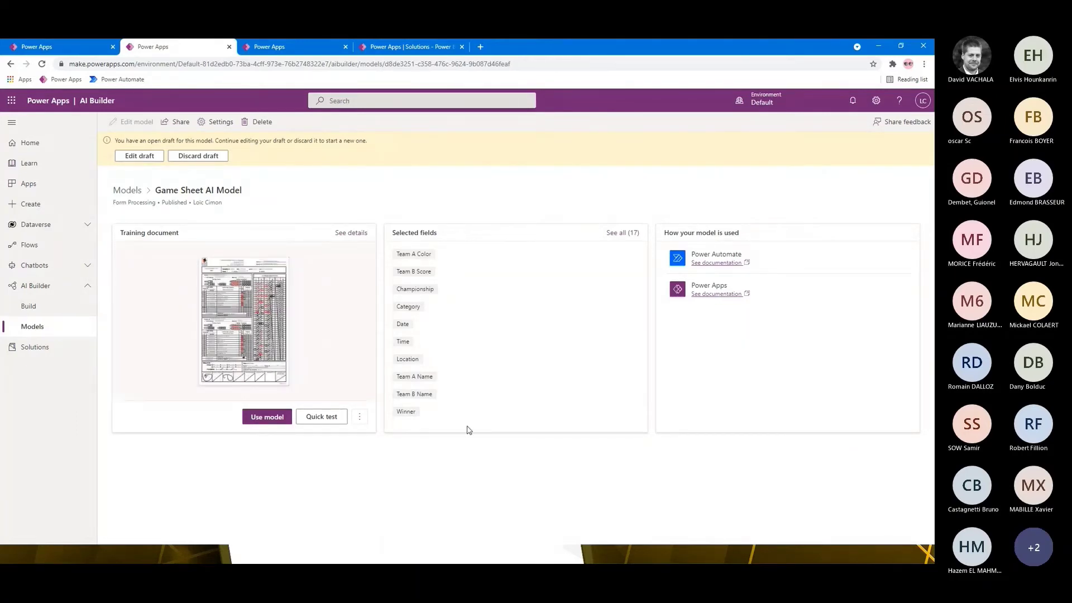
Run a quick test of the model on the local file 0067_DM3_C_15808_SOUFFELWEYERSHEIM_BC_-_3_STRASBOURG_ASS_200000009104773.pdf.
click(321, 418)
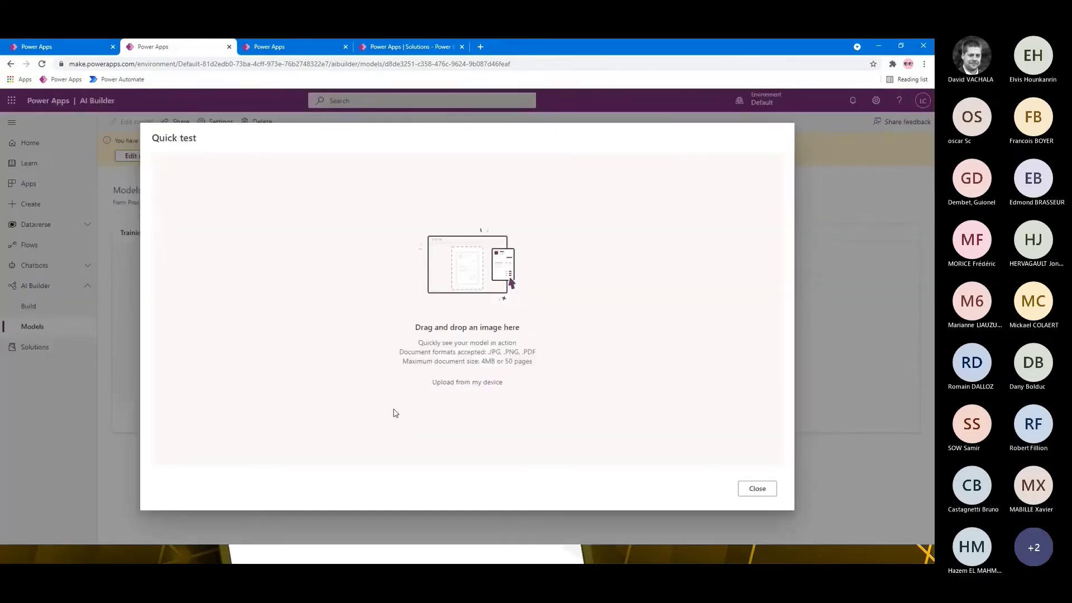
click(478, 384)
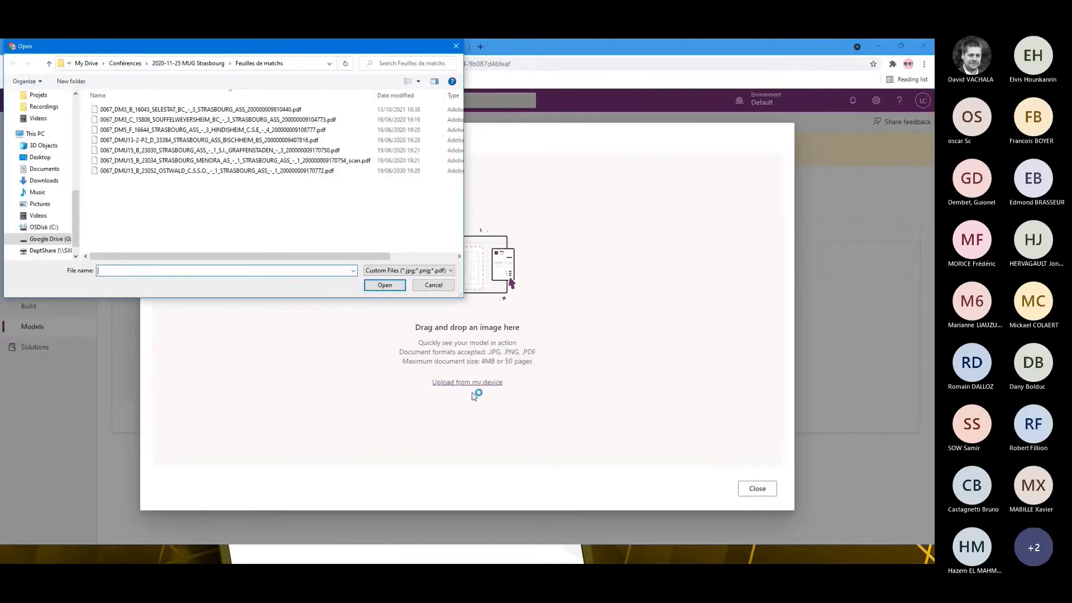
click(218, 119)
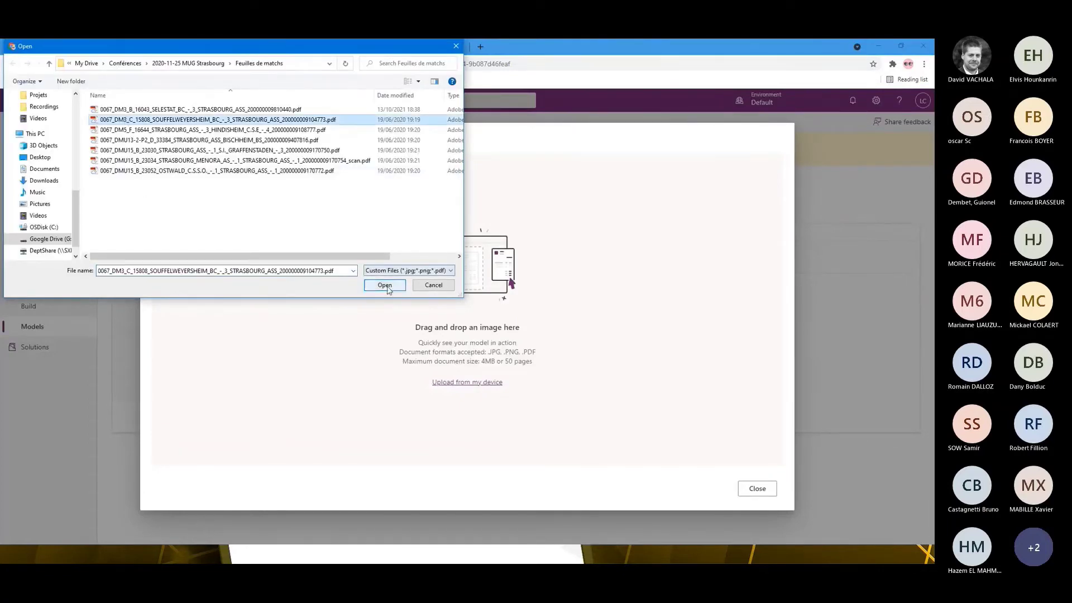
click(385, 285)
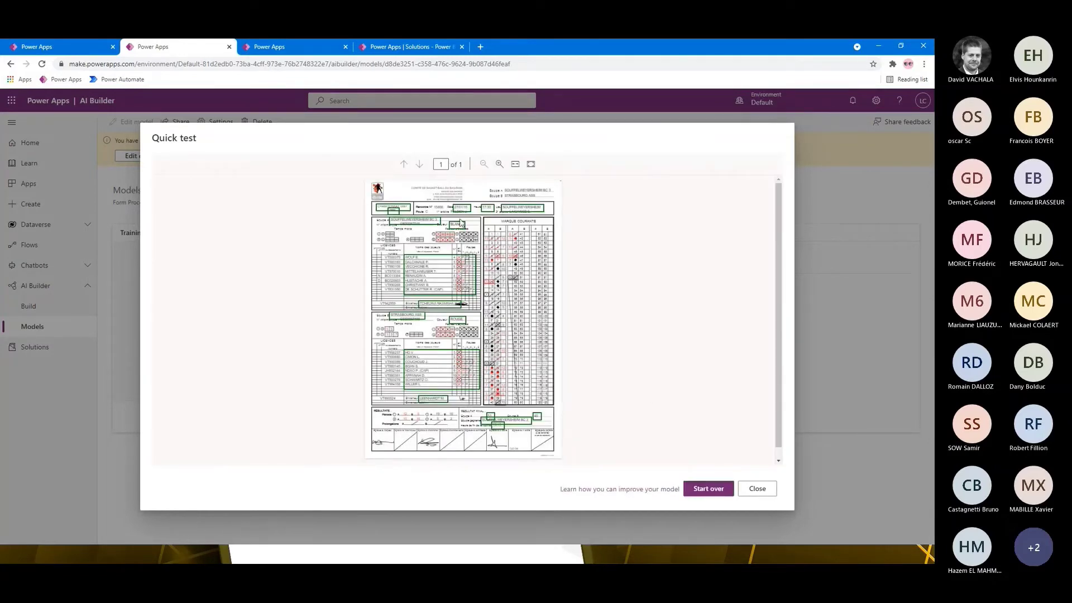
Examine the extracted values and confidence scores for Team A Color, Team A Players and Team B Players, then close the quick test.
mouse_move(419, 229)
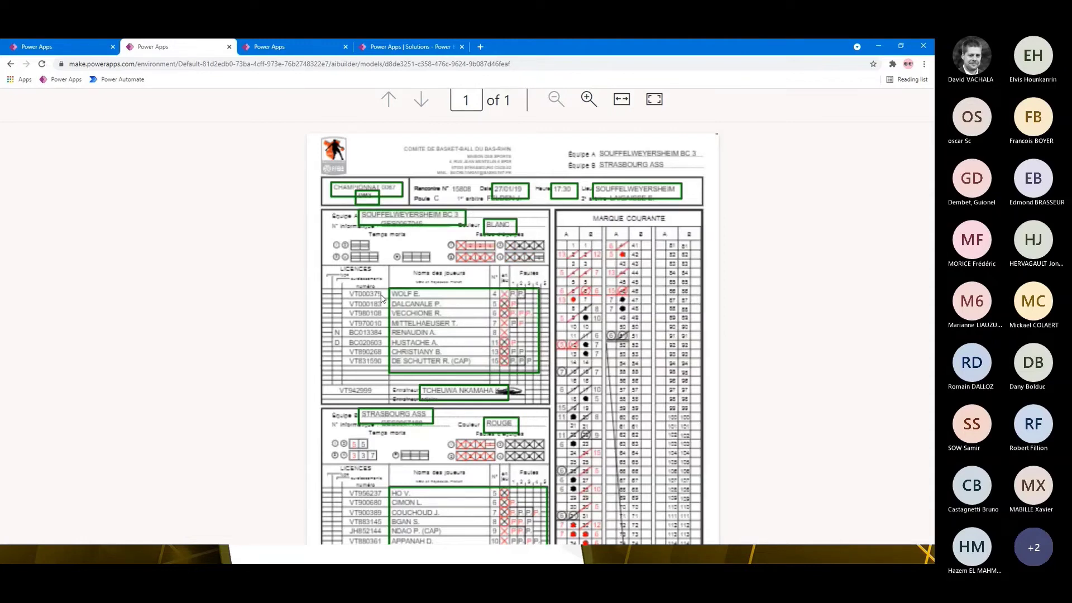
mouse_move(488, 235)
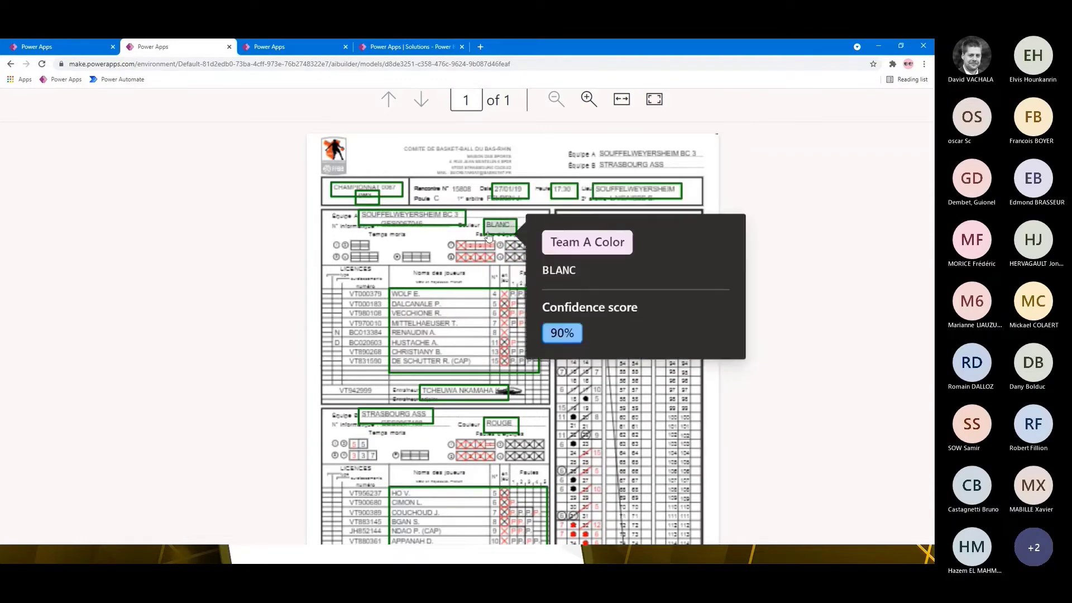
scroll(350, 305, down, 1)
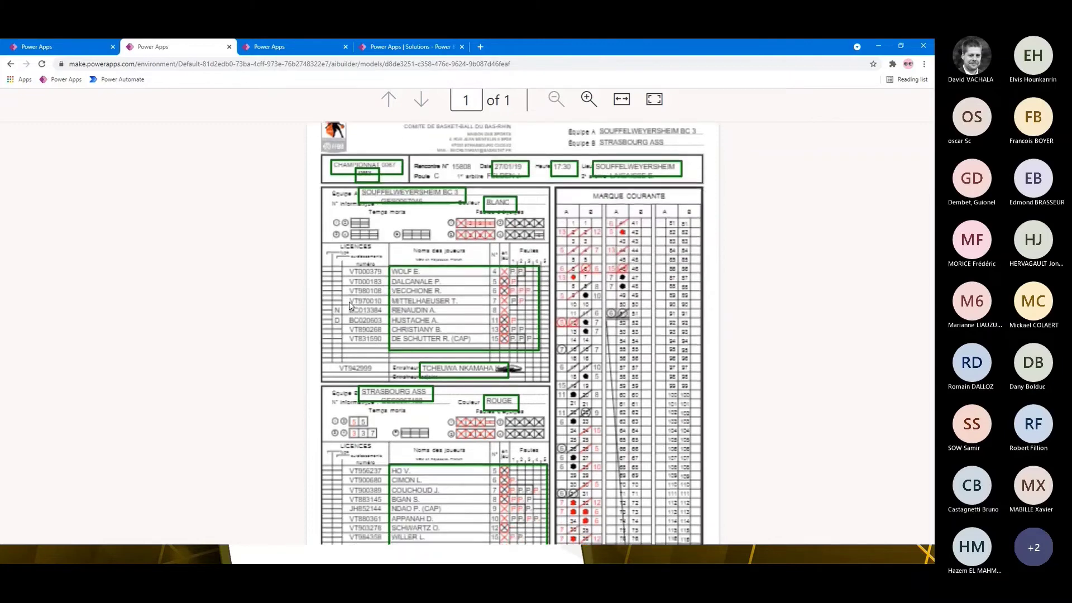
scroll(350, 306, down, 2)
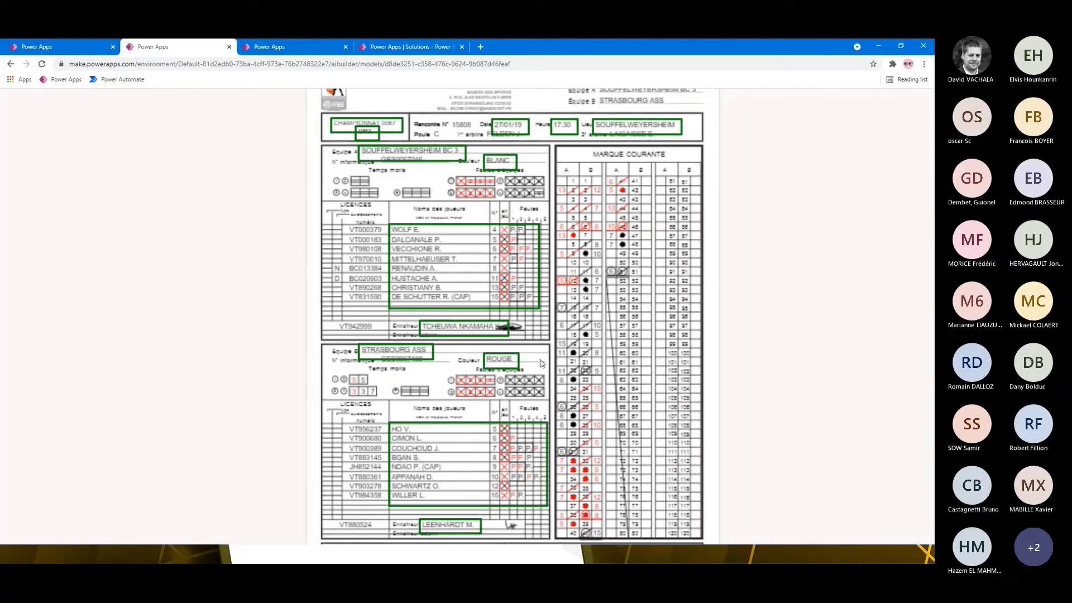
mouse_move(426, 297)
mouse_move(502, 272)
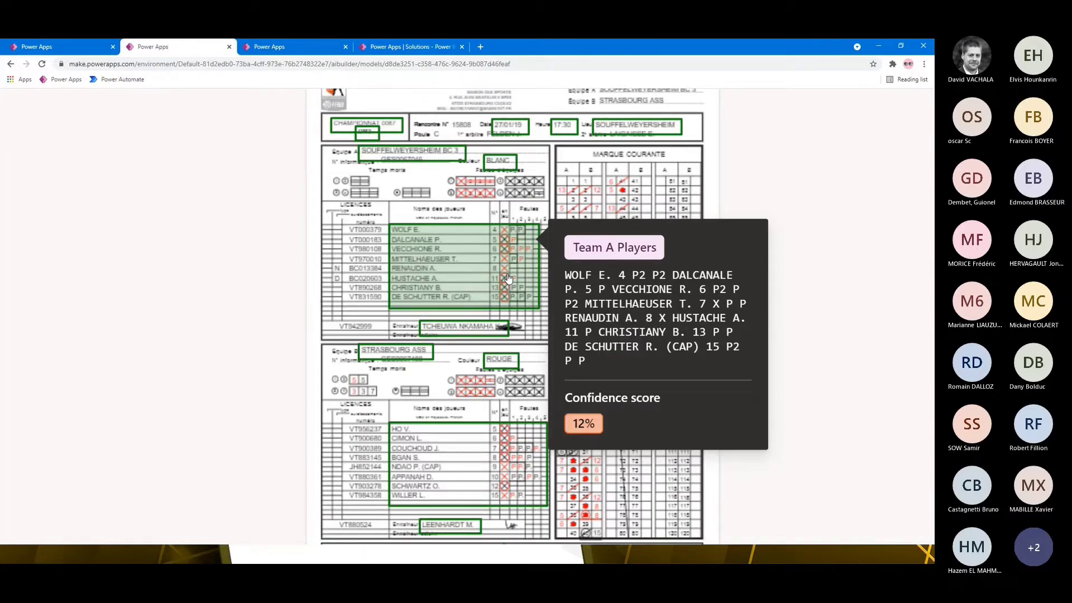
mouse_move(467, 473)
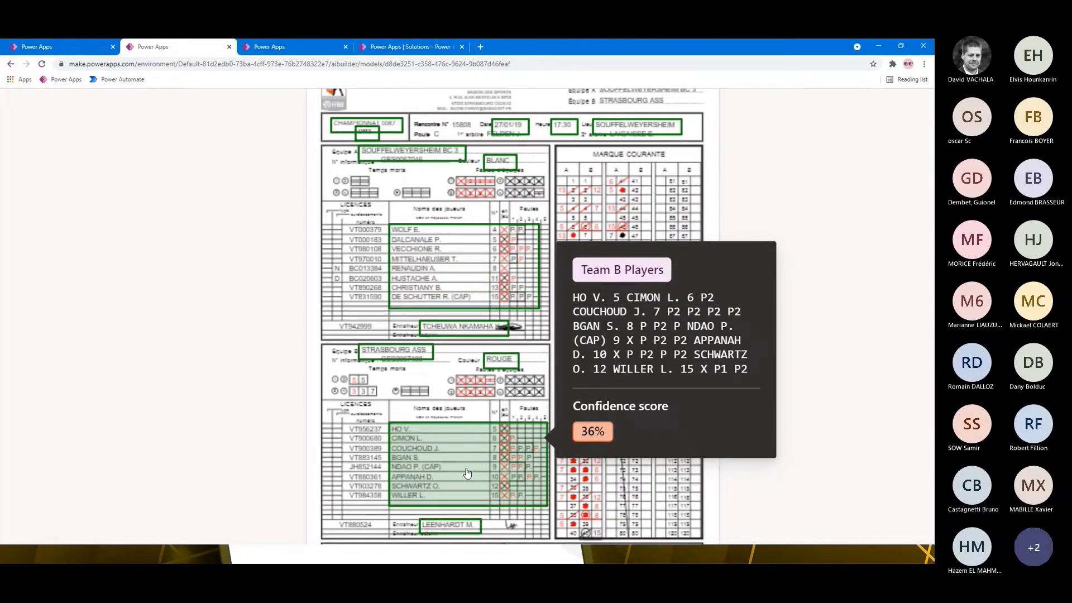
key(Escape)
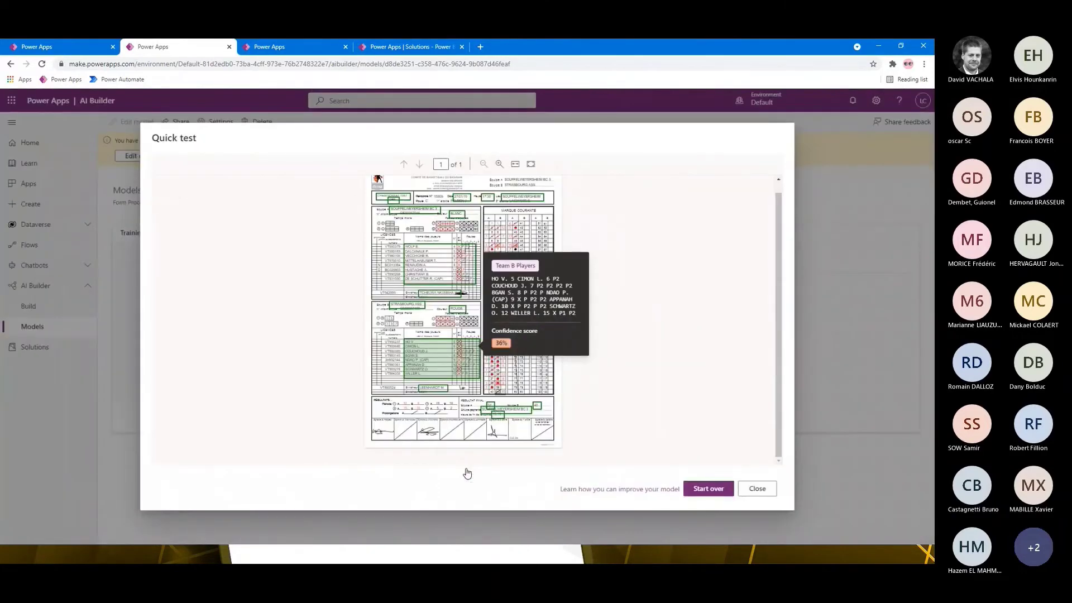
click(758, 489)
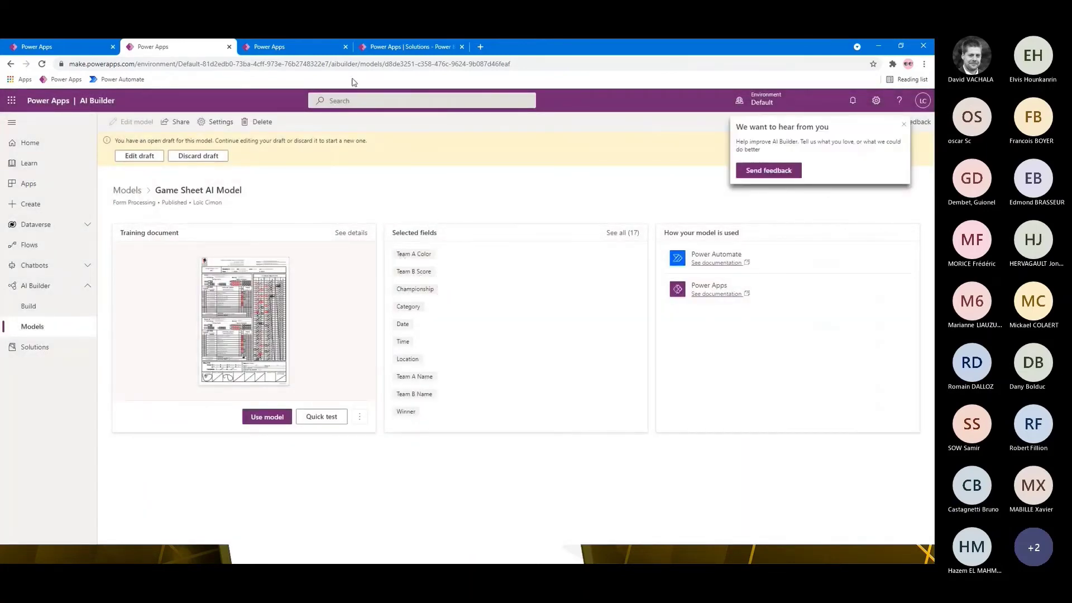
Switch to the Power Basket canvas app, exit its preview and open the Analyzer Screen for editing.
click(306, 51)
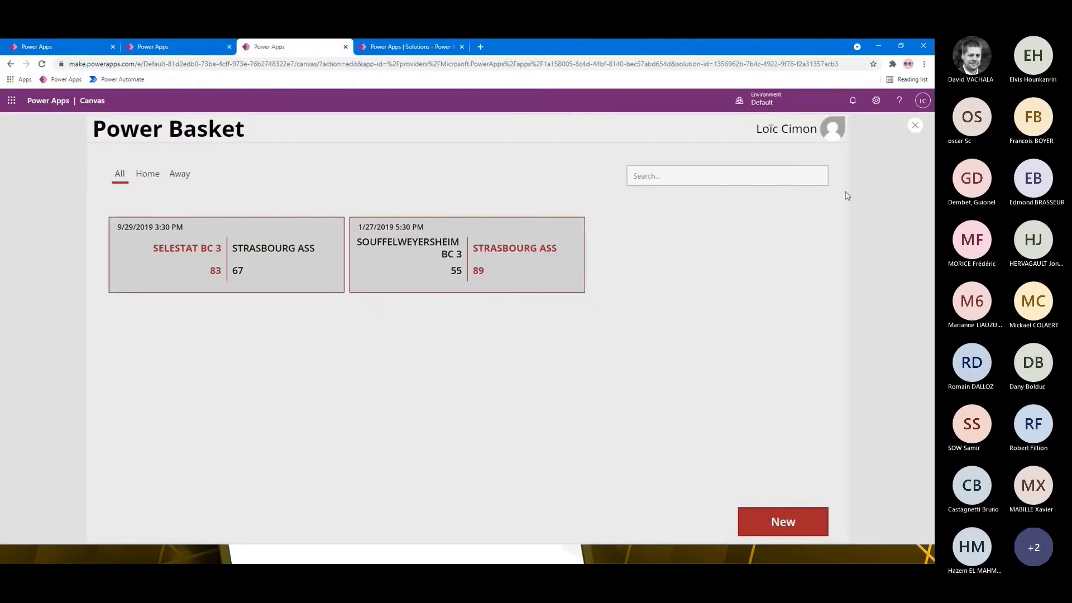
click(914, 125)
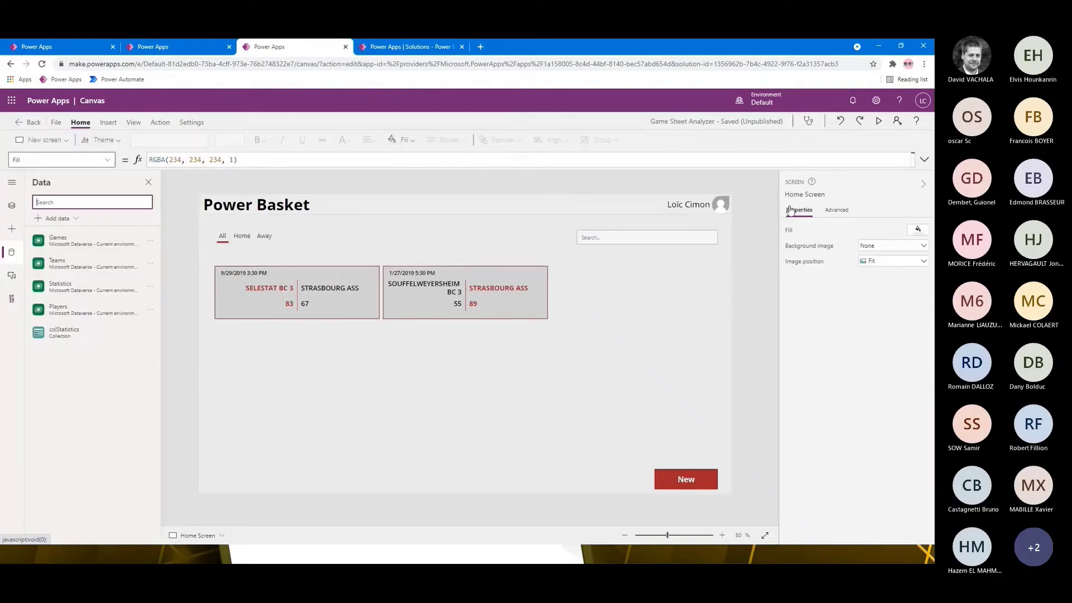
click(13, 205)
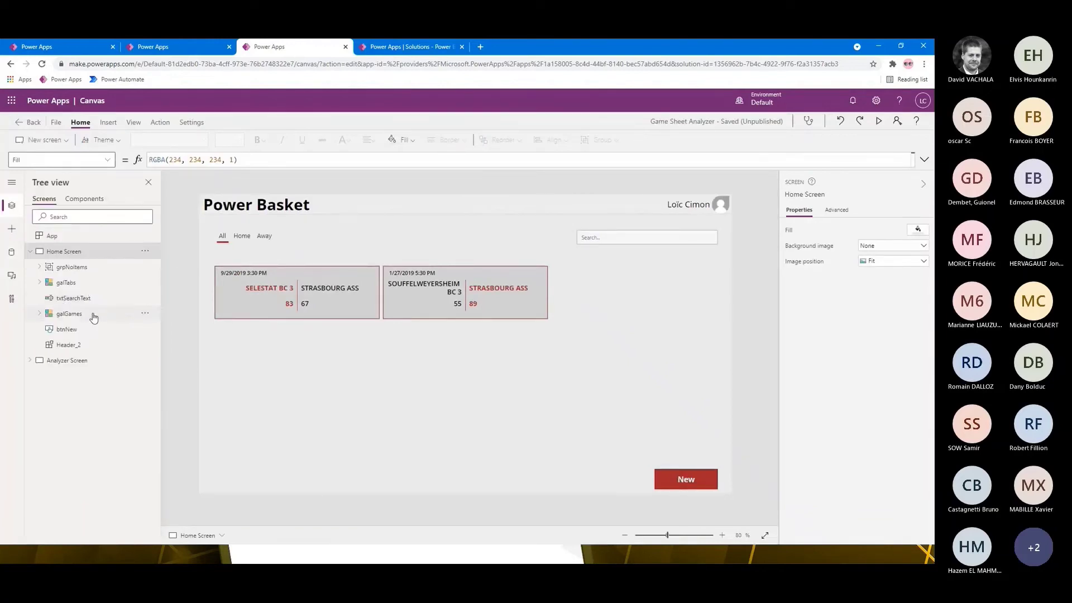
click(66, 361)
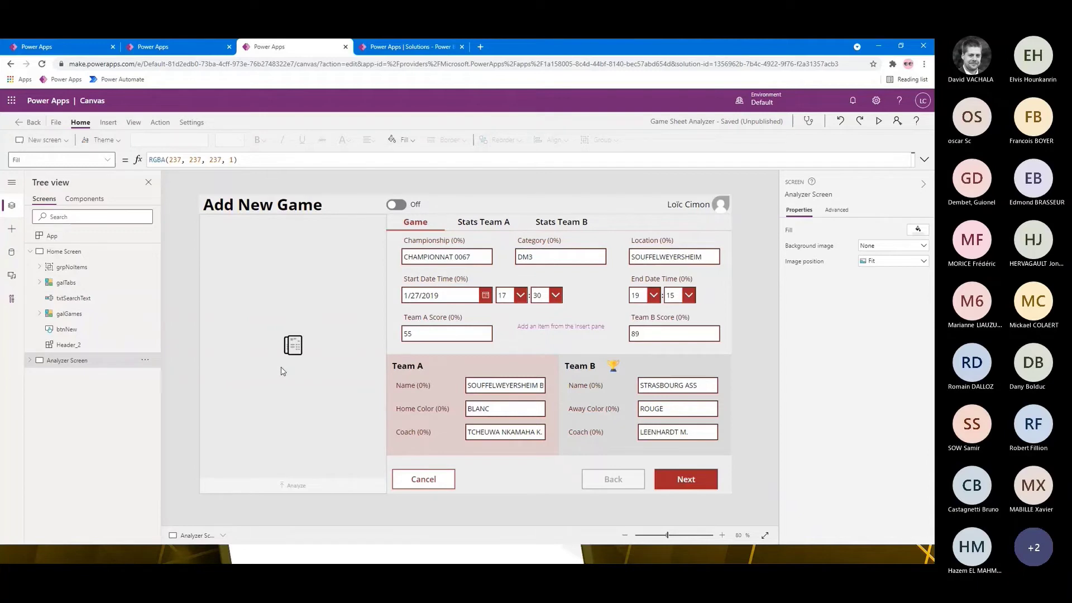
Check the AI Builder components available for insertion and the AI models selectable for the Analyzer Screen's form processor, keeping the current model.
click(112, 124)
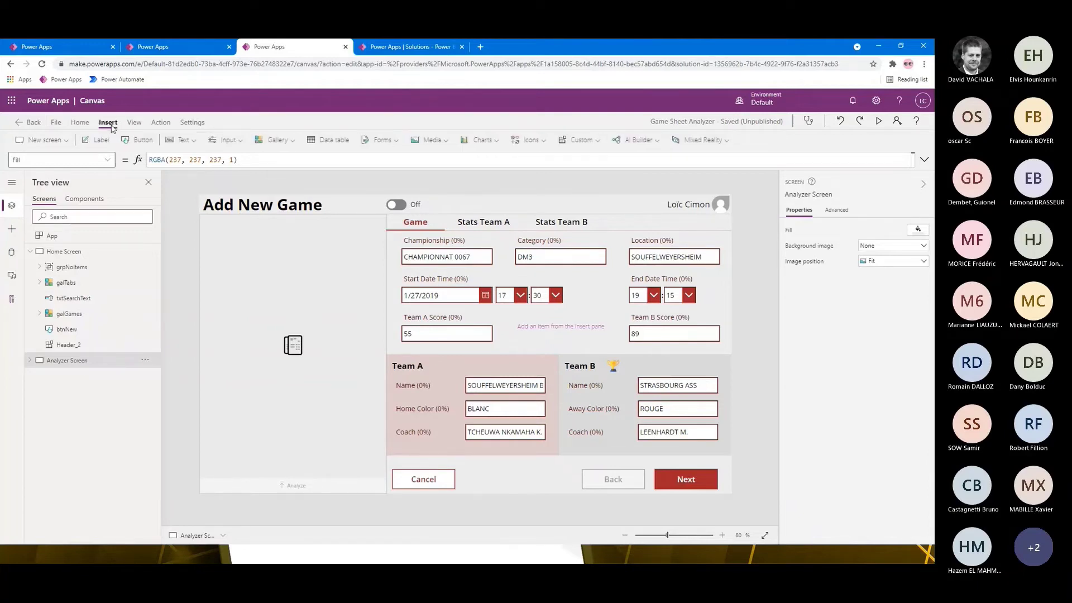
click(658, 142)
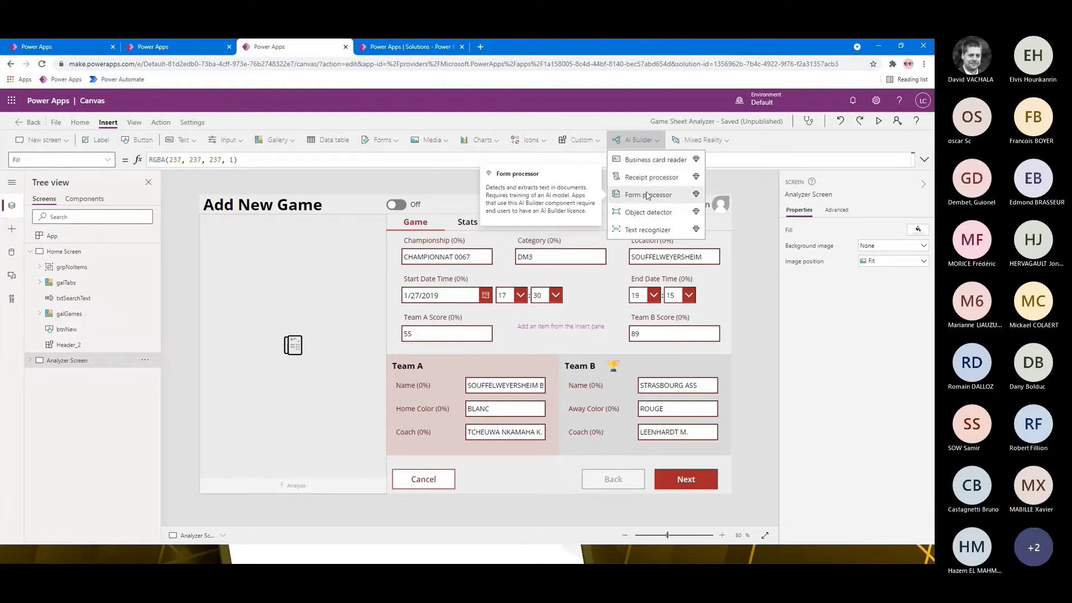
click(295, 286)
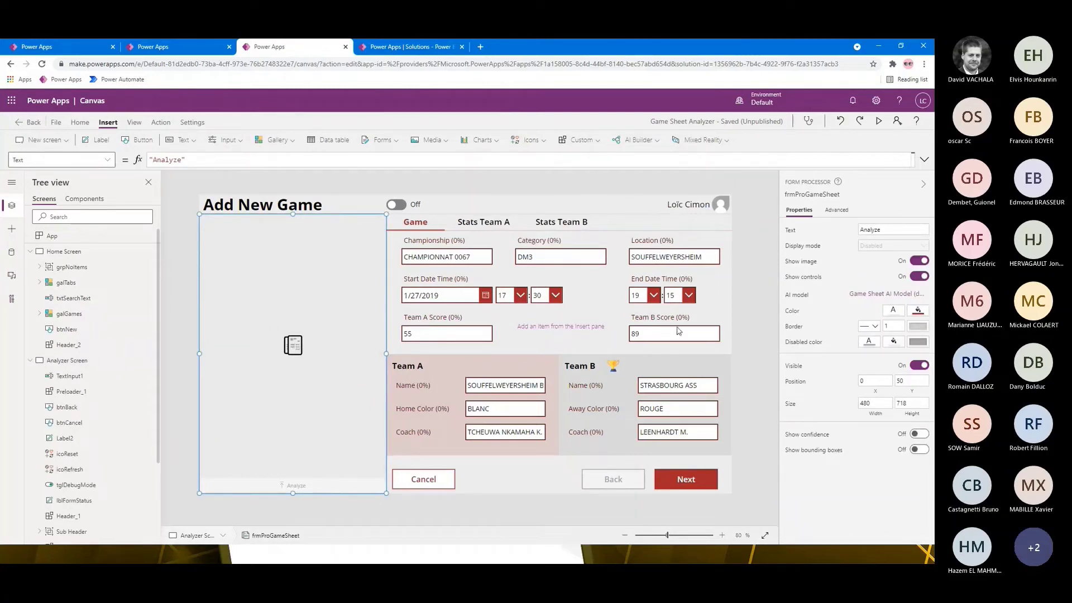
click(797, 298)
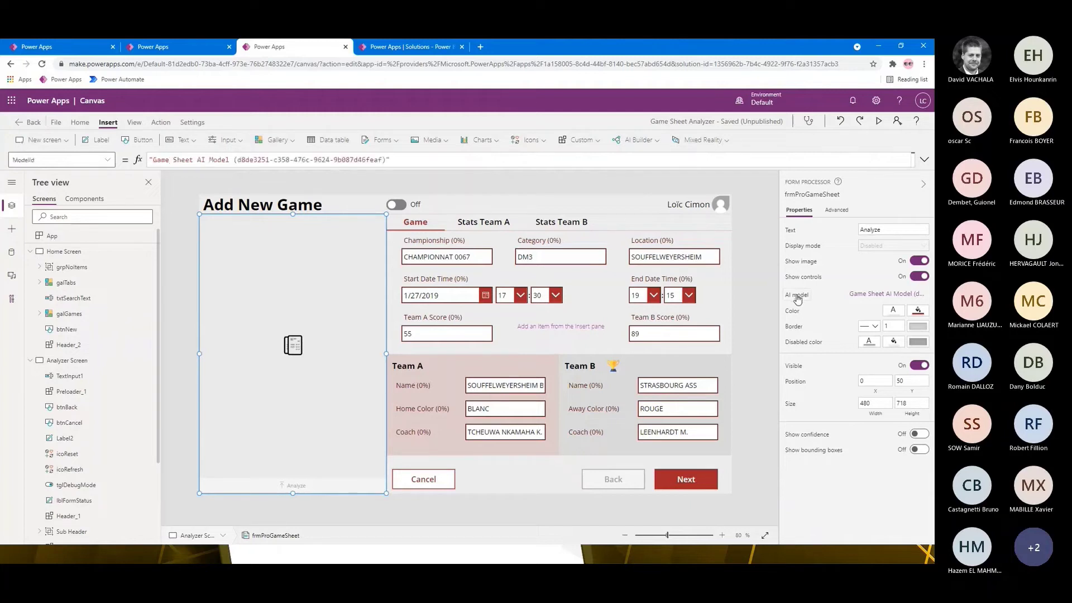
click(879, 298)
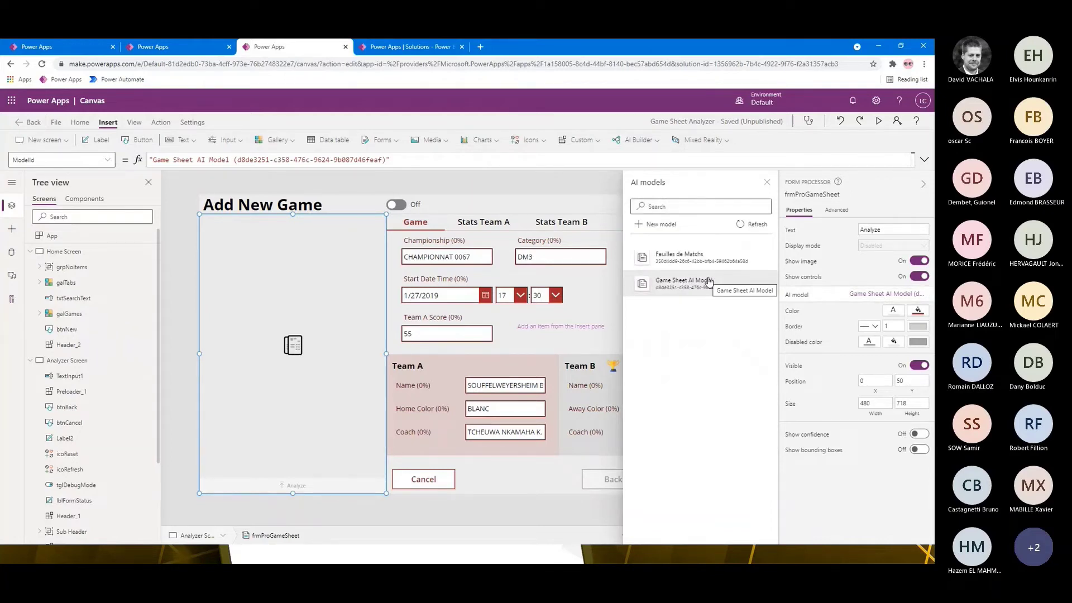
click(767, 183)
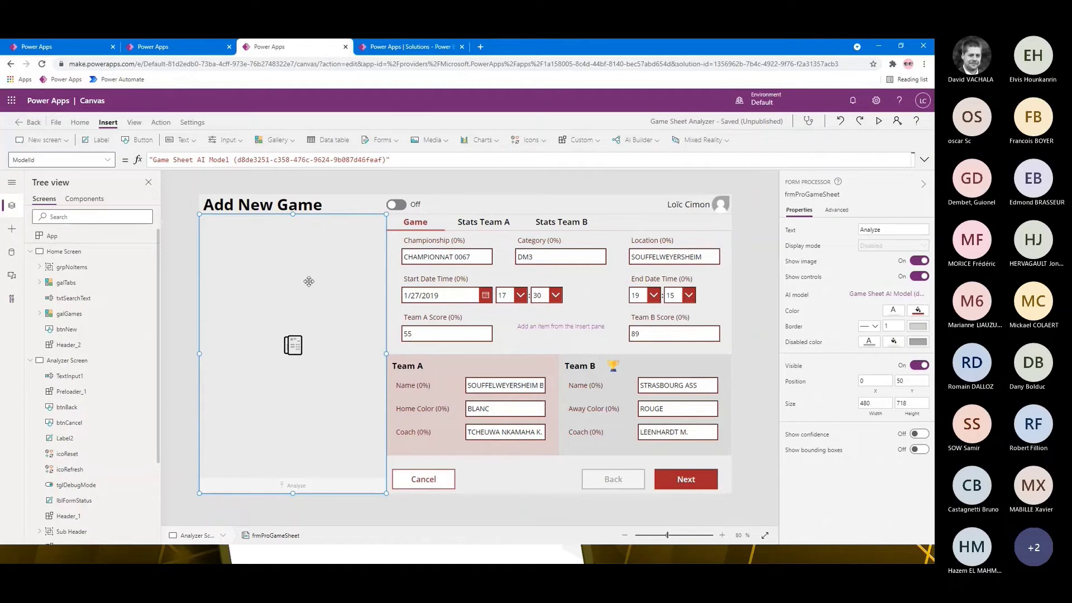
Show the form processor's OnChange formula and point out the Self.Results.'Team A Name' reference in the Team A lookup.
click(160, 122)
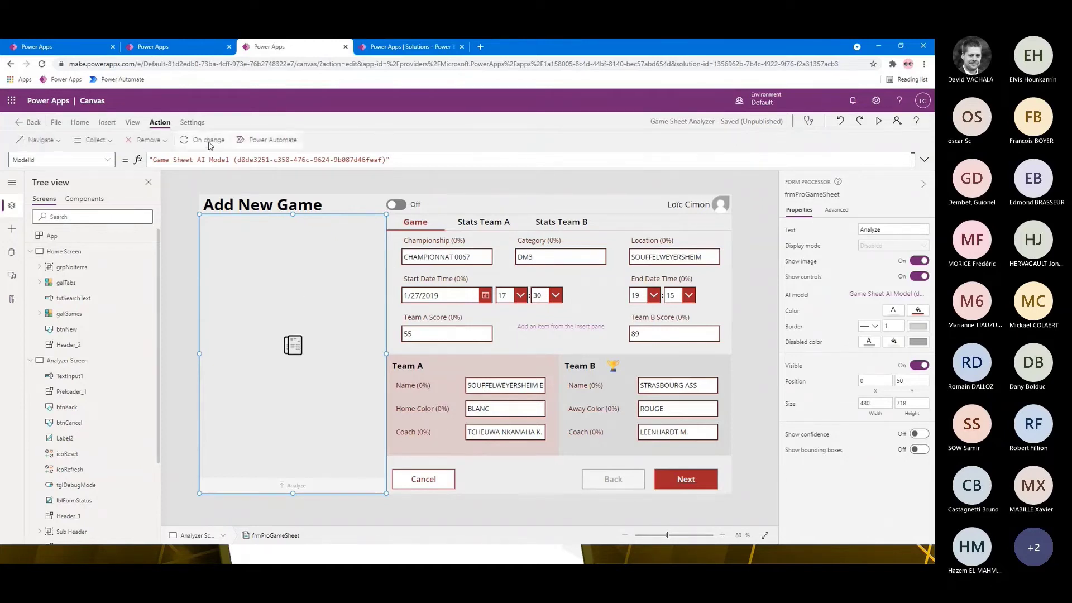
click(209, 140)
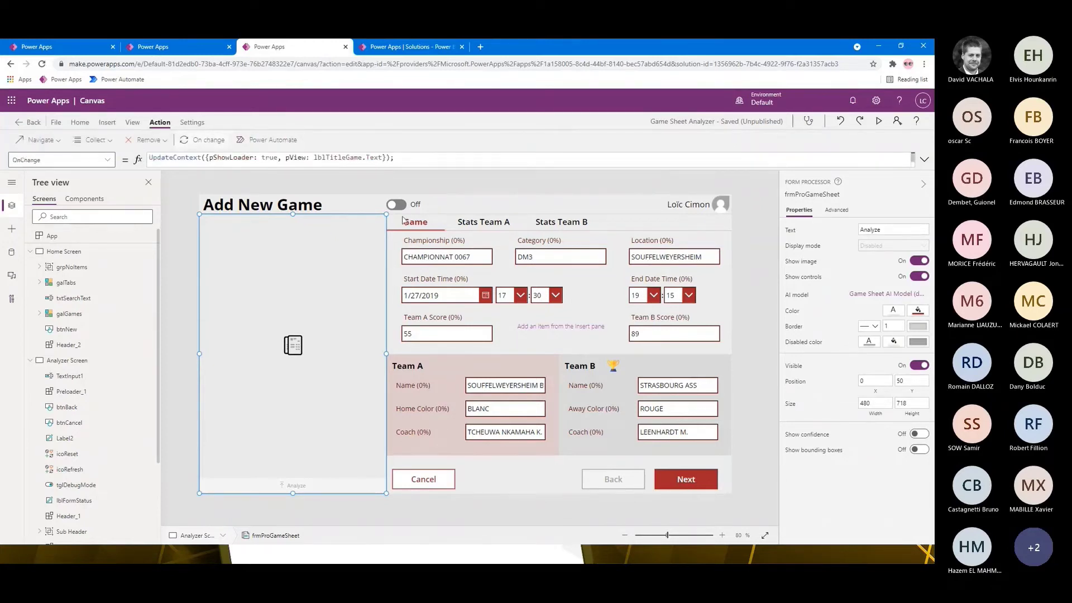
click(926, 160)
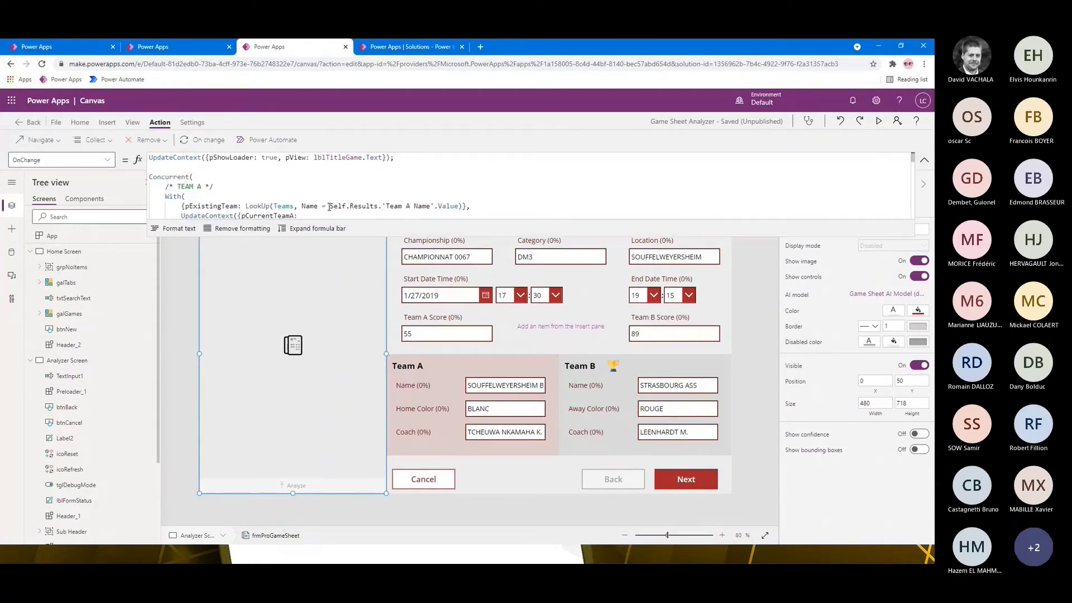
drag(329, 207, 379, 206)
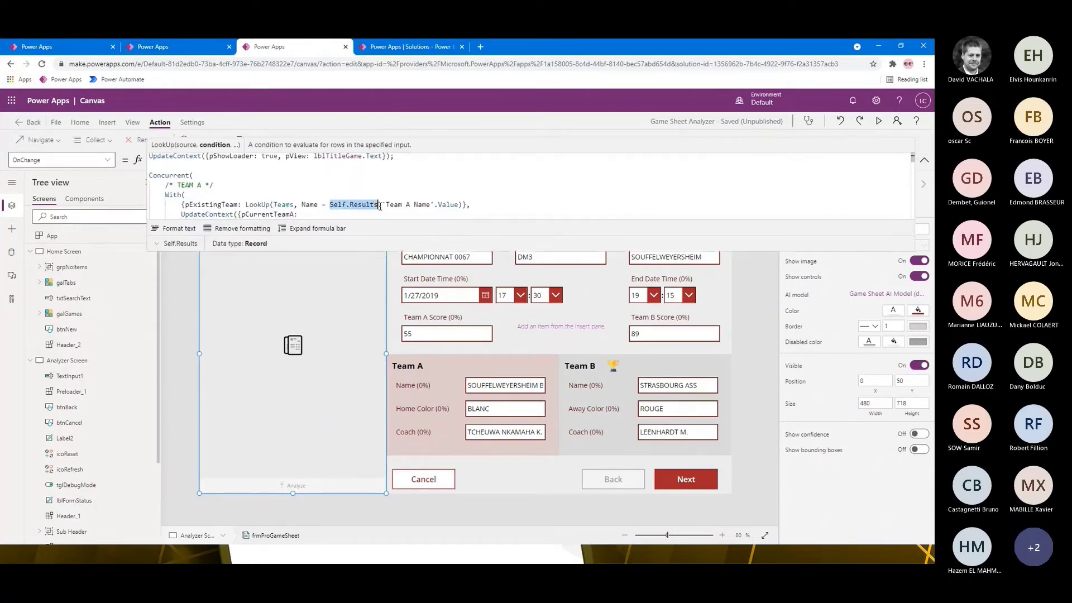
drag(380, 206, 434, 205)
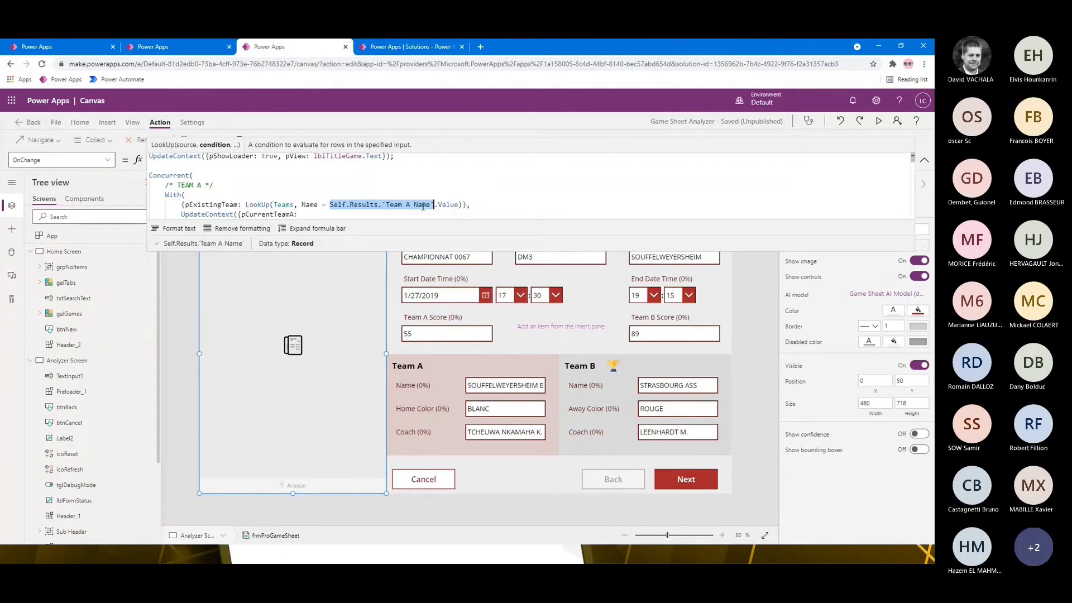
click(439, 205)
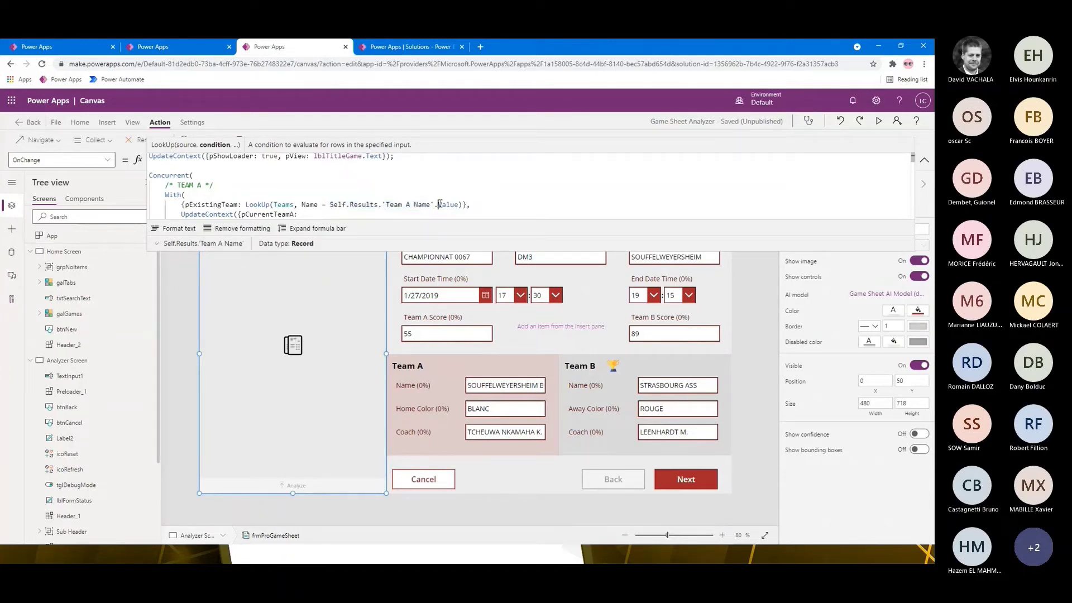
Delete the Value property after Self.Results.'Team A Name' in the Team A lookup and enter Value again.
double_click(440, 204)
key(BackSpace)
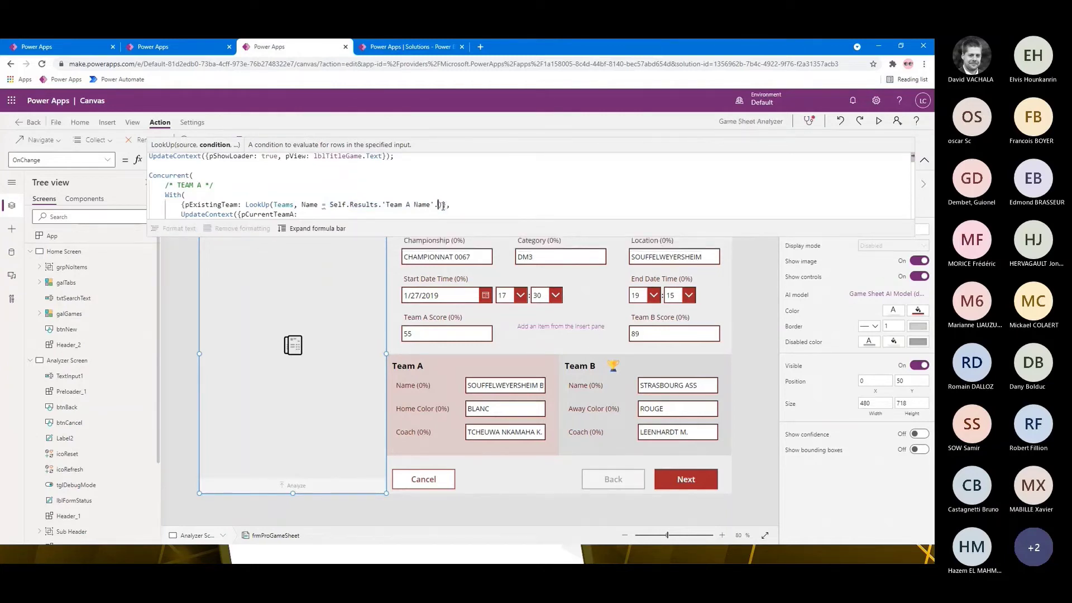
key(BackSpace)
text(Value)
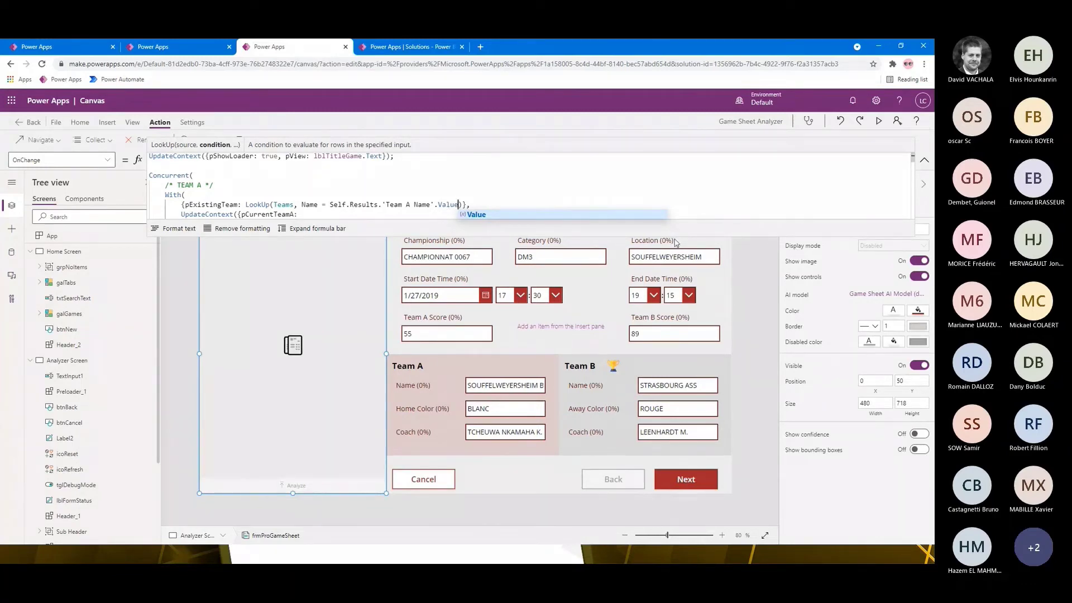
Examine the full OnChange formula from the Team A and Team B blocks to the Team A statistics collection, then collapse it.
click(311, 229)
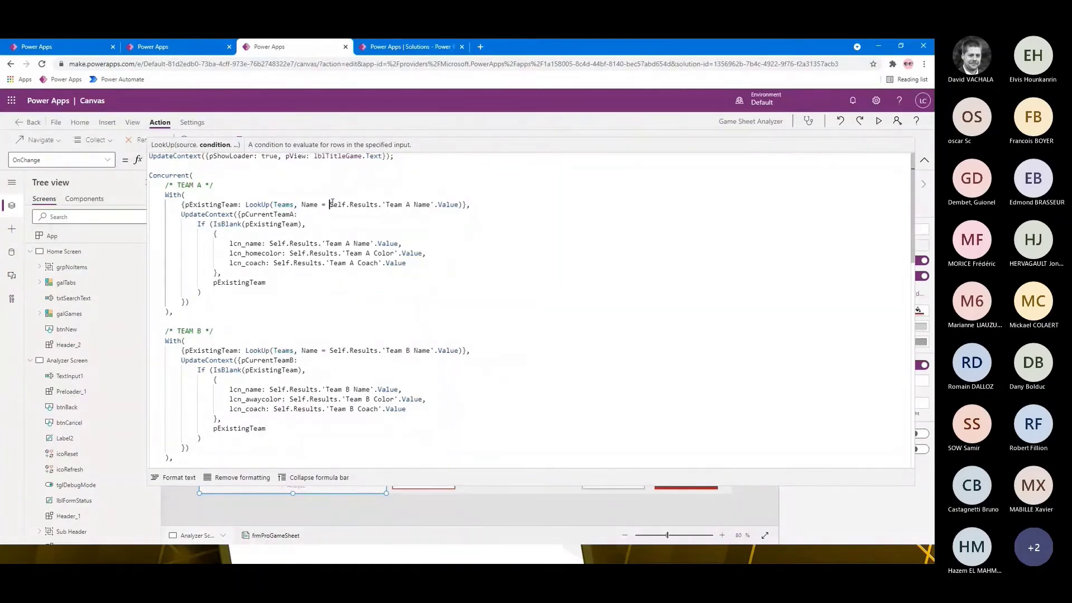
drag(330, 205, 378, 205)
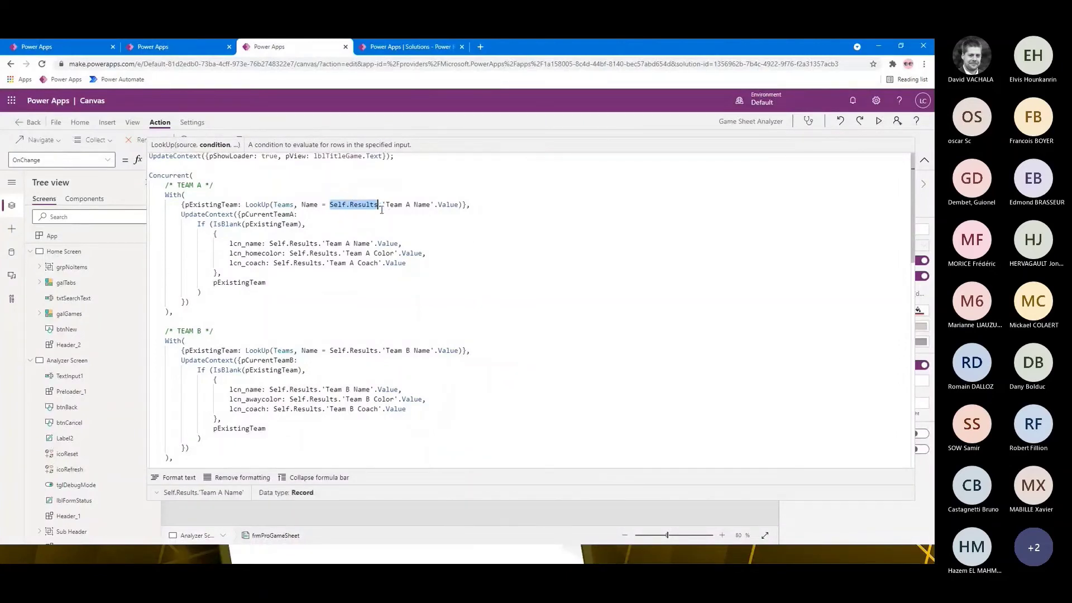
click(455, 261)
scroll(455, 261, down, 1)
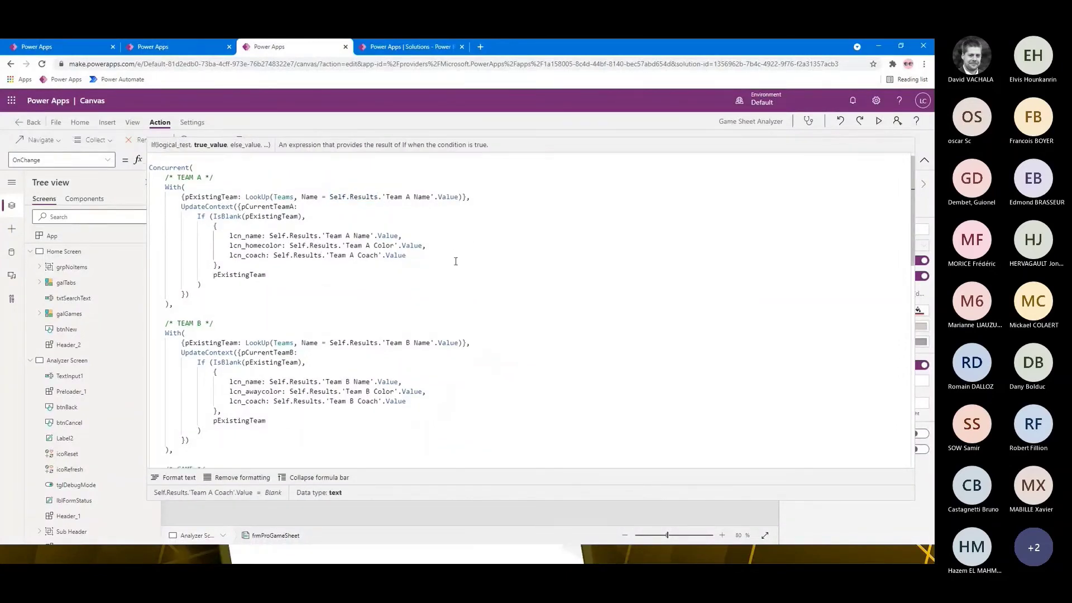
scroll(299, 252, down, 1)
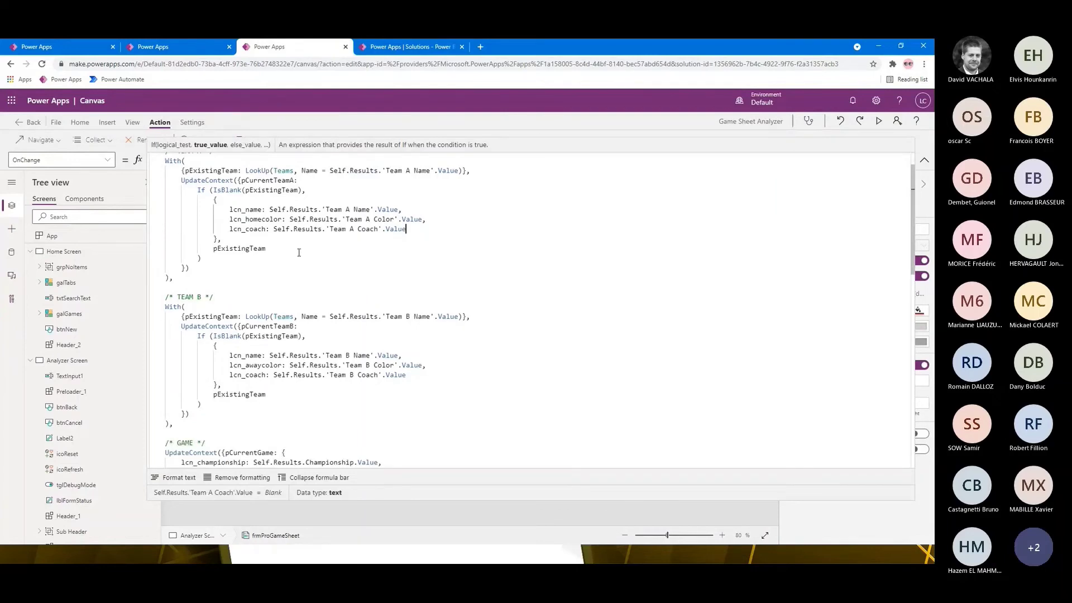
scroll(298, 253, down, 10)
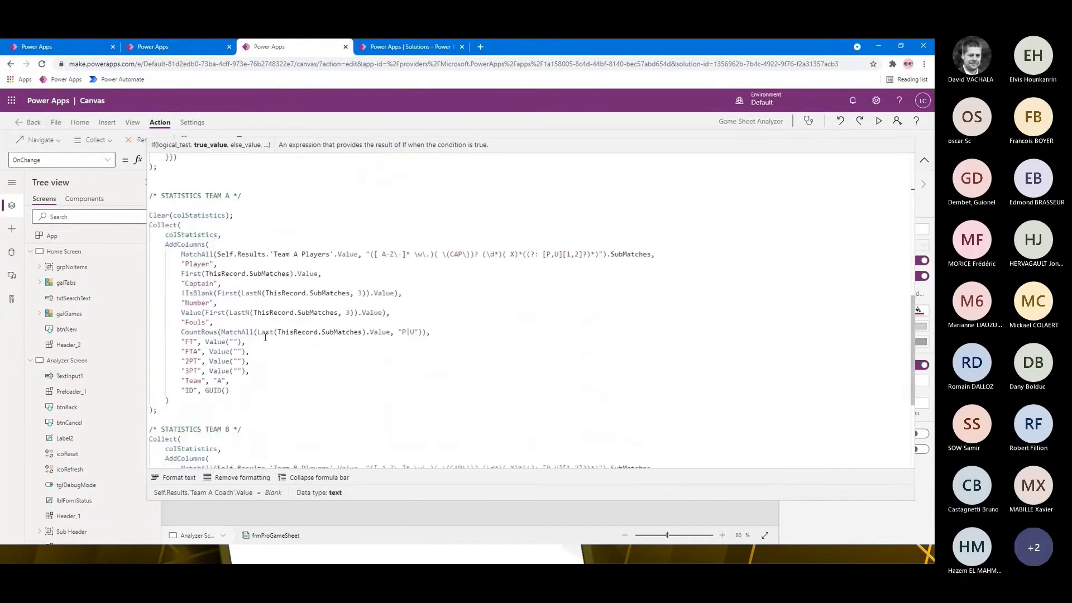
scroll(265, 337, down, 1)
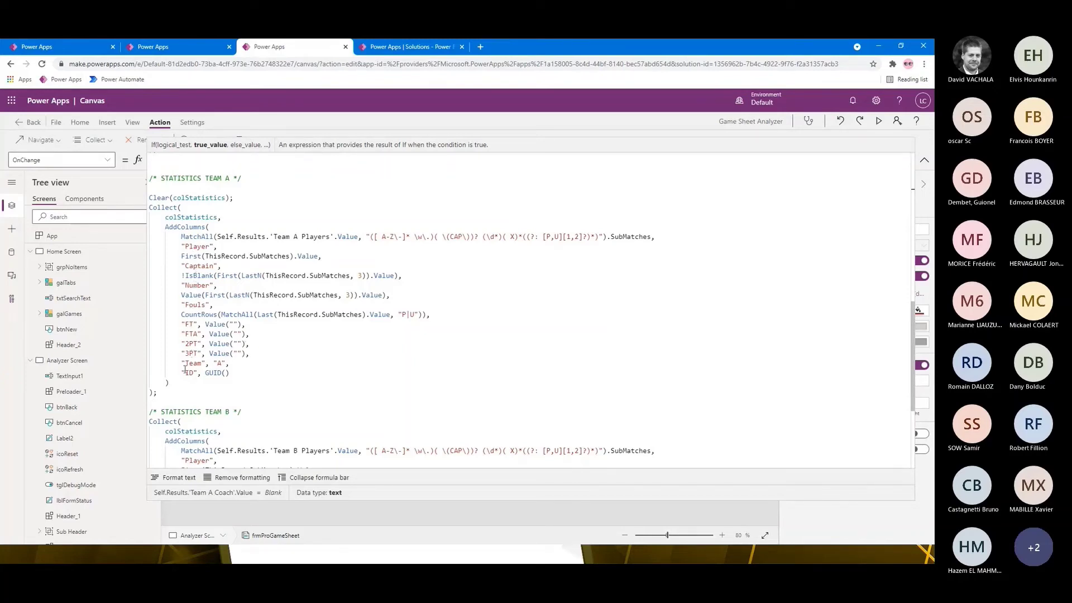
click(925, 161)
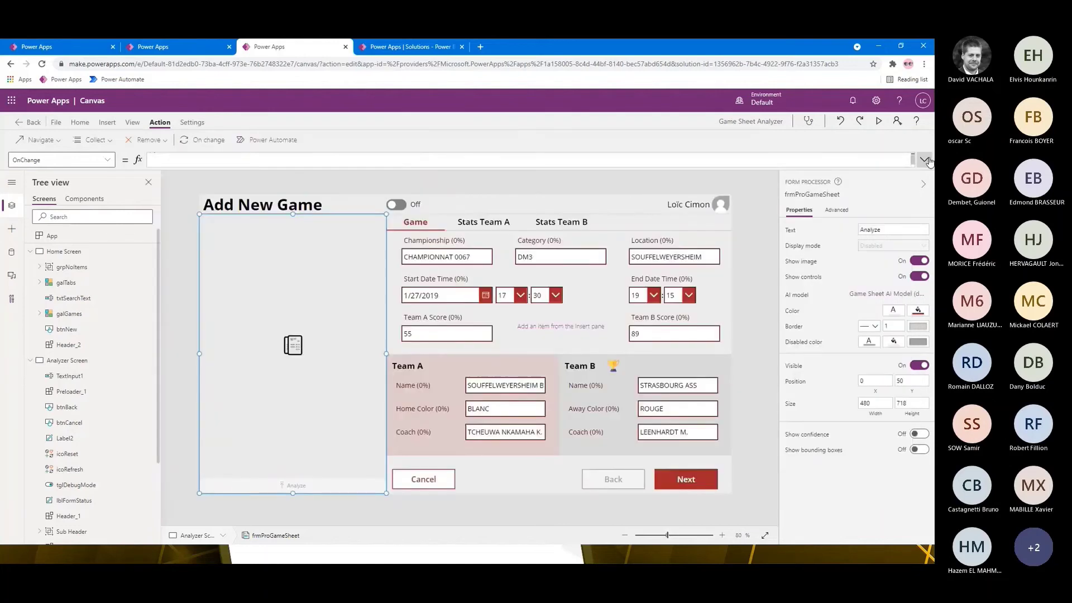
Inspect the DisplayName formula of the Championship data card in the game form, then leave the card.
click(456, 238)
click(458, 237)
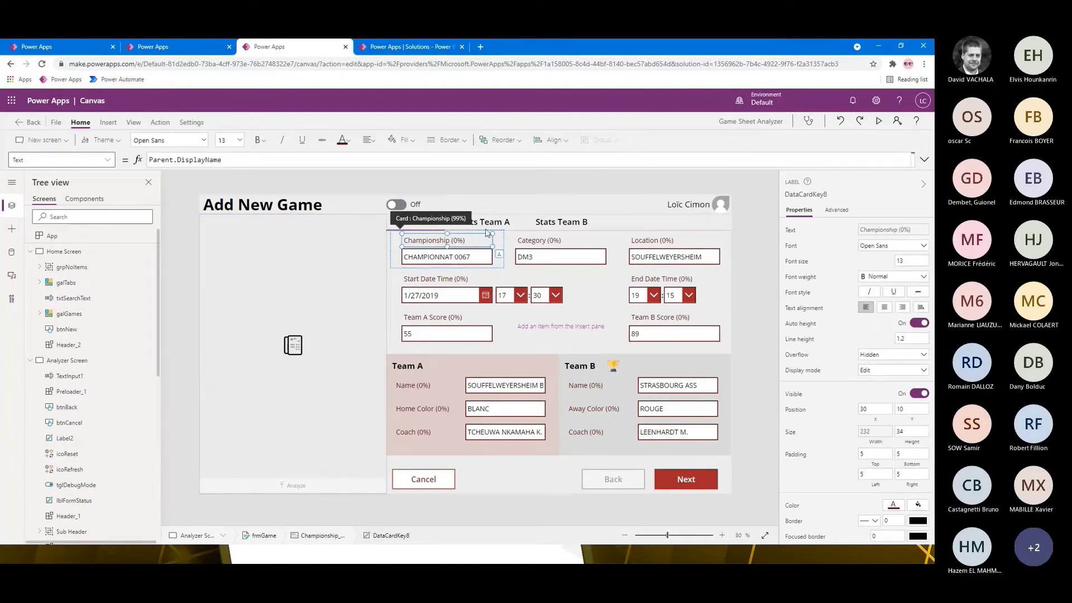
click(502, 247)
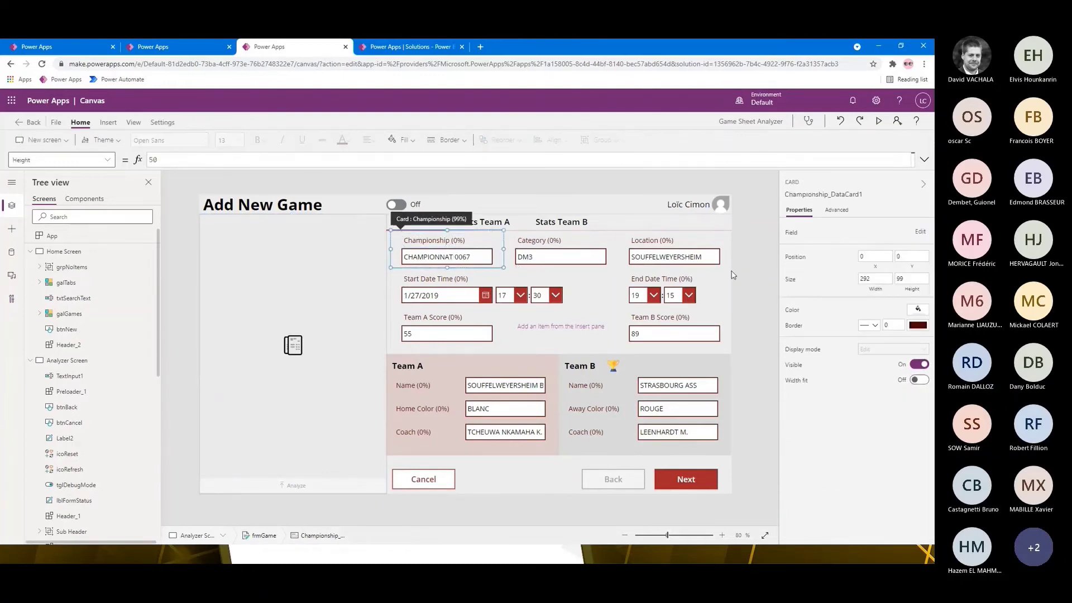
click(835, 211)
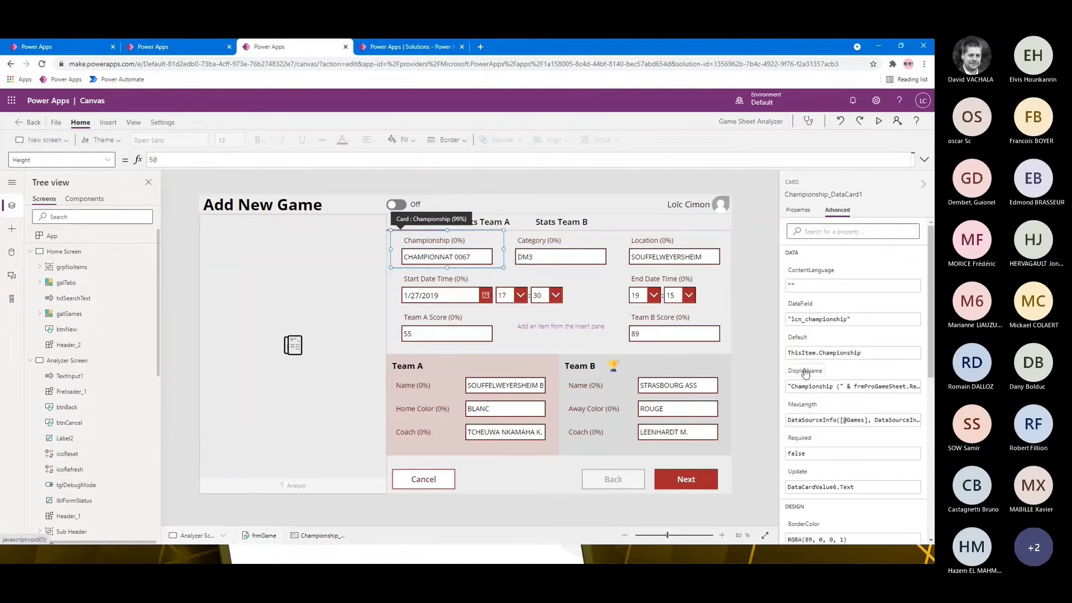
click(805, 373)
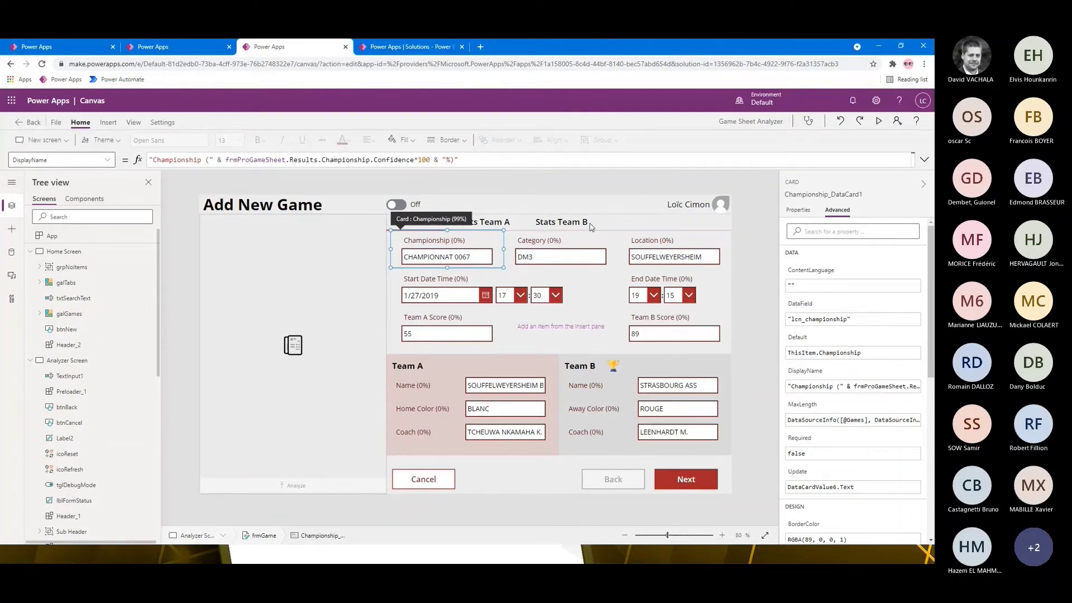
click(729, 302)
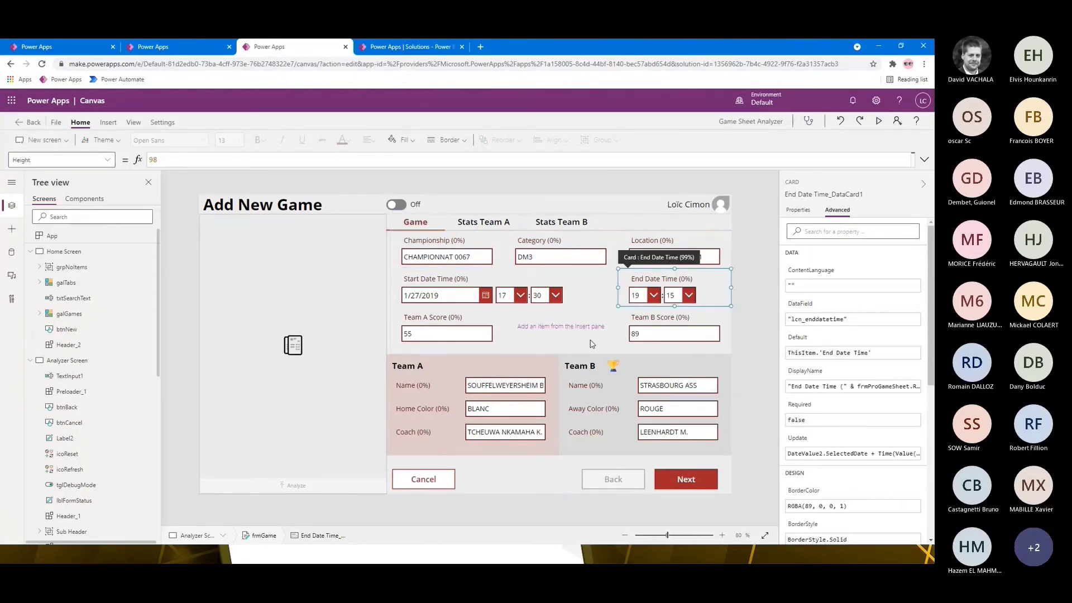
Display the Stats Team A view and examine the Next button's OnSelect formula, including the code saving players and statistics.
click(481, 223)
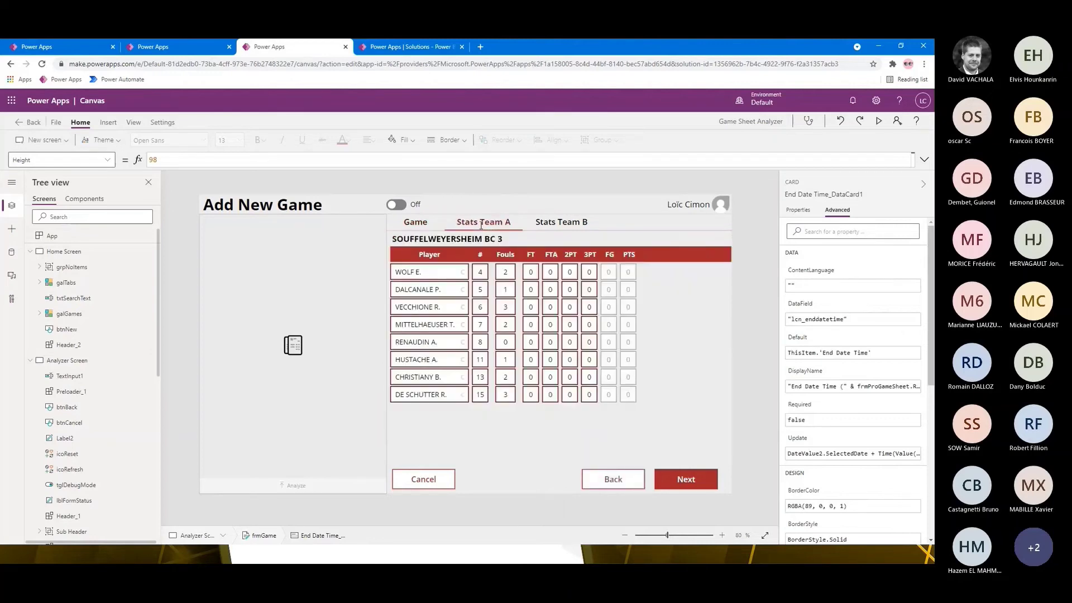
click(752, 326)
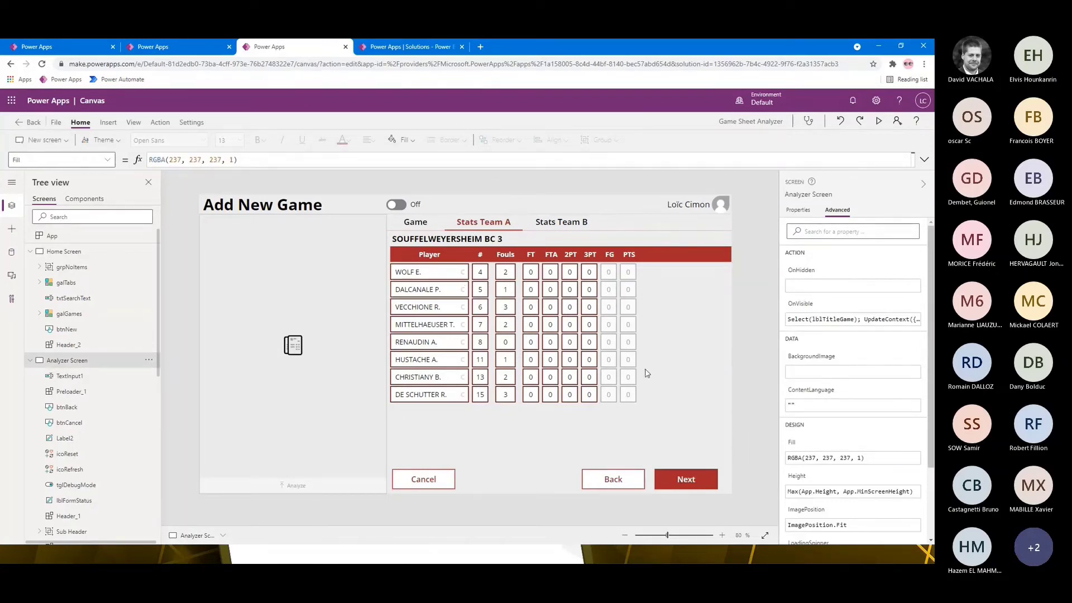
click(687, 480)
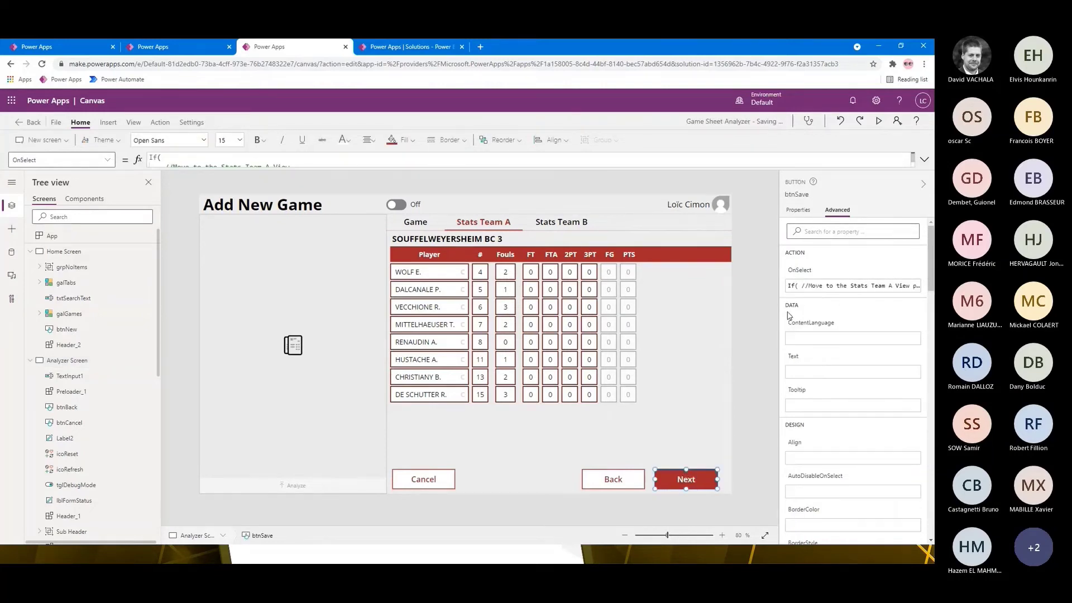
click(918, 161)
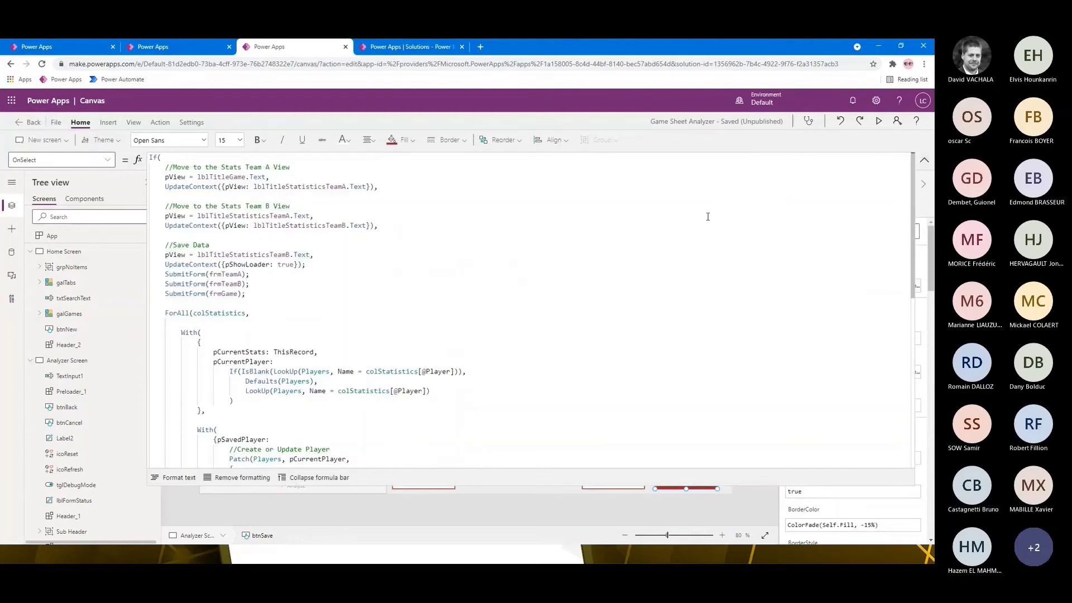
scroll(705, 221, down, 1)
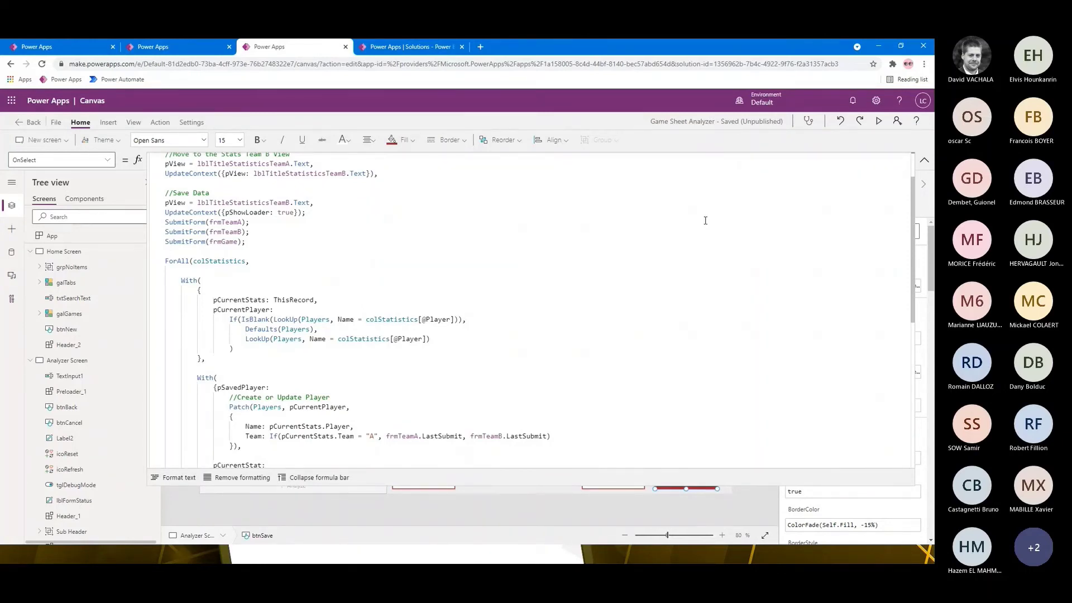
scroll(705, 220, down, 5)
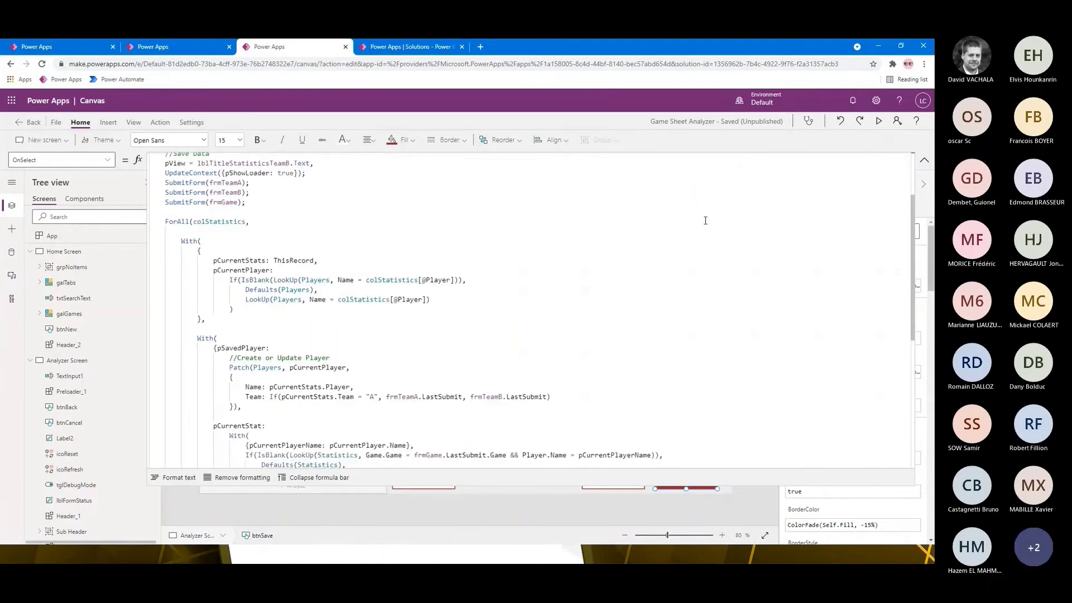
scroll(705, 220, down, 6)
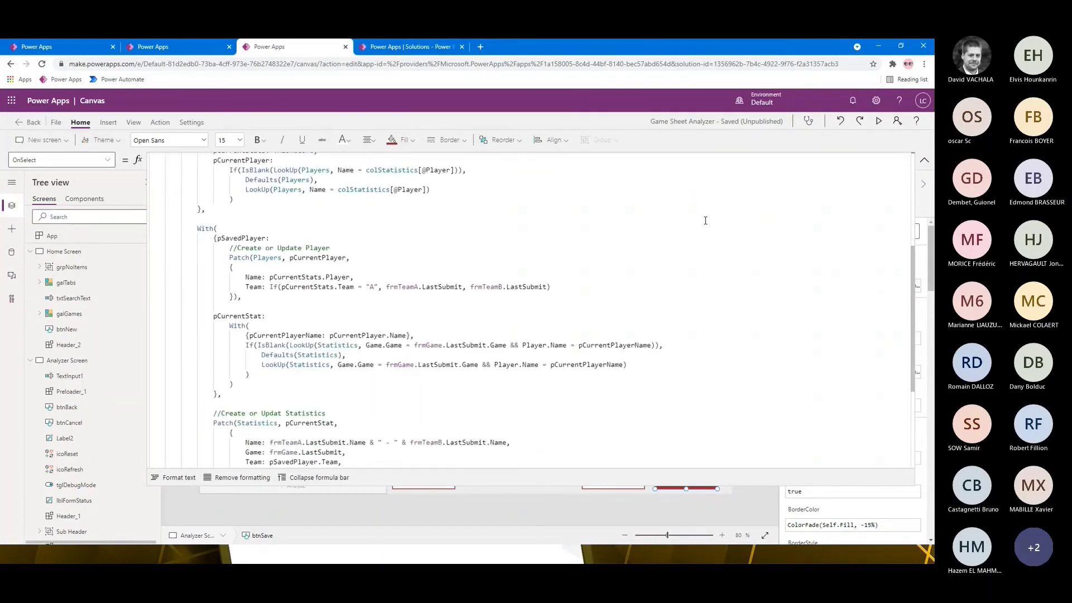
scroll(705, 220, up, 1)
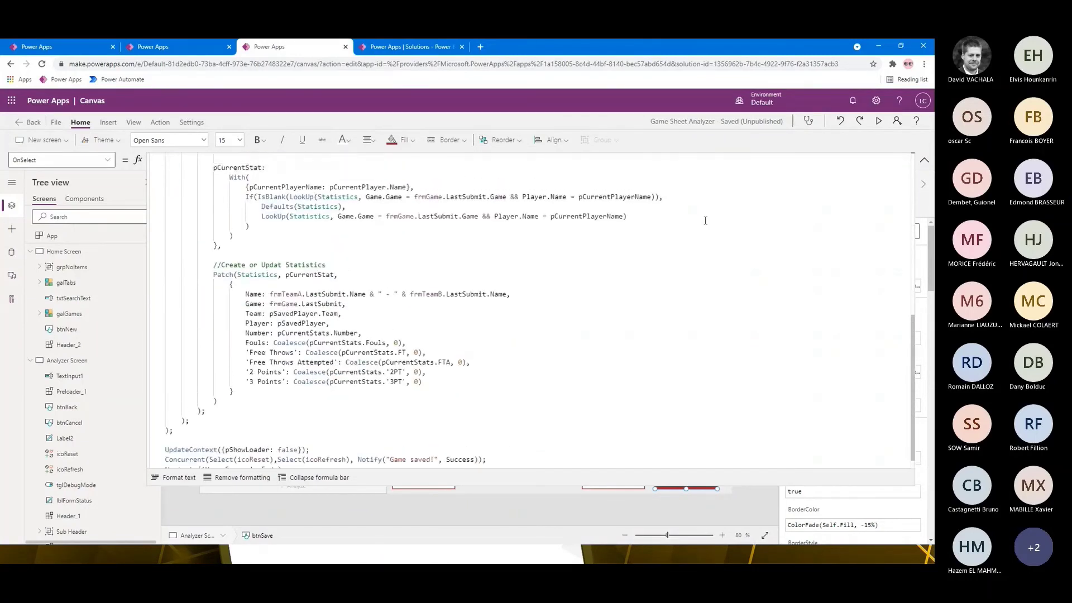
scroll(705, 220, up, 3)
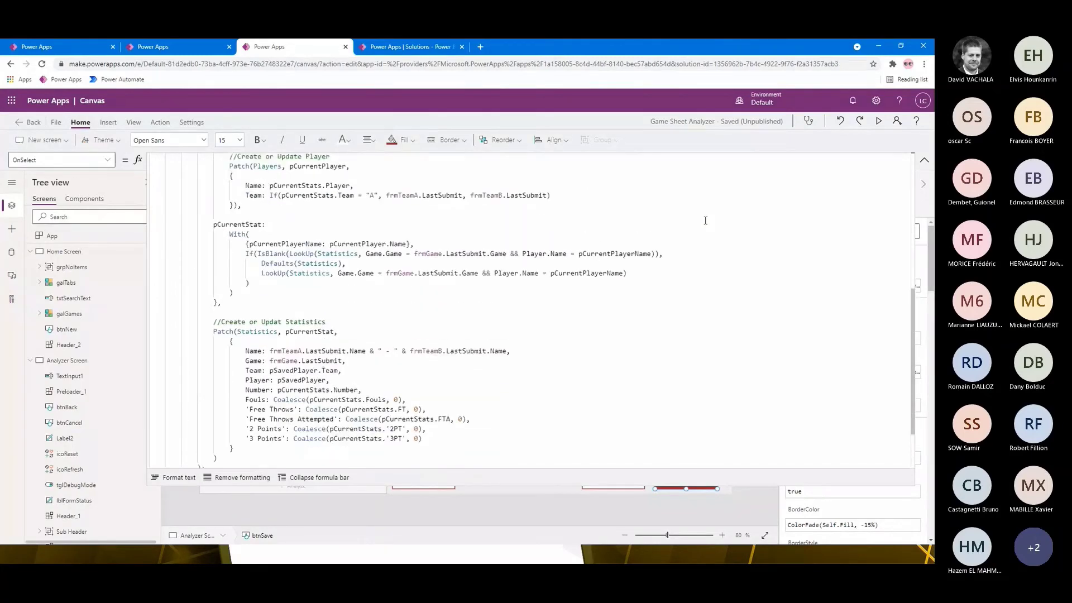
Reload the Game table's data in the Power Basket solution, review the saved games across all fields, and display the table's columns.
click(405, 47)
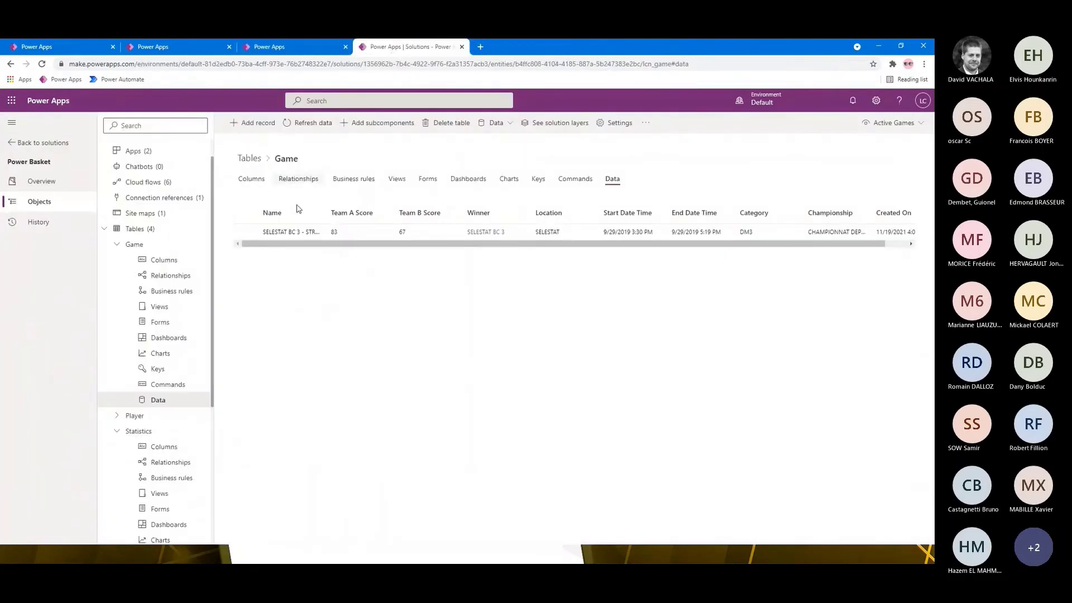
click(135, 229)
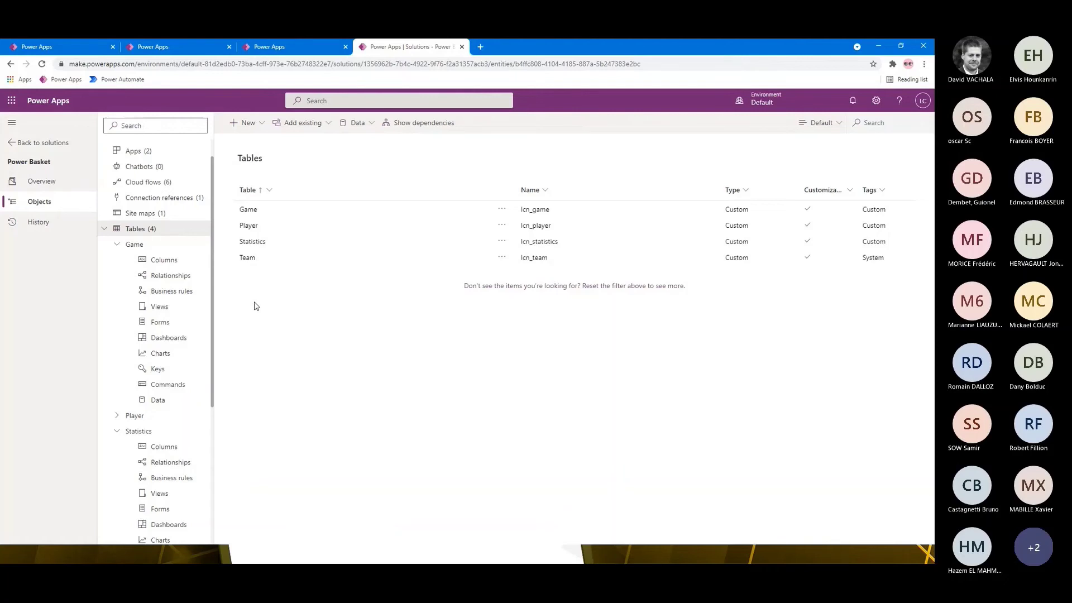
click(177, 250)
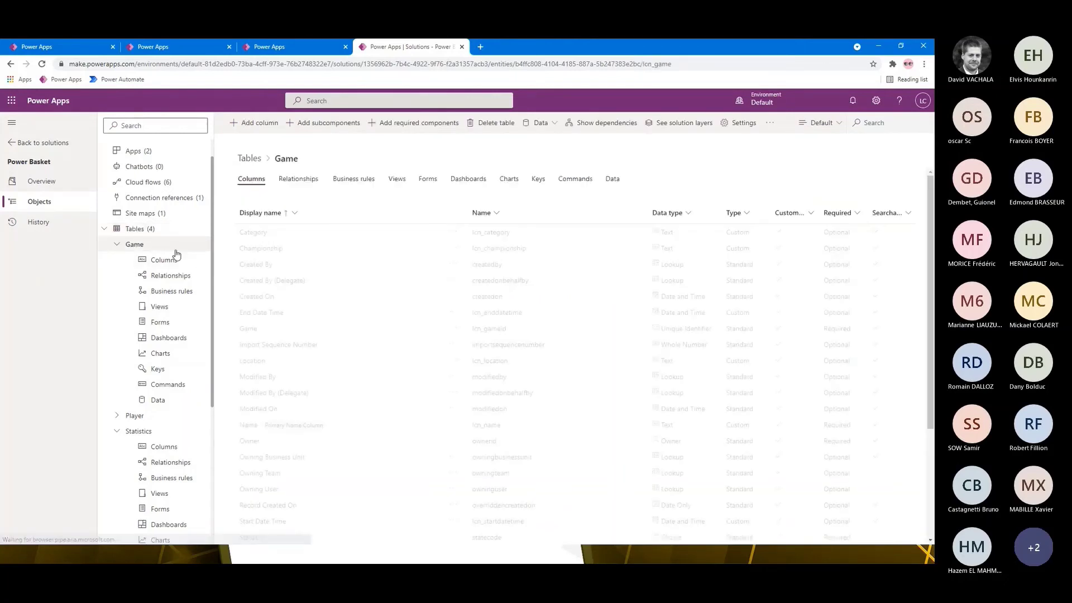
click(612, 179)
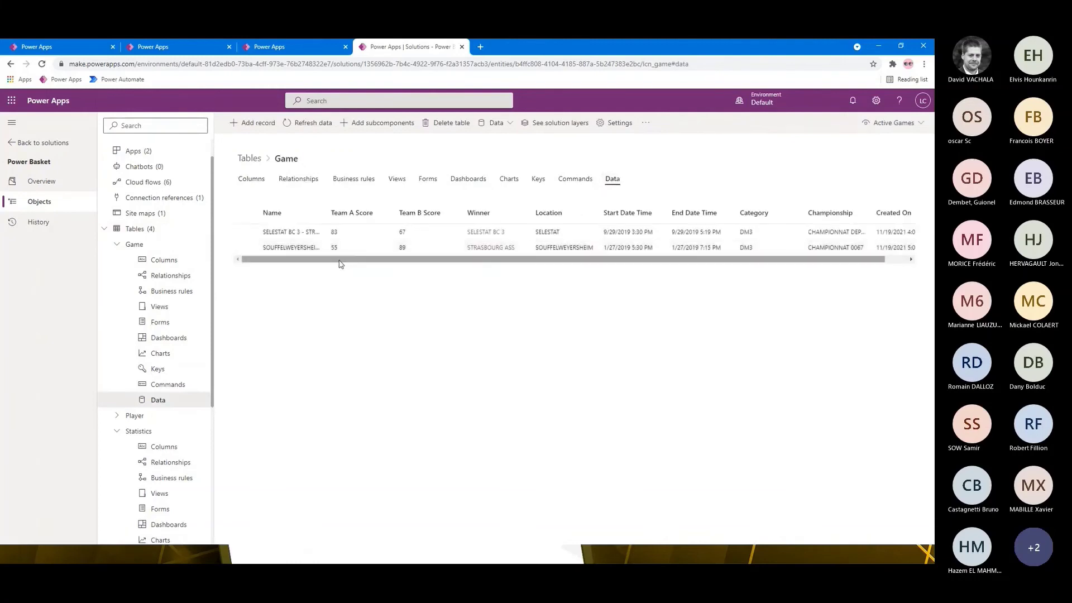
drag(340, 264, 390, 266)
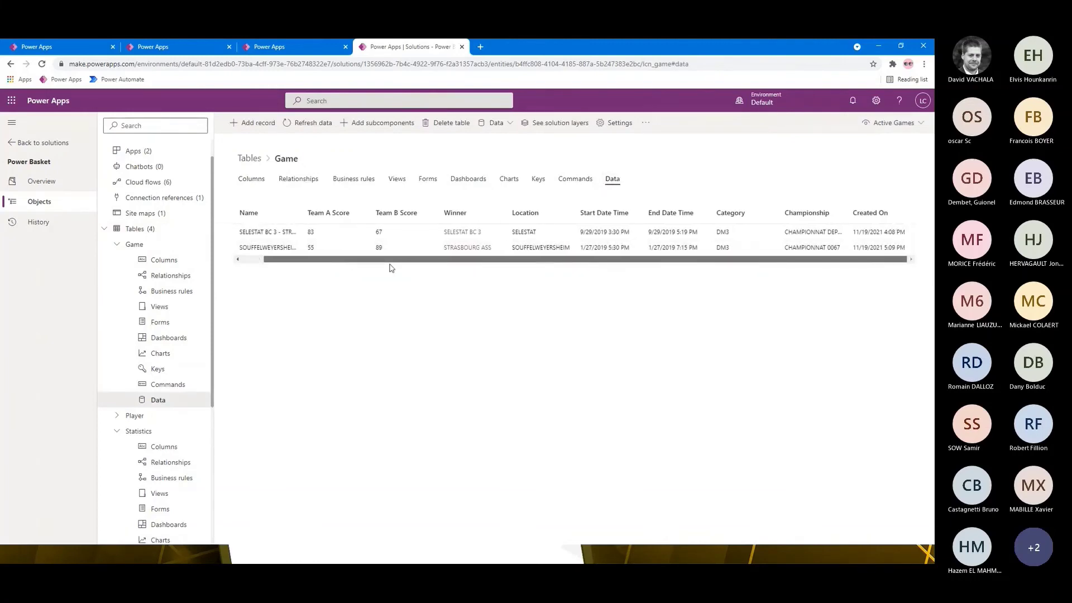
click(248, 189)
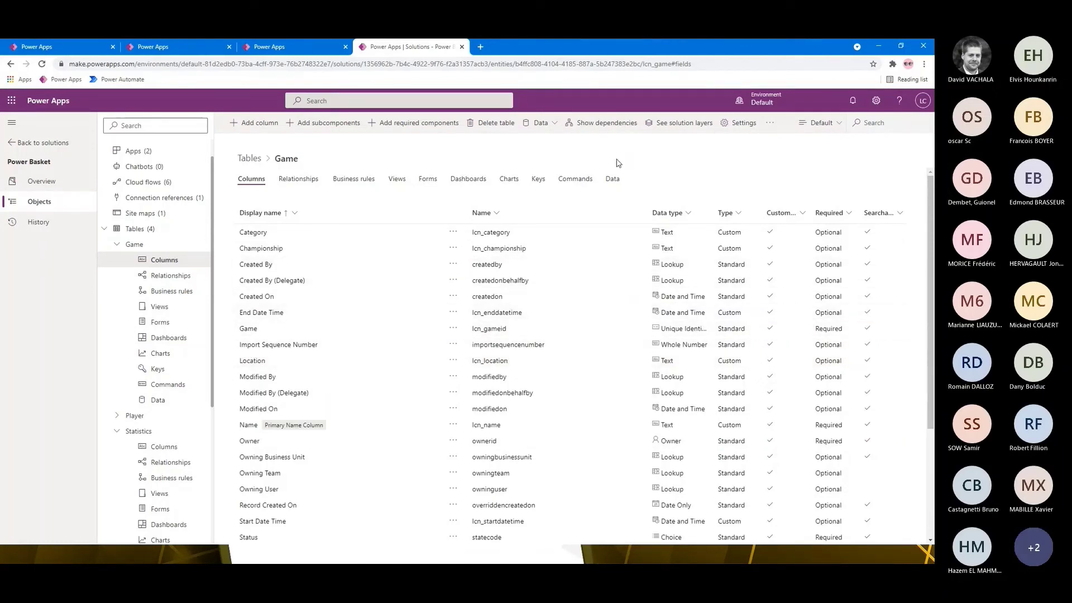
Switch to the Power Basket report in Power BI Desktop and view the available common data sources, including Dataverse, without choosing one.
key(alt+Tab)
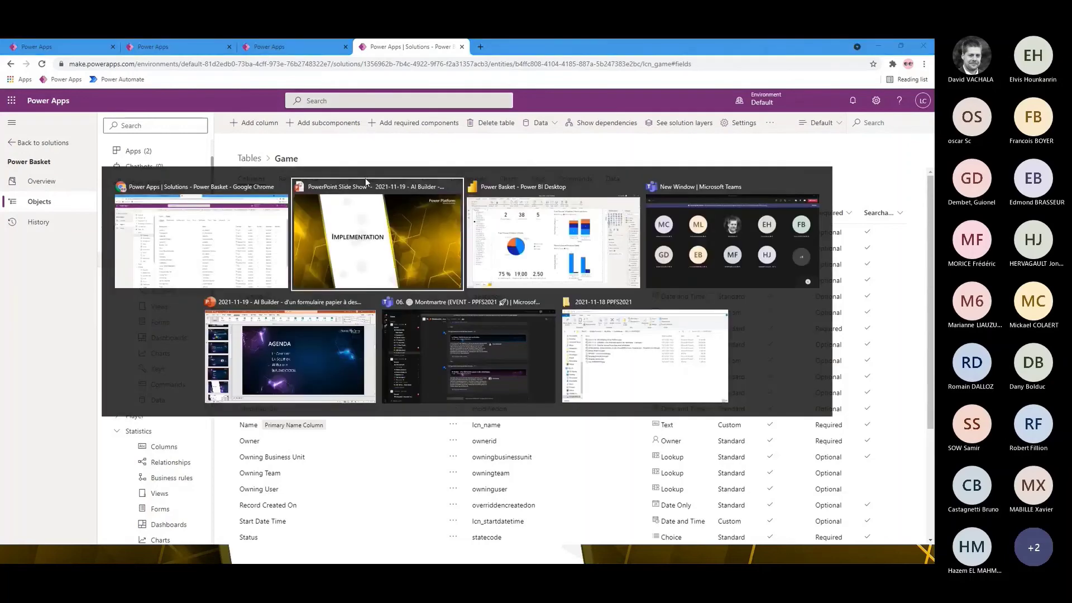
key(alt+Tab)
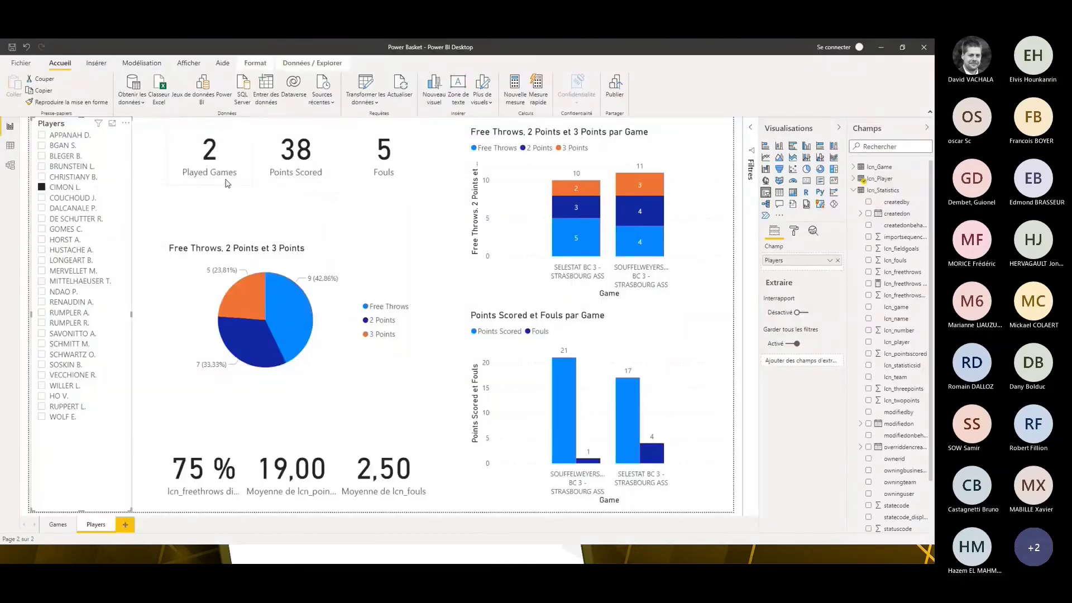
click(132, 99)
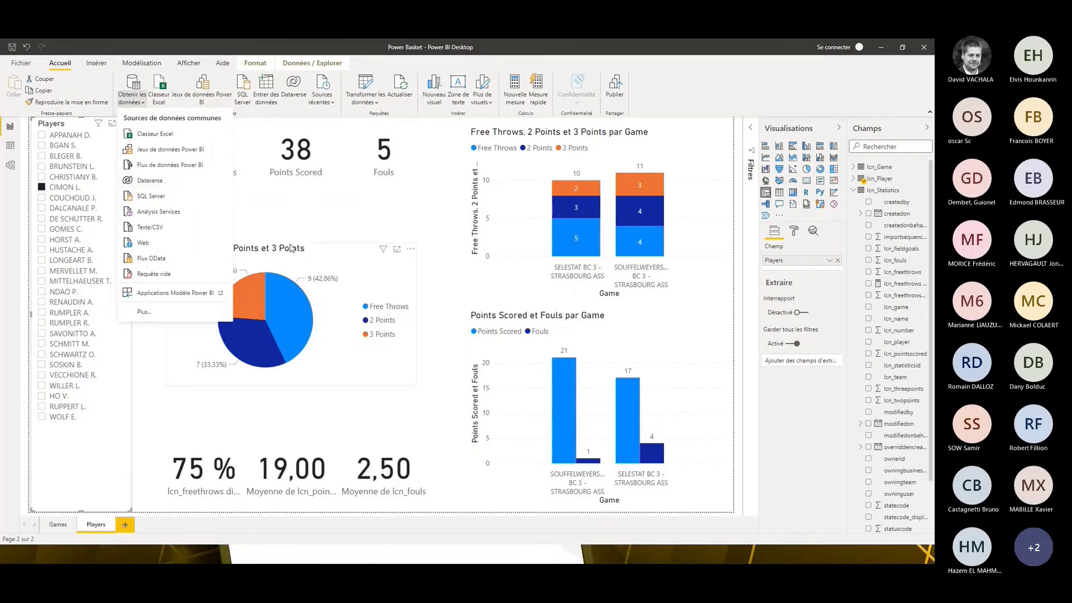
click(438, 63)
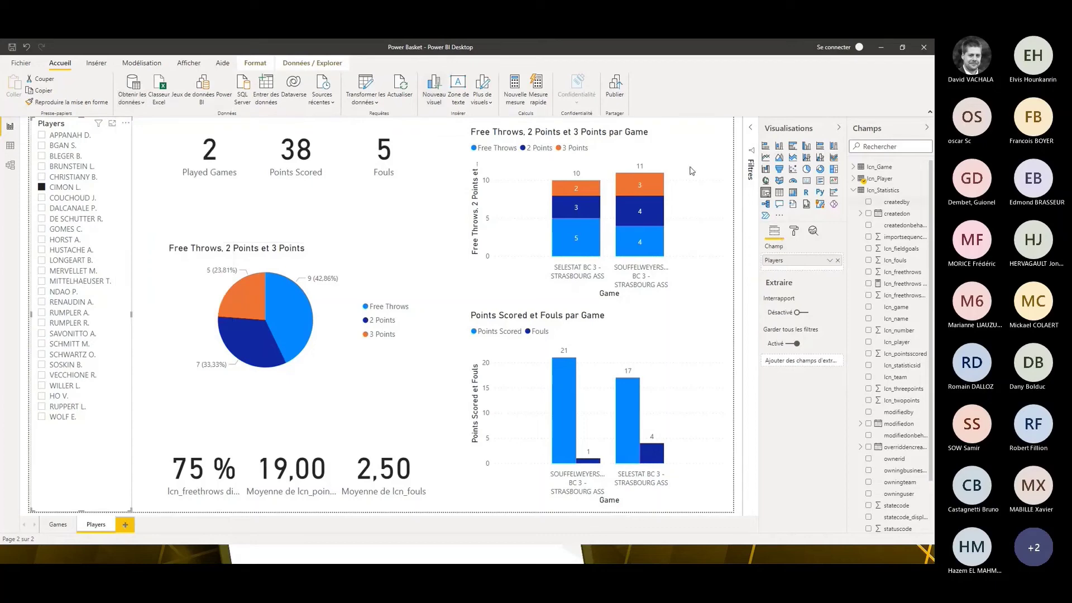
Display the report's data view, examine the relationships between the statistics, game, player and team tables in the model, and leave Power BI Desktop.
click(10, 145)
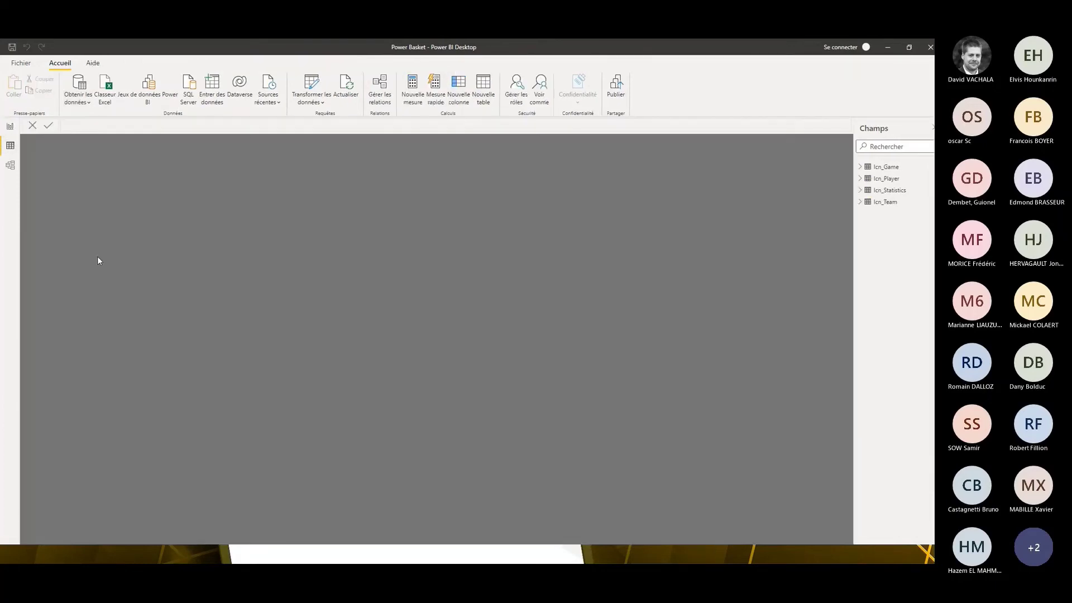
click(10, 165)
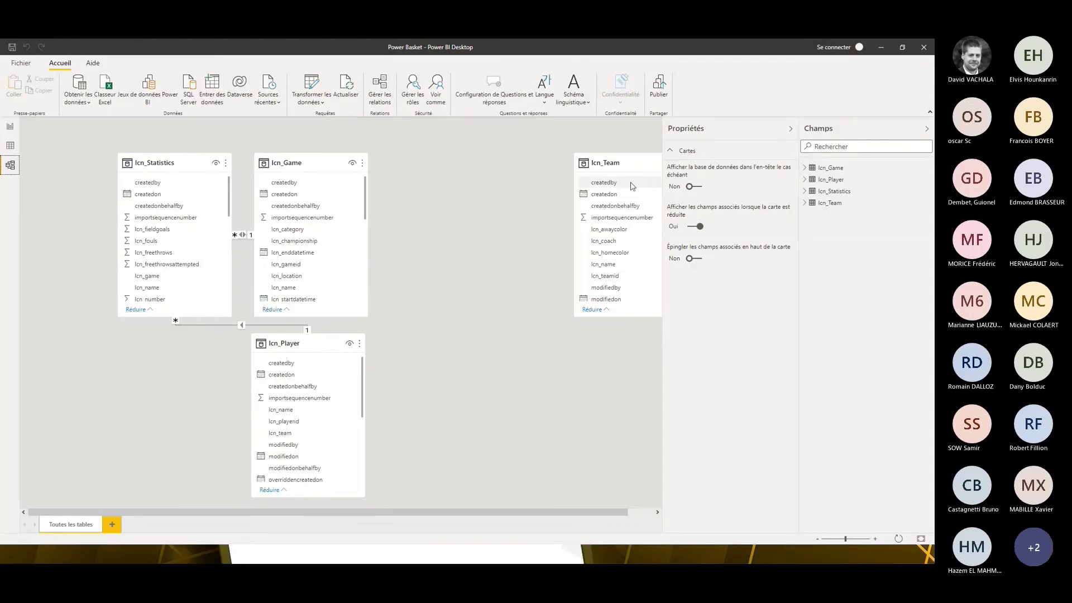
key(alt+Tab)
key(alt+Tab)
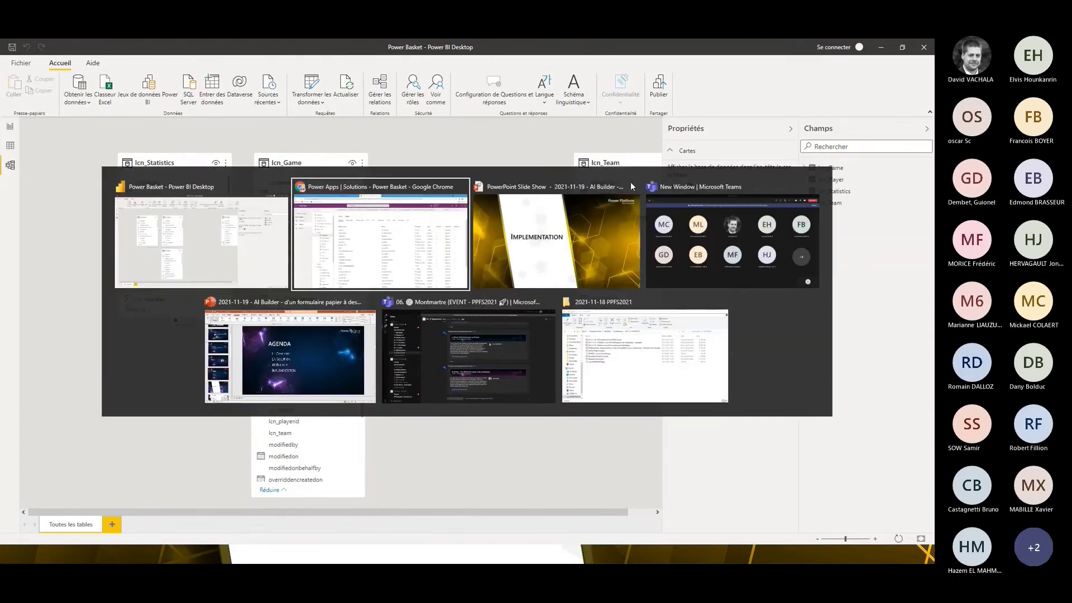